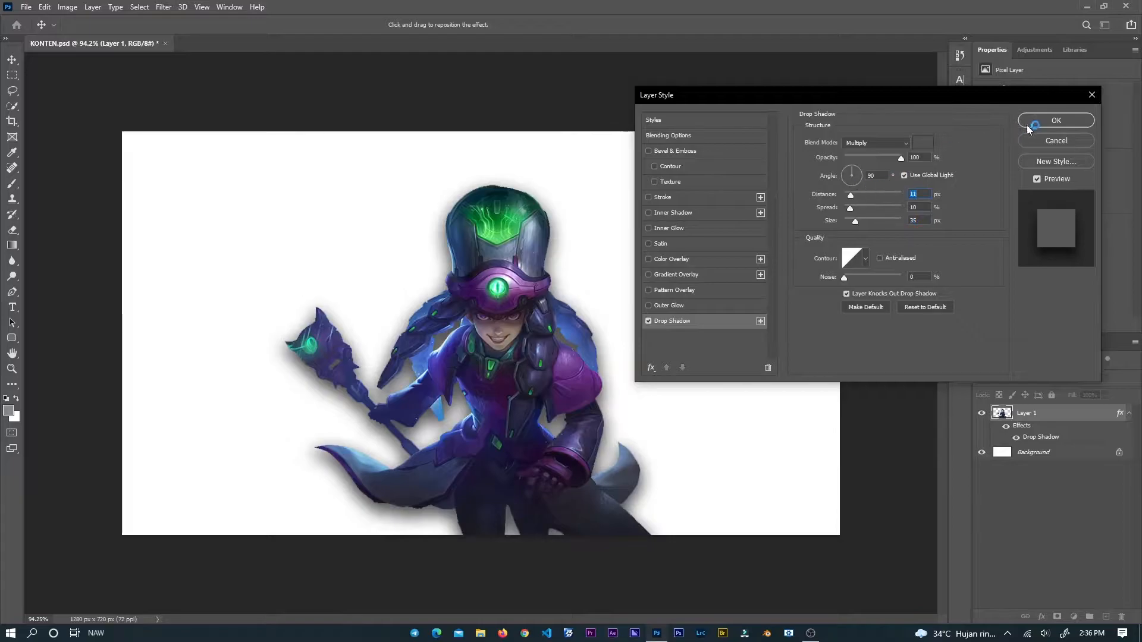
# Add a Satin effect at about 5% opacity to the character layer and apply the layer style.
pyautogui.click(652, 244)
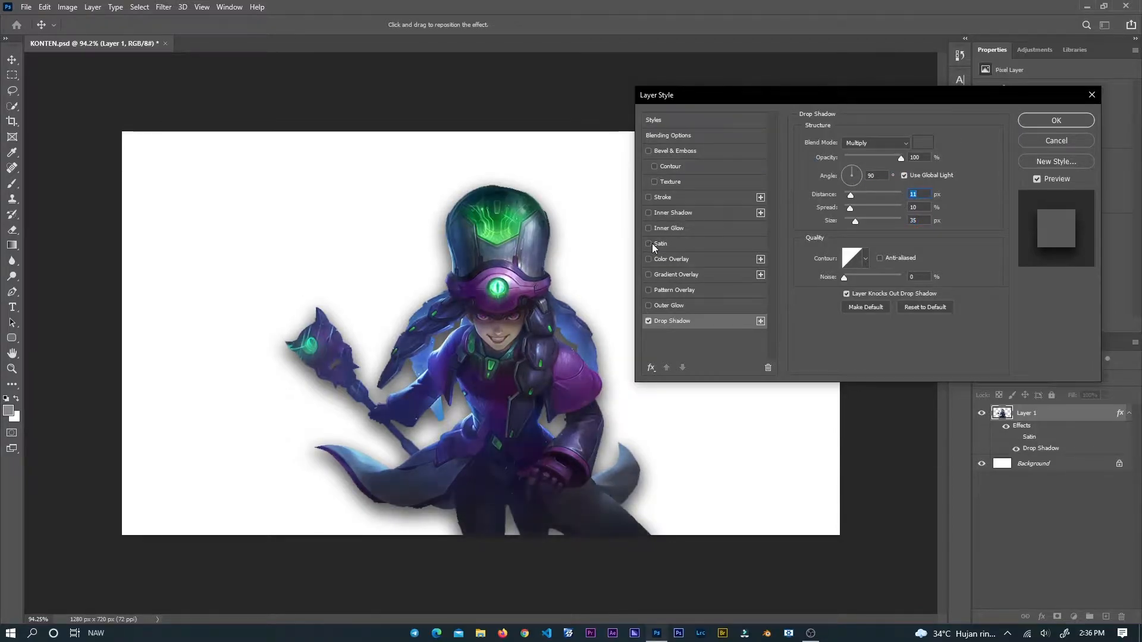
pyautogui.moveTo(851, 157)
pyautogui.mouseDown()
pyautogui.moveTo(861, 155)
pyautogui.moveTo(848, 162)
pyautogui.mouseUp()
pyautogui.click(1056, 120)
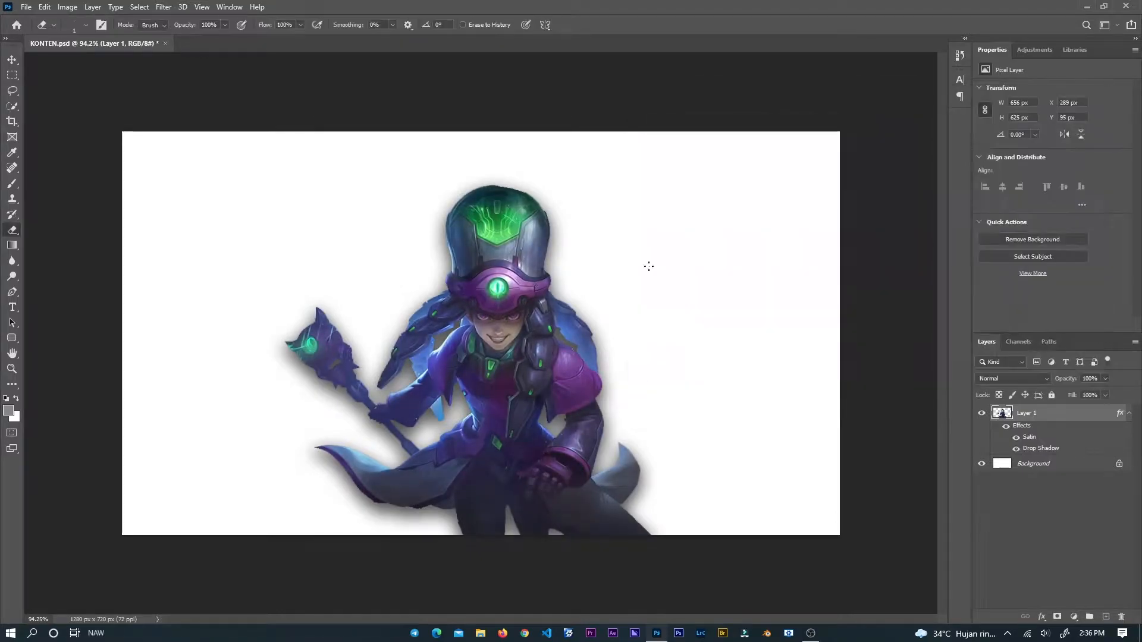
# On a new layer beneath the character, draw a closed Pen path with a rising, curved upper edge around the lower part of the canvas.
pyautogui.click(12, 292)
pyautogui.keyDown('ctrl'); pyautogui.click(1104, 617); pyautogui.keyUp('ctrl')
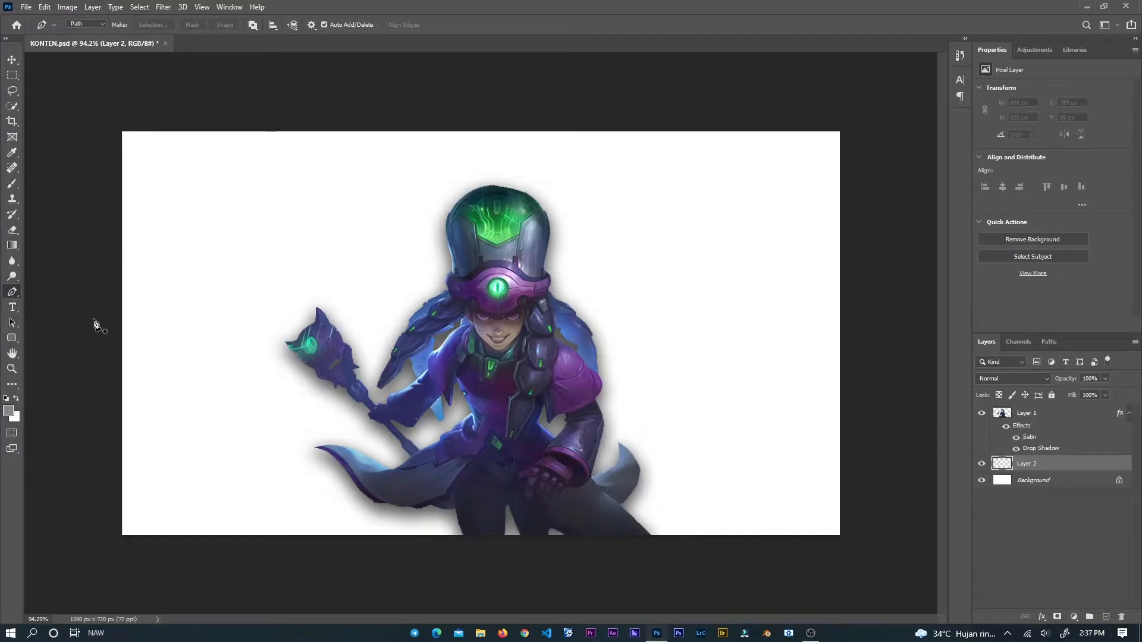
pyautogui.click(91, 470)
pyautogui.moveTo(931, 221); pyautogui.dragTo(954, 337)
pyautogui.click(884, 590)
pyautogui.click(96, 561)
pyautogui.click(91, 471)
# Fill the path with a solid dark blue at 100% opacity in Normal mode.
pyautogui.rightClick(210, 432)
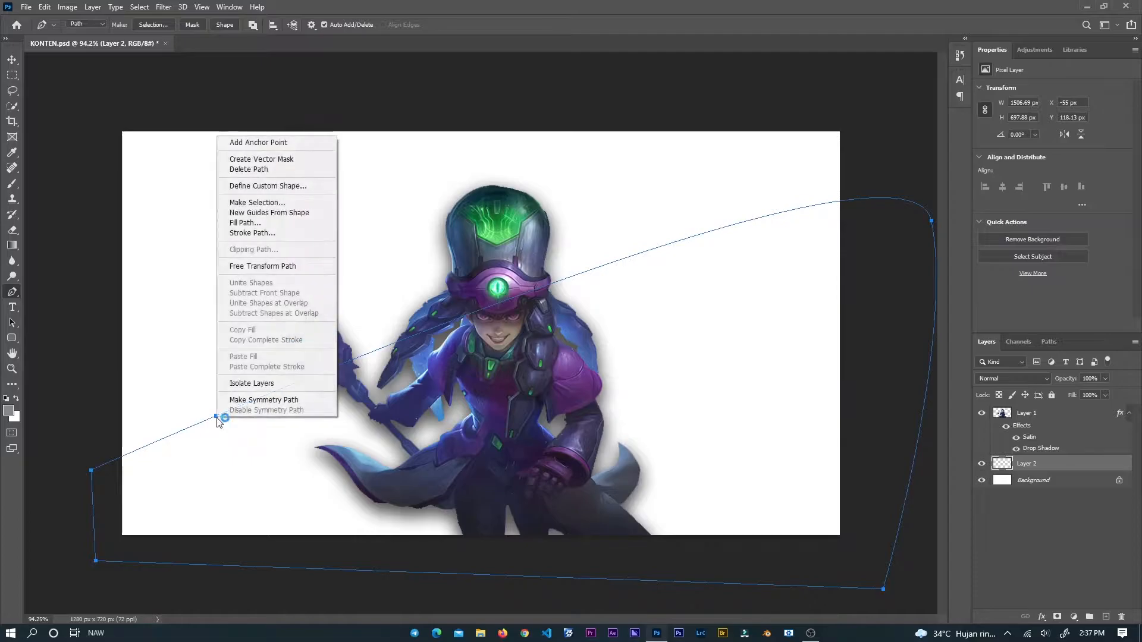
pyautogui.click(256, 227)
pyautogui.click(576, 162)
pyautogui.click(556, 186)
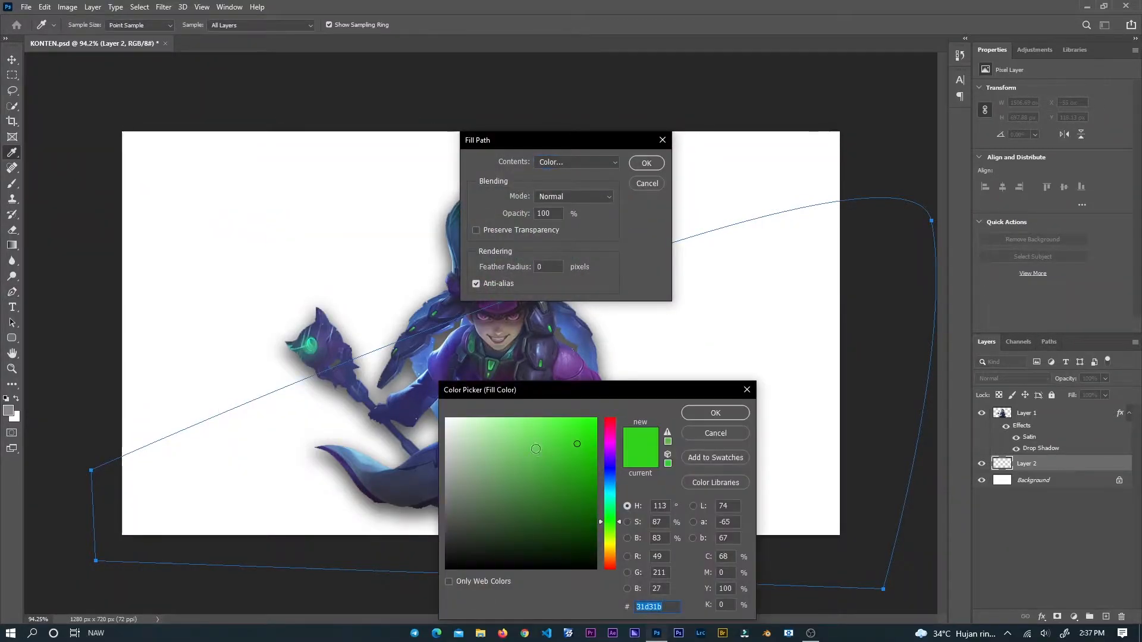
pyautogui.moveTo(613, 474); pyautogui.dragTo(589, 474)
pyautogui.click(716, 413)
pyautogui.click(646, 163)
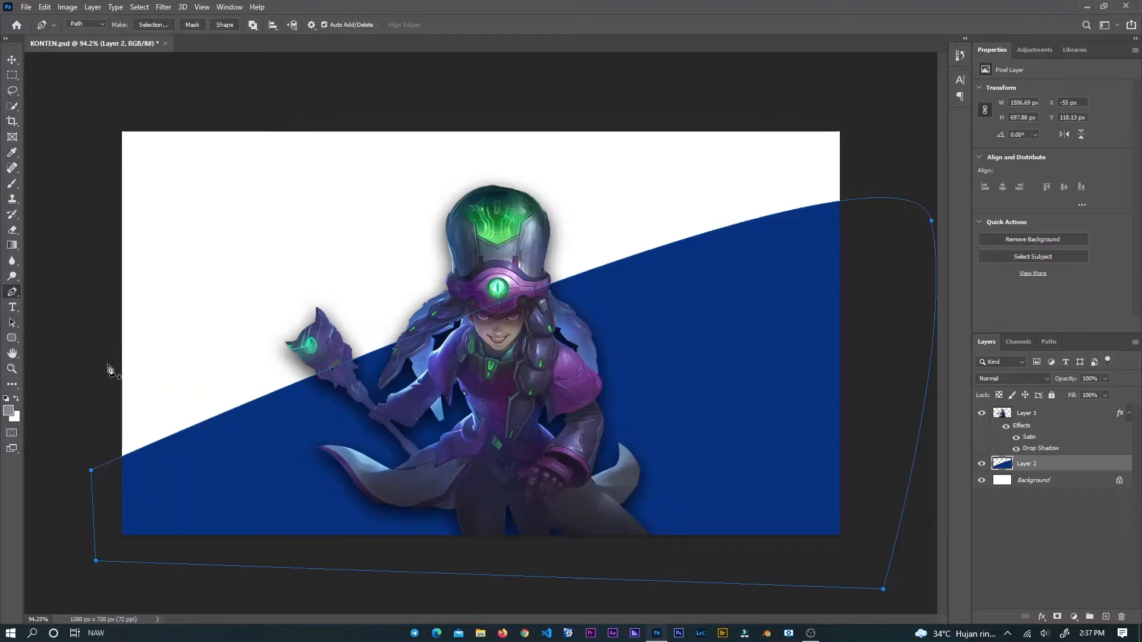
pyautogui.click(11, 60)
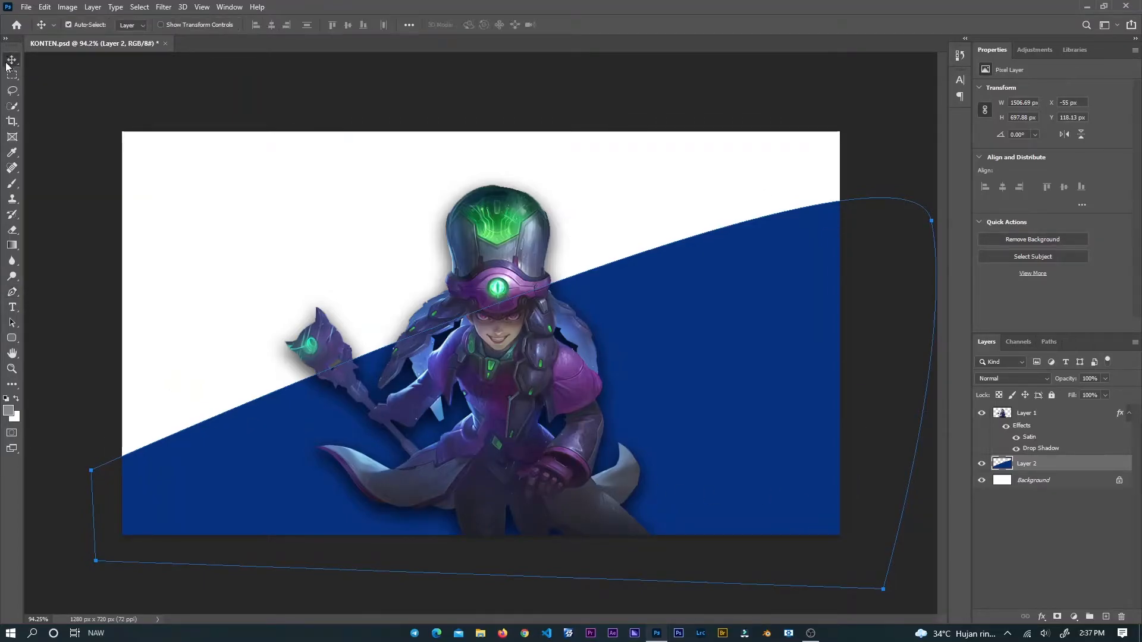
pyautogui.click(355, 215)
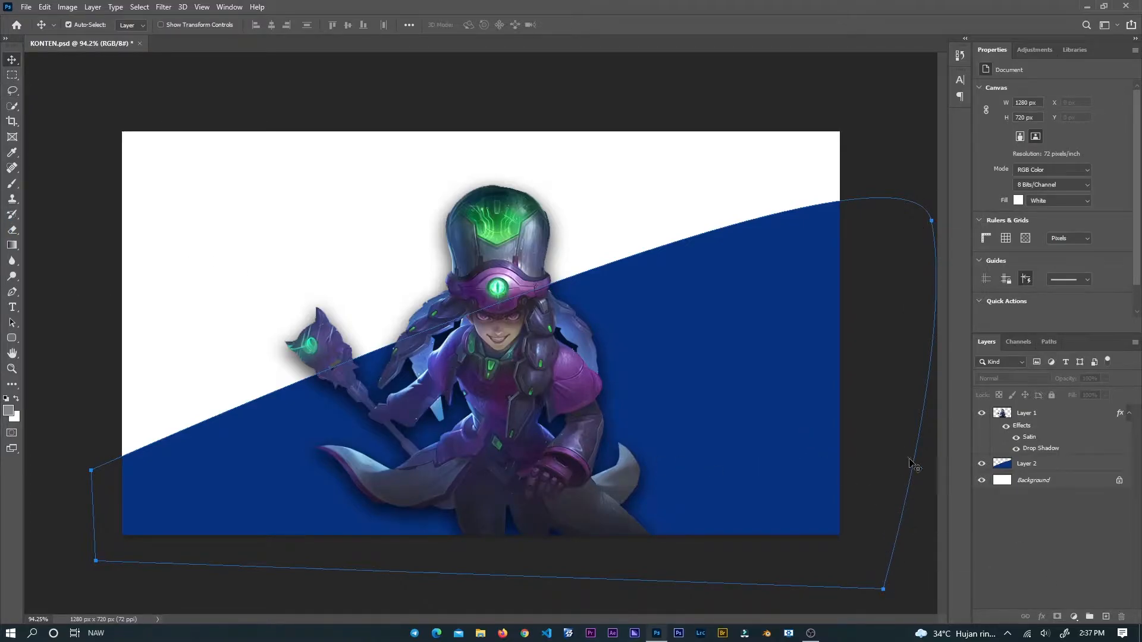
pyautogui.rightClick(793, 455)
pyautogui.click(808, 458)
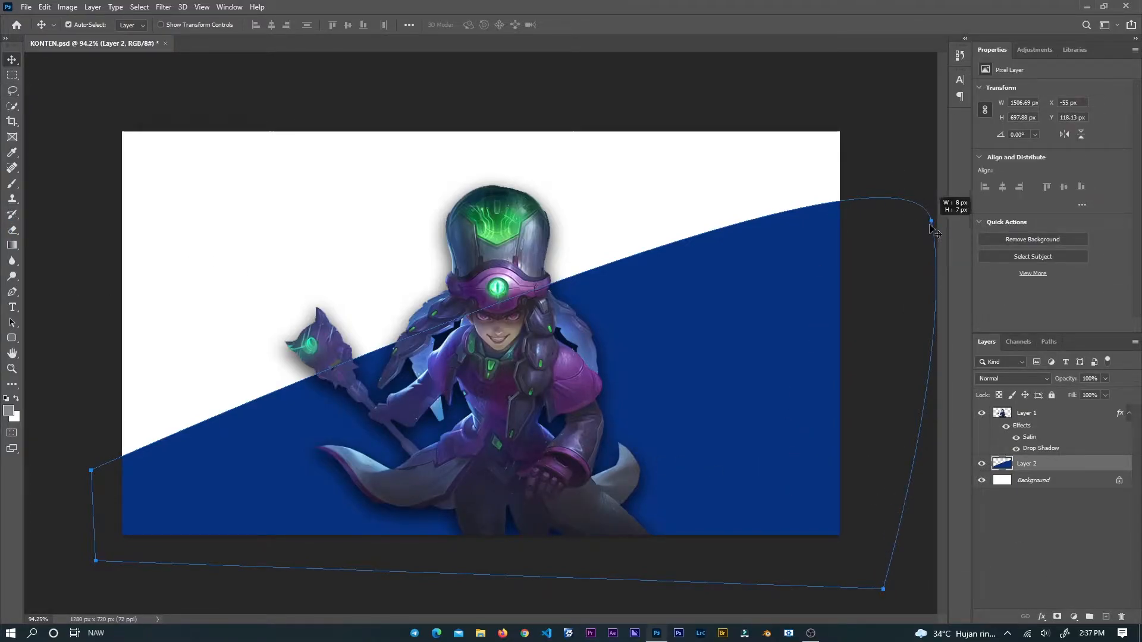
pyautogui.click(930, 226)
# Add a new empty layer and place it between the character and the blue shape, with the old path dismissed.
pyautogui.click(1107, 617)
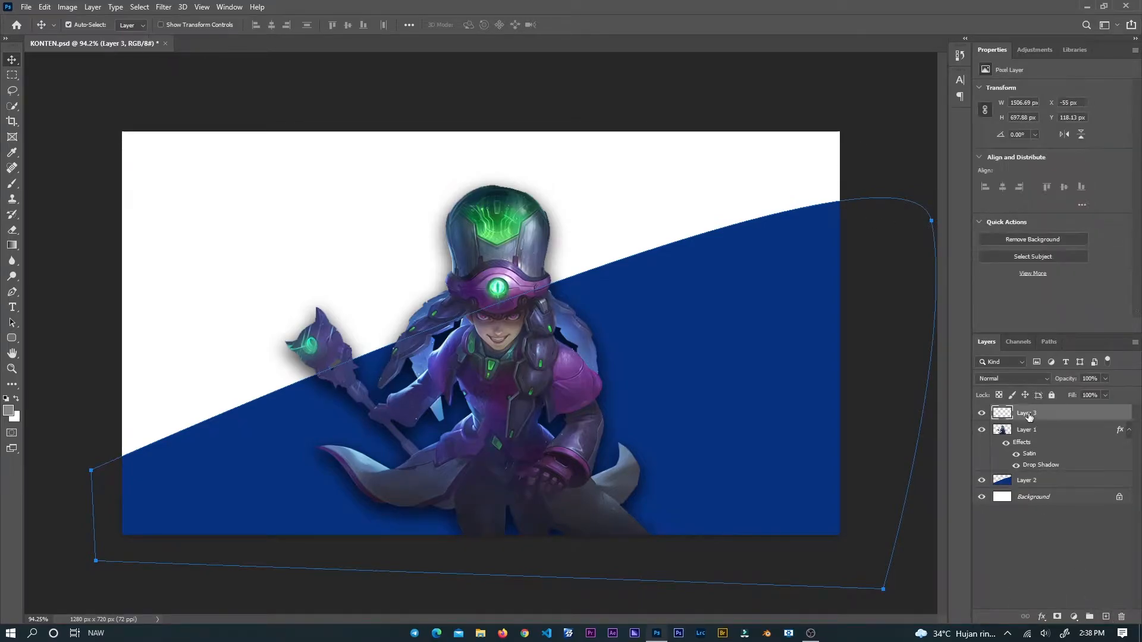
pyautogui.click(929, 224)
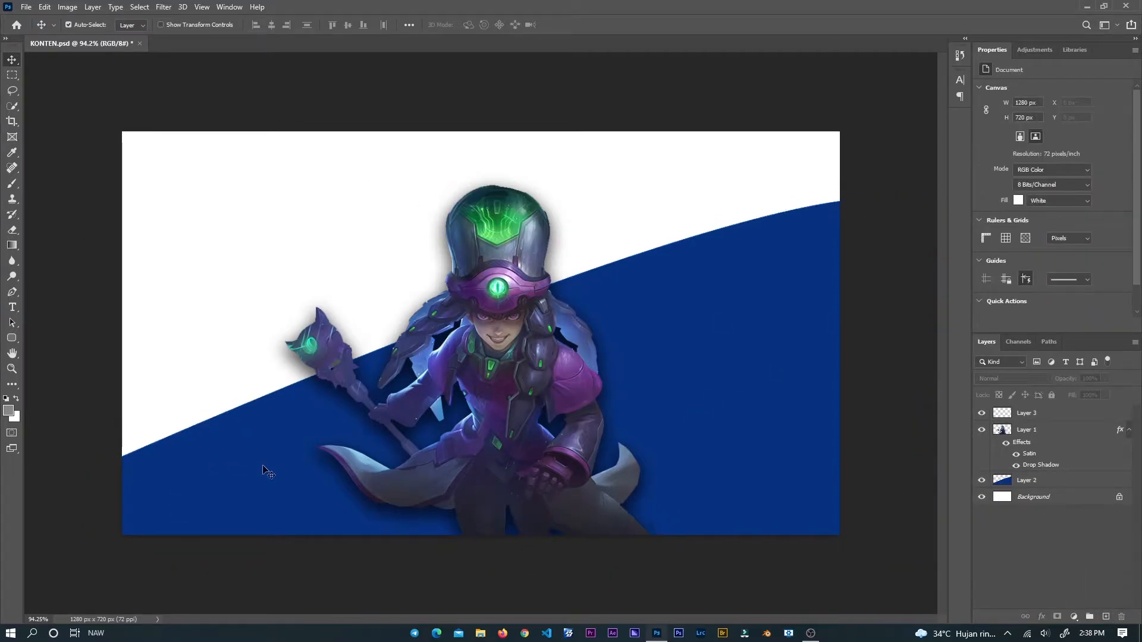
pyautogui.press('p')
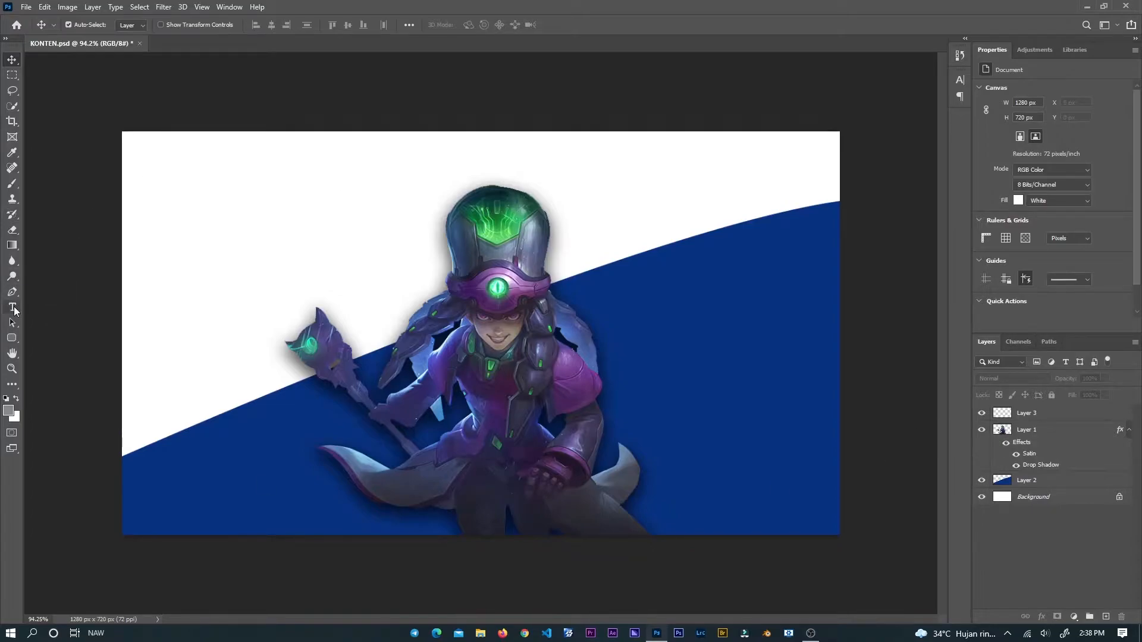
pyautogui.moveTo(1096, 431); pyautogui.dragTo(1094, 471)
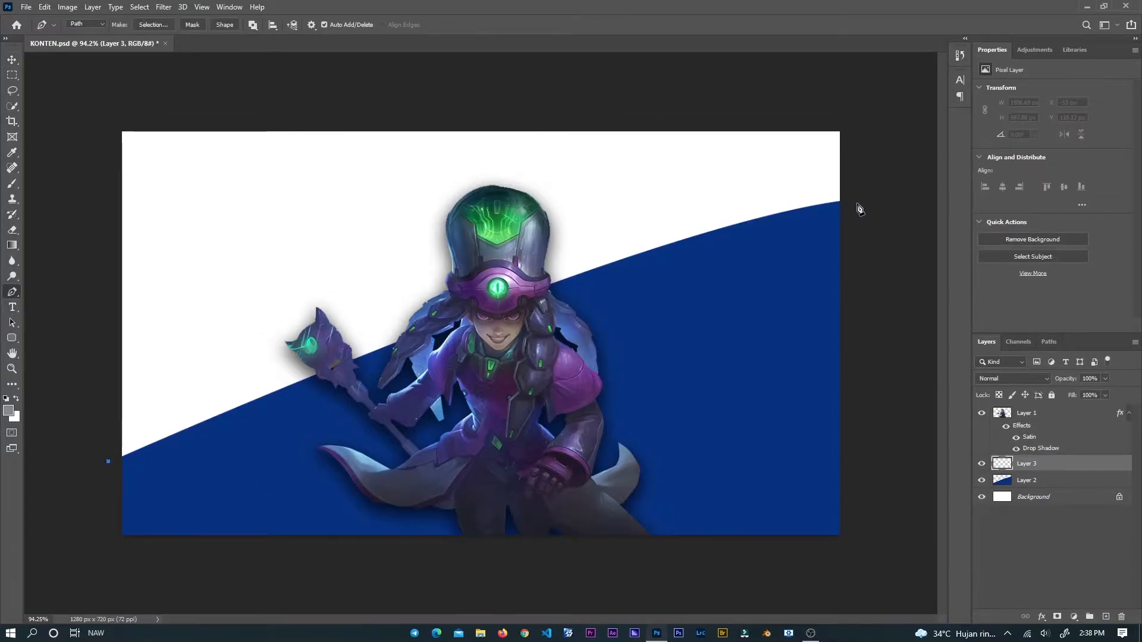
# Draw a closed Pen path around the upper part of the canvas, with its lower edge curving roughly along the blue shape.
pyautogui.click(885, 115)
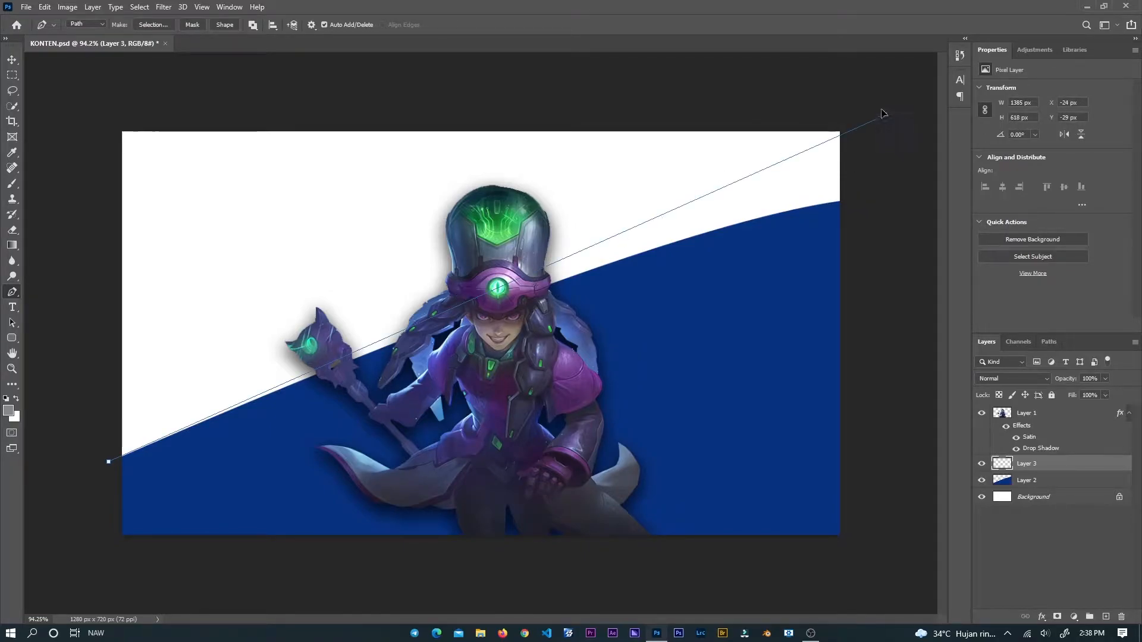
pyautogui.hotkey('ctrl', 'z')
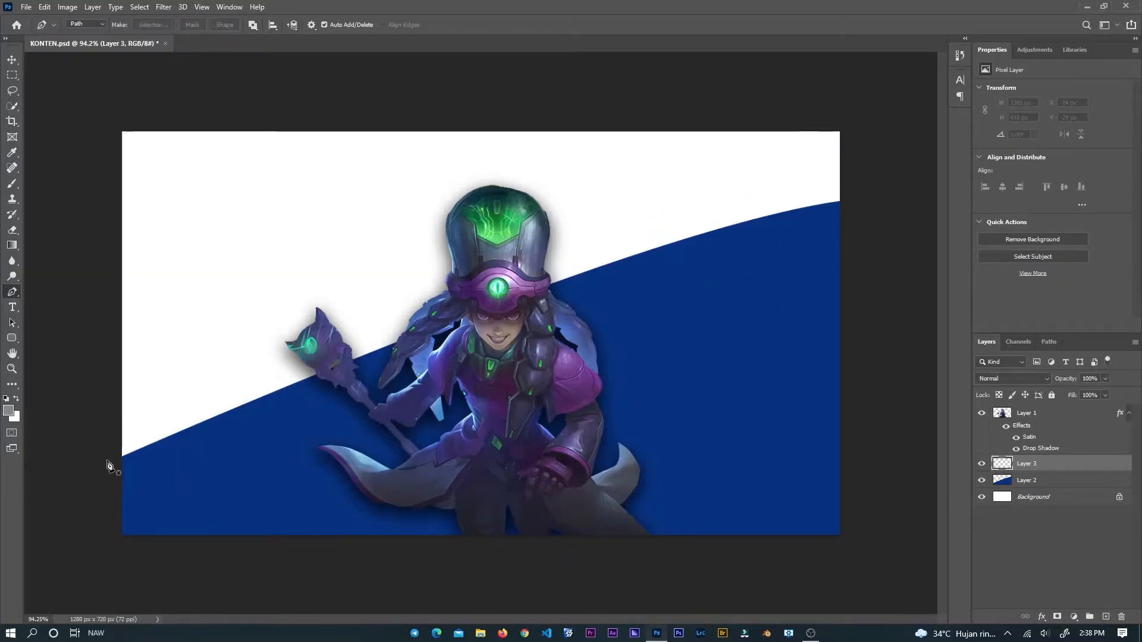
pyautogui.moveTo(886, 107); pyautogui.dragTo(757, 9)
pyautogui.click(390, 84)
pyautogui.click(95, 100)
pyautogui.click(107, 458)
# Fill the upper path with a solid dark purple and dismiss the path.
pyautogui.rightClick(191, 319)
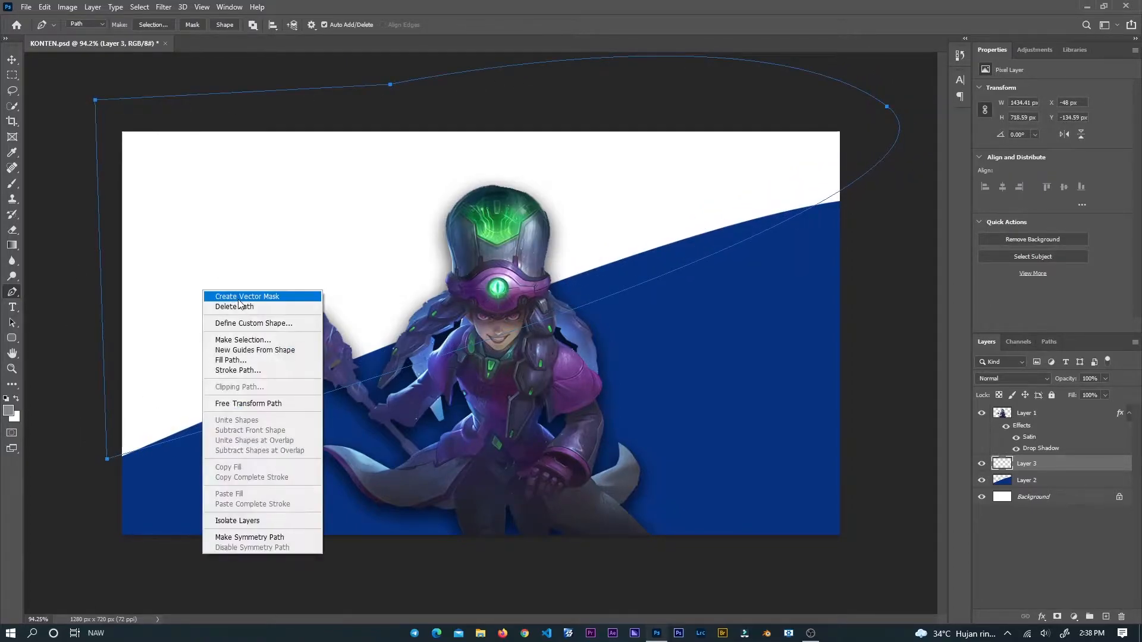
pyautogui.click(223, 363)
pyautogui.click(562, 164)
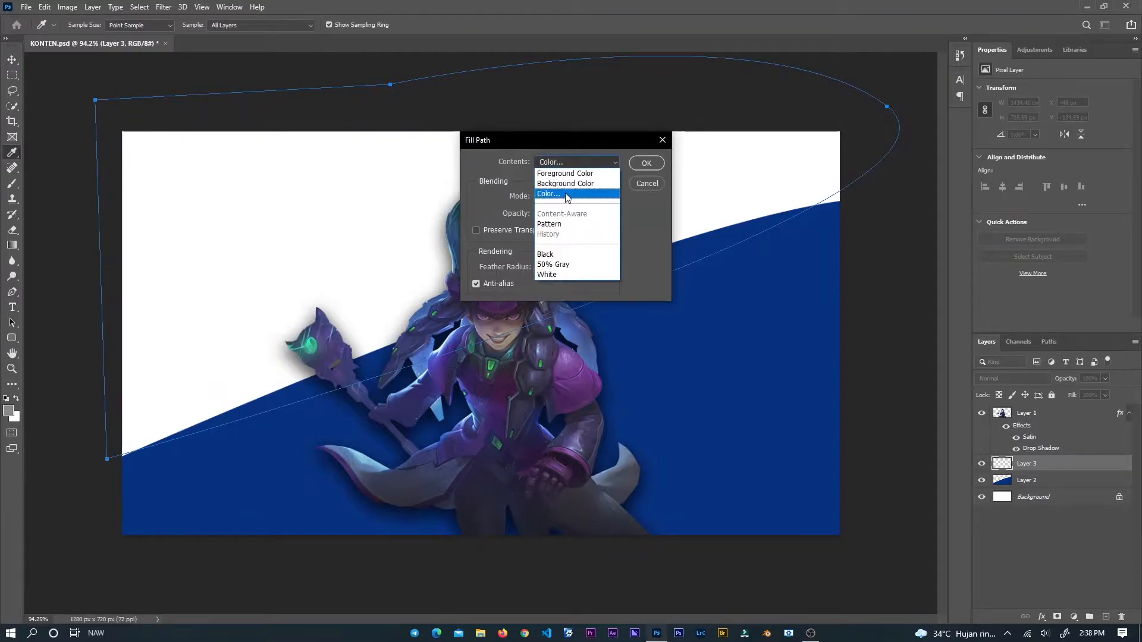
pyautogui.click(562, 182)
pyautogui.moveTo(612, 475)
pyautogui.mouseDown()
pyautogui.moveTo(612, 458)
pyautogui.moveTo(545, 493)
pyautogui.moveTo(549, 507)
pyautogui.mouseUp()
pyautogui.click(694, 413)
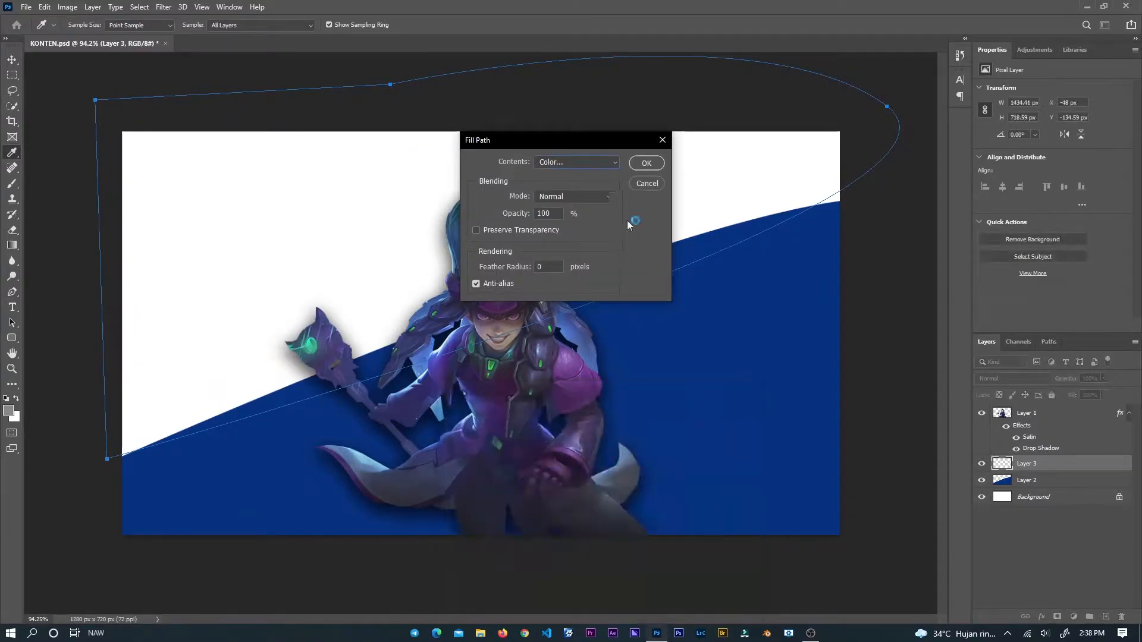
pyautogui.click(647, 163)
pyautogui.moveTo(890, 107); pyautogui.dragTo(916, 176)
pyautogui.press('Escape')
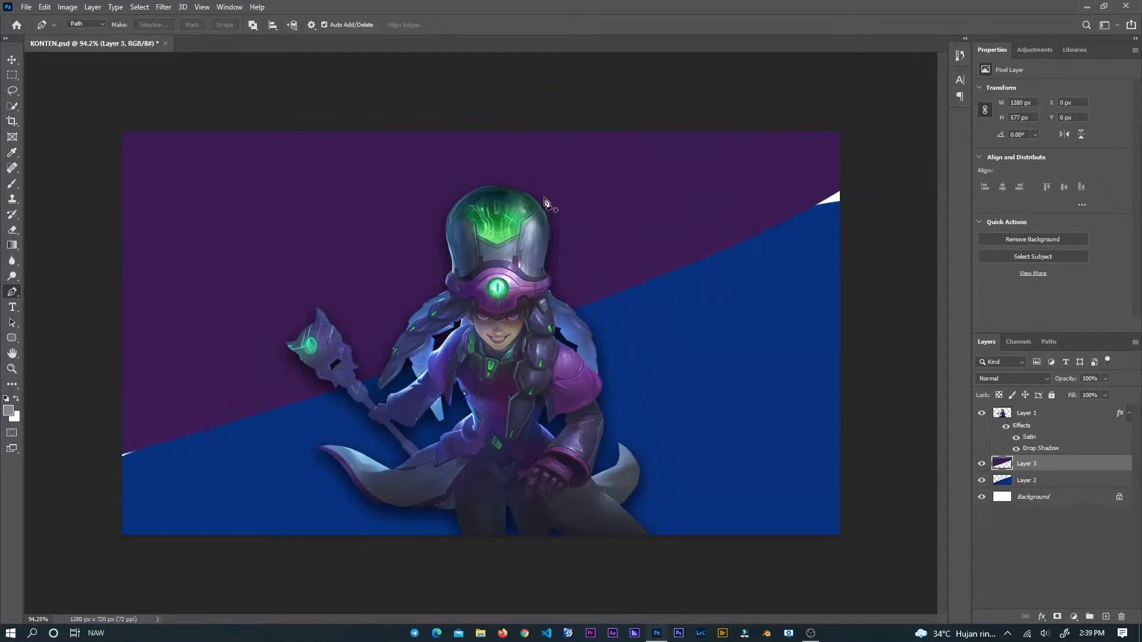
# Enlarge the purple shape to about 103% to cover the white gaps and place its layer beneath the blue shape.
pyautogui.press('v')
pyautogui.moveTo(229, 186)
pyautogui.mouseDown()
pyautogui.moveTo(258, 189)
pyautogui.moveTo(244, 196)
pyautogui.mouseUp()
pyautogui.hotkey('ctrl', 't')
pyautogui.moveTo(838, 137); pyautogui.dragTo(854, 115)
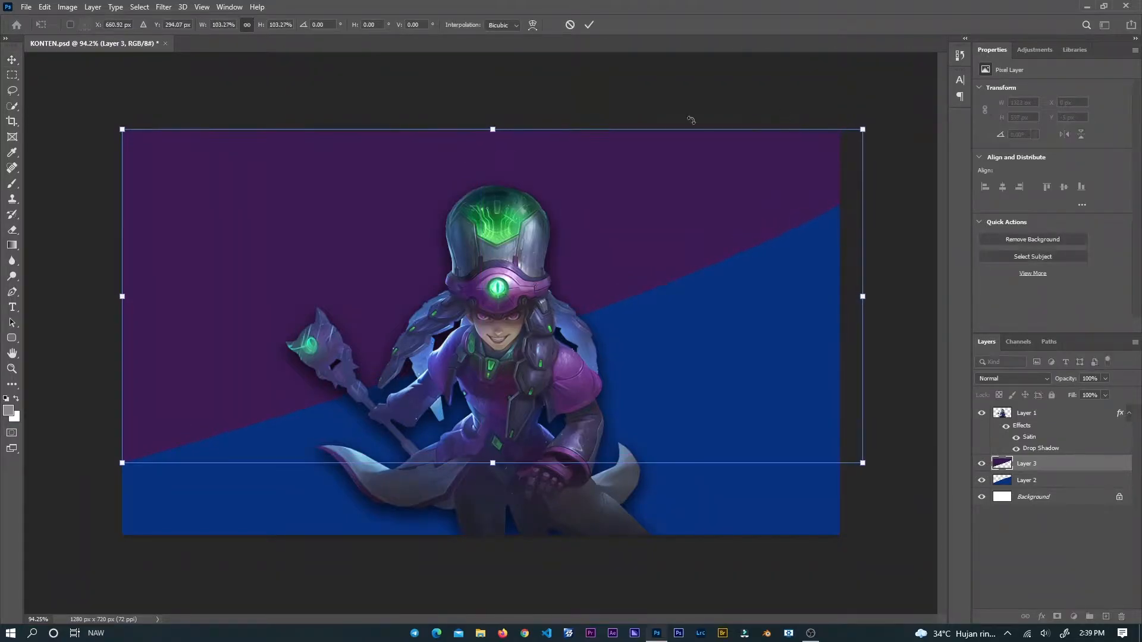
pyautogui.click(589, 24)
pyautogui.moveTo(1039, 463)
pyautogui.mouseDown()
pyautogui.moveTo(1029, 483)
pyautogui.moveTo(1026, 474)
pyautogui.mouseUp()
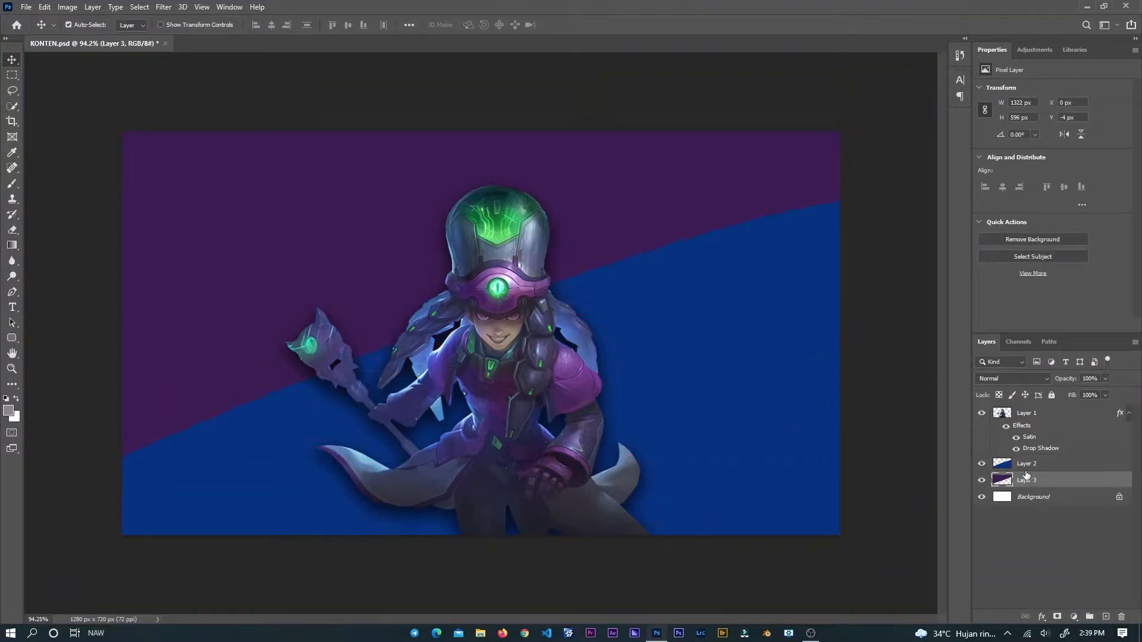
# Add a drop shadow to the blue shape with 100% opacity, about 38 px distance, 43% spread and 128 px size.
pyautogui.click(1035, 463)
pyautogui.click(1042, 617)
pyautogui.click(1065, 613)
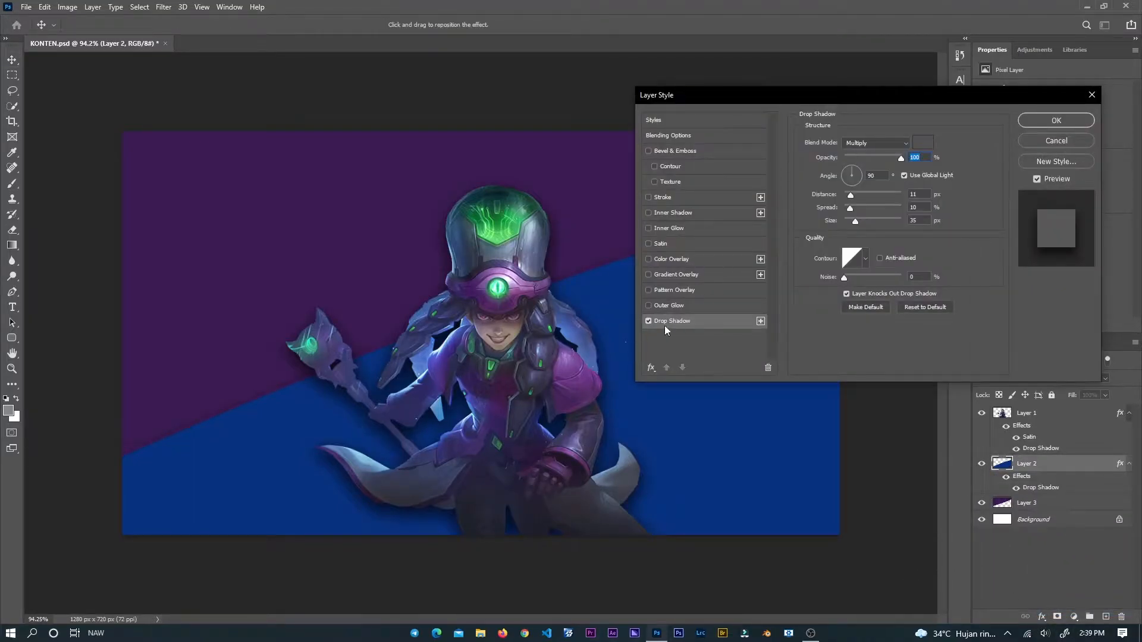
pyautogui.click(876, 222)
pyautogui.moveTo(853, 208)
pyautogui.mouseDown()
pyautogui.moveTo(879, 206)
pyautogui.moveTo(865, 195)
pyautogui.mouseUp()
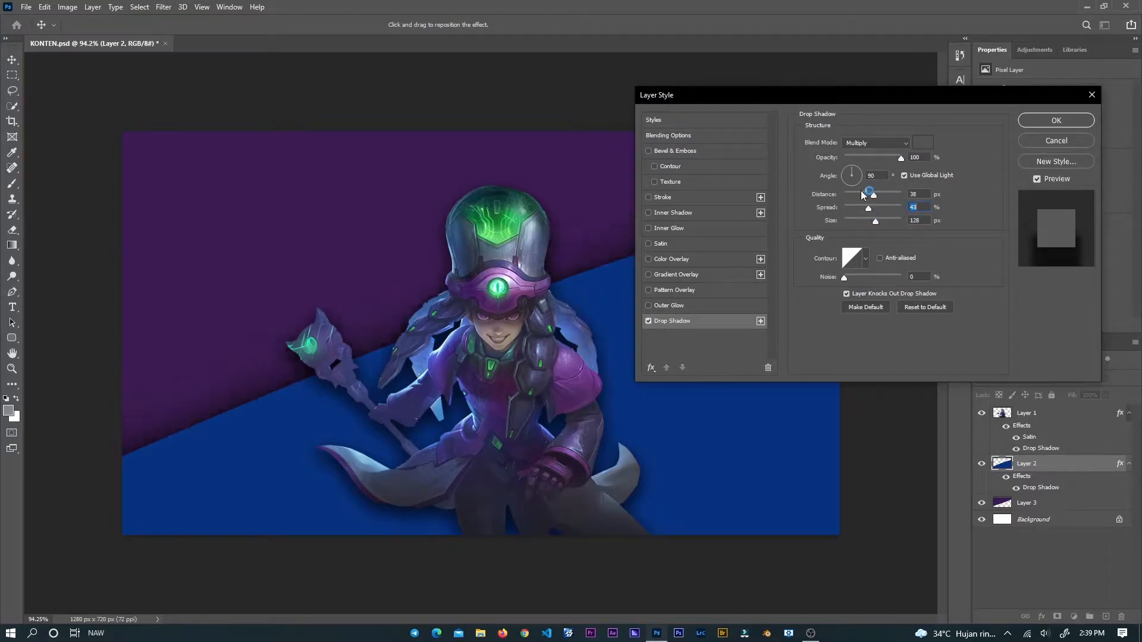
pyautogui.click(1054, 121)
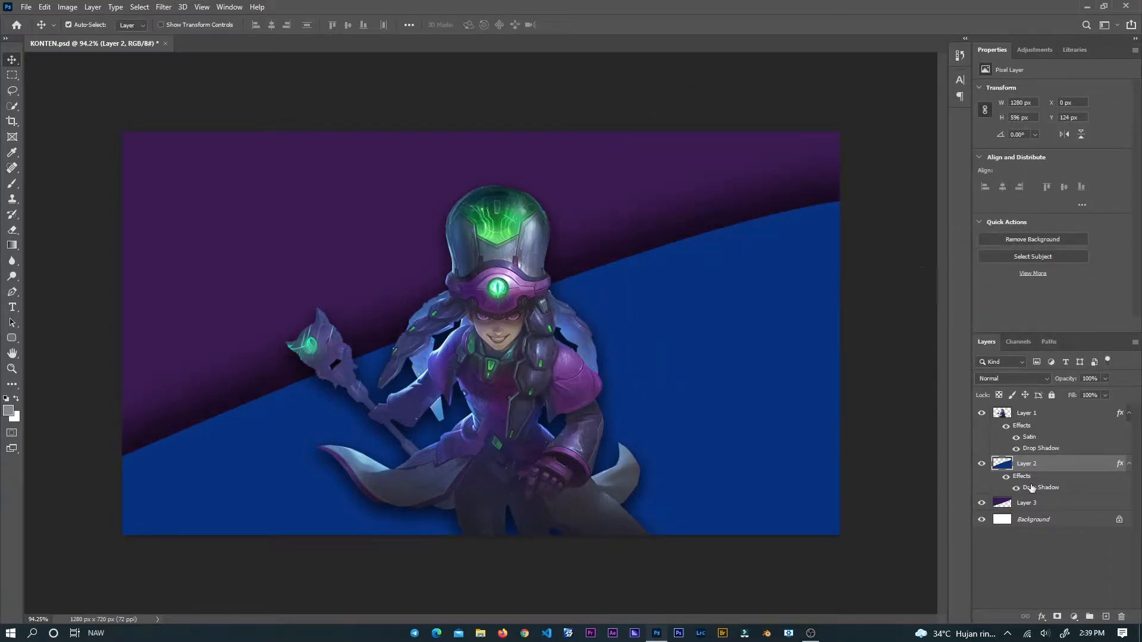
# Recolour the character layer's Satin effect with dark purple 3c1c53 and set its opacity to about 15%.
pyautogui.click(1039, 425)
pyautogui.click(1042, 617)
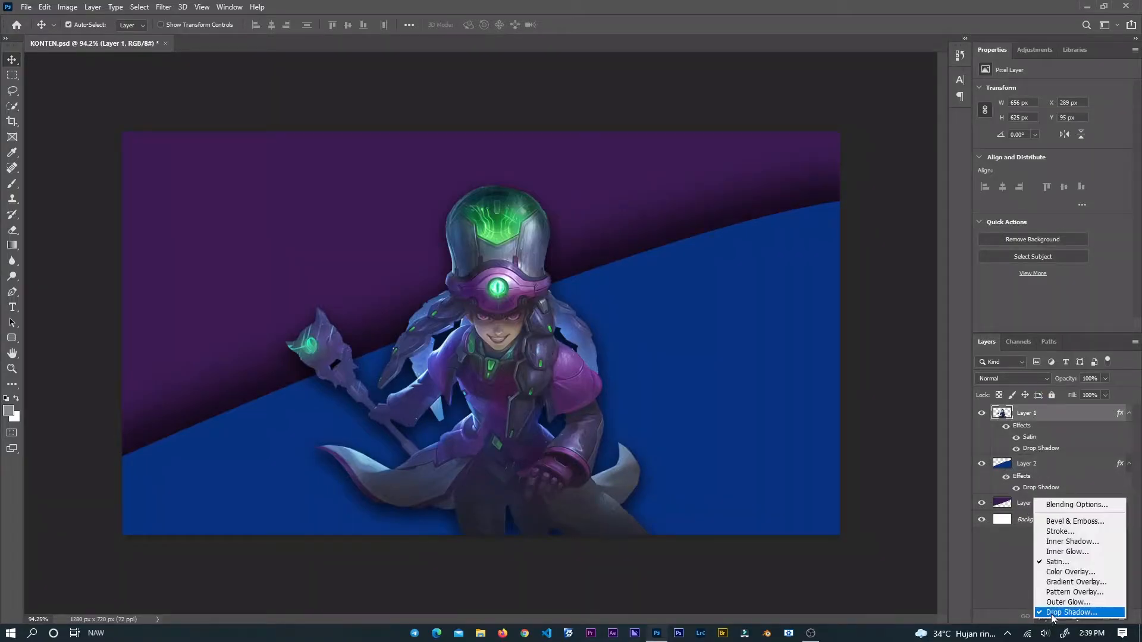
pyautogui.click(1056, 562)
pyautogui.click(922, 143)
pyautogui.click(620, 377)
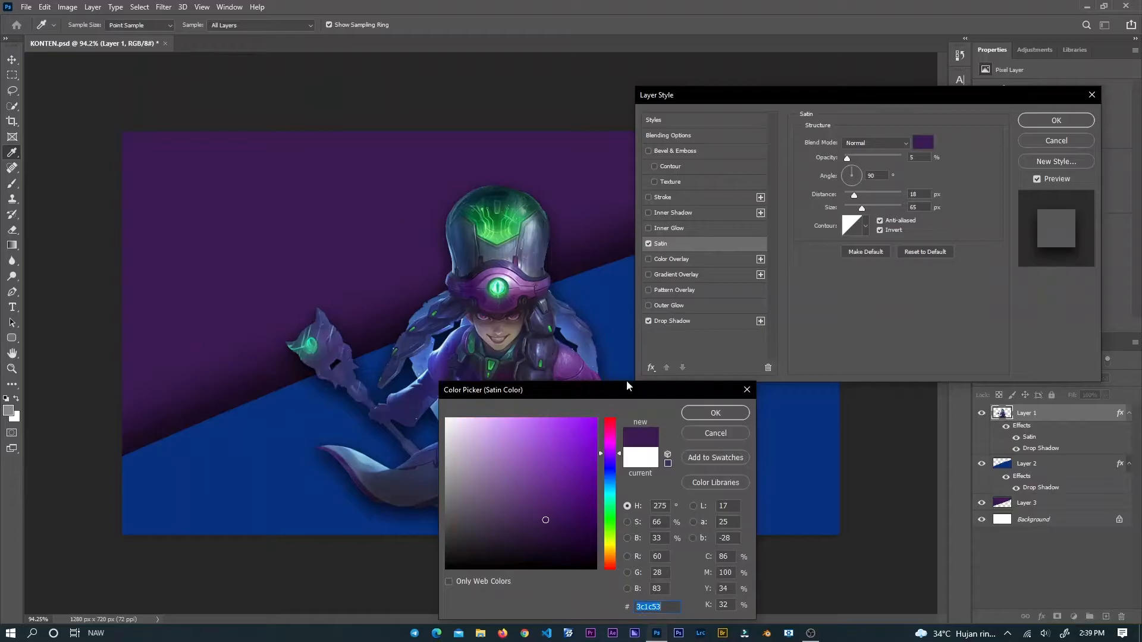
pyautogui.click(713, 414)
pyautogui.moveTo(832, 159); pyautogui.dragTo(852, 162)
# Darken the Satin colour to 1b0c25 and set its distance to about 35 px.
pyautogui.click(922, 142)
pyautogui.click(760, 426)
pyautogui.click(595, 260)
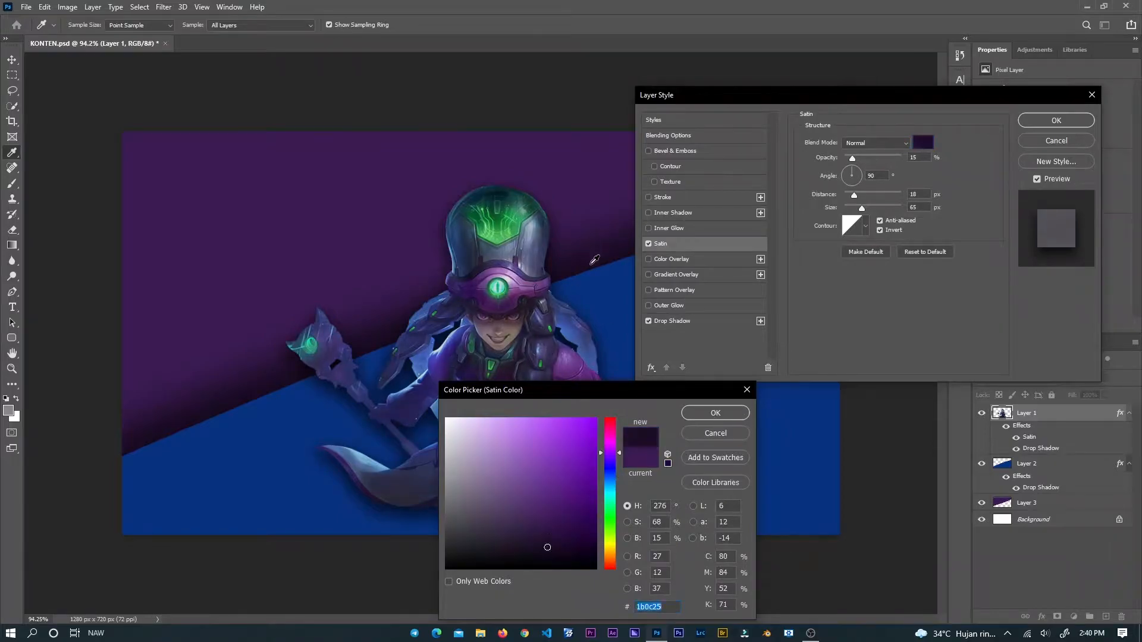
pyautogui.click(718, 416)
pyautogui.moveTo(855, 192)
pyautogui.mouseDown()
pyautogui.moveTo(886, 192)
pyautogui.moveTo(864, 195)
pyautogui.mouseUp()
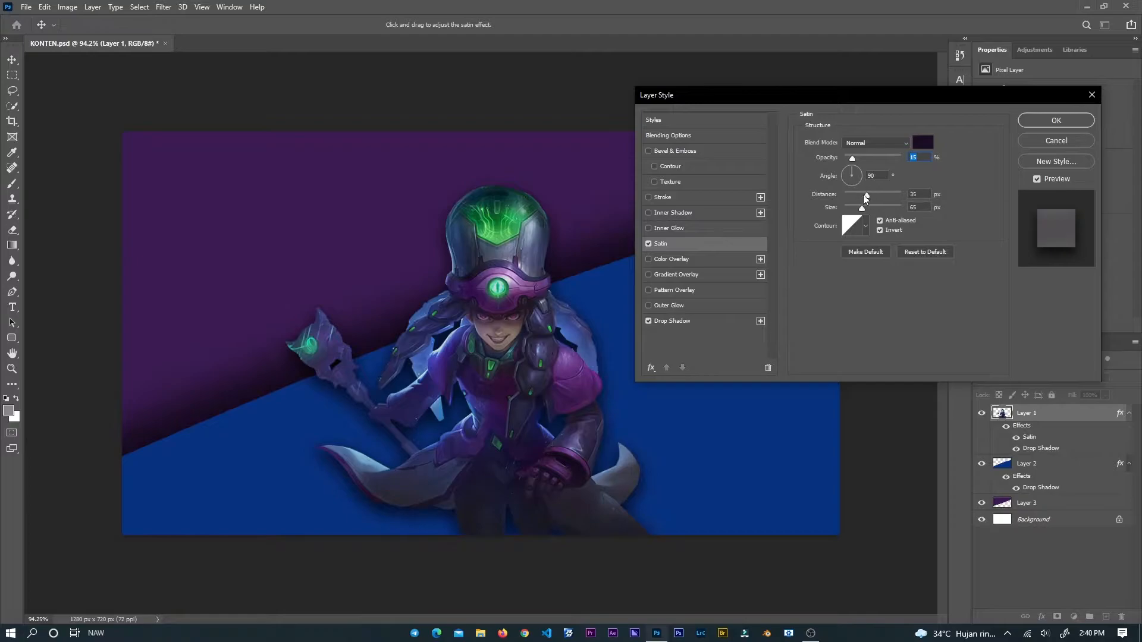
# Try Inner Glow, Color Overlay, Gradient Overlay and Pattern Overlay on the character in turn, switching each one off again.
pyautogui.click(648, 228)
pyautogui.click(648, 228)
pyautogui.click(648, 259)
pyautogui.click(648, 259)
pyautogui.click(648, 275)
pyautogui.click(648, 275)
pyautogui.click(649, 290)
pyautogui.click(648, 290)
# Enable Outer Glow on the character with about 73% spread, 9 px size and 8% opacity.
pyautogui.click(648, 306)
pyautogui.click(668, 305)
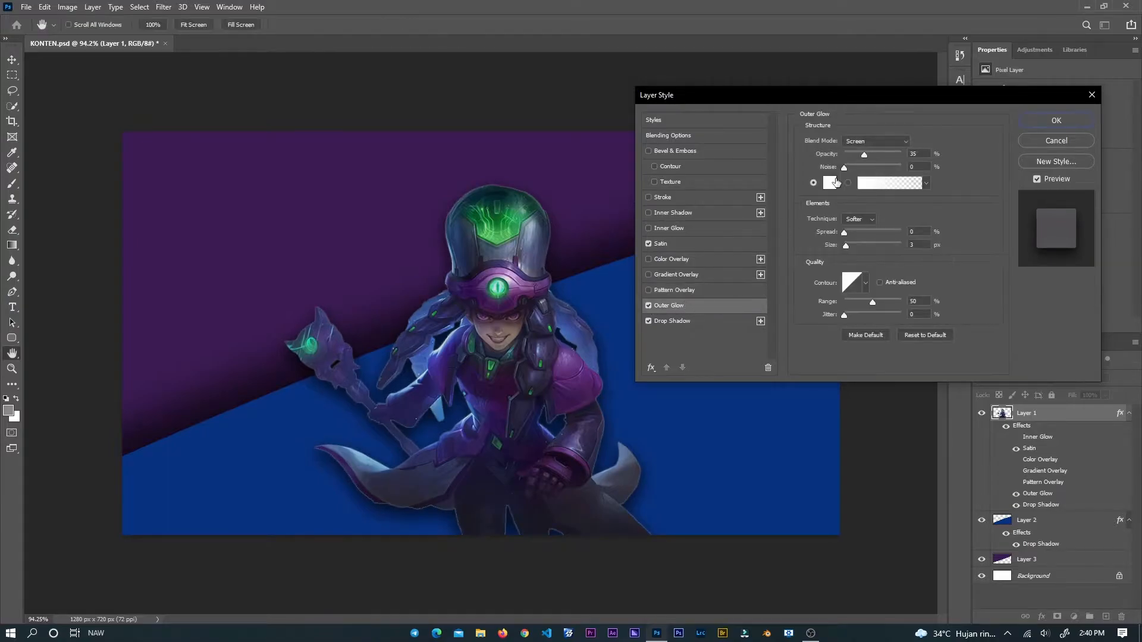
pyautogui.moveTo(852, 235)
pyautogui.mouseDown()
pyautogui.moveTo(887, 232)
pyautogui.moveTo(851, 256)
pyautogui.mouseUp()
pyautogui.moveTo(865, 157); pyautogui.dragTo(848, 157)
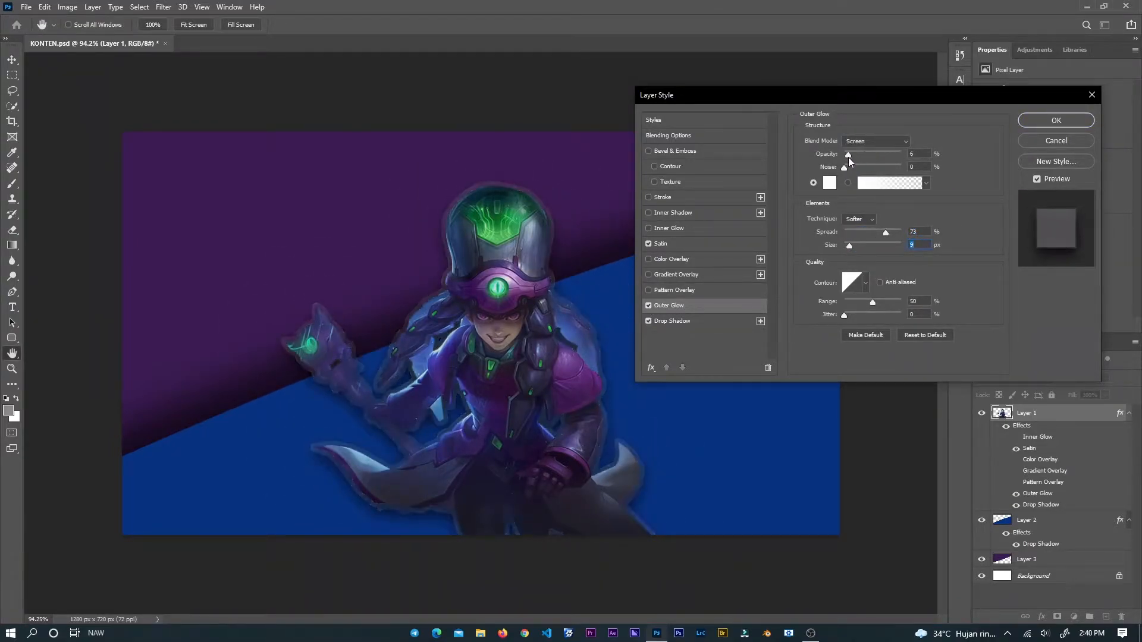
# Colour the outer glow with dark purple sampled from the background, raise its opacity slightly and apply the layer style.
pyautogui.click(827, 185)
pyautogui.click(319, 191)
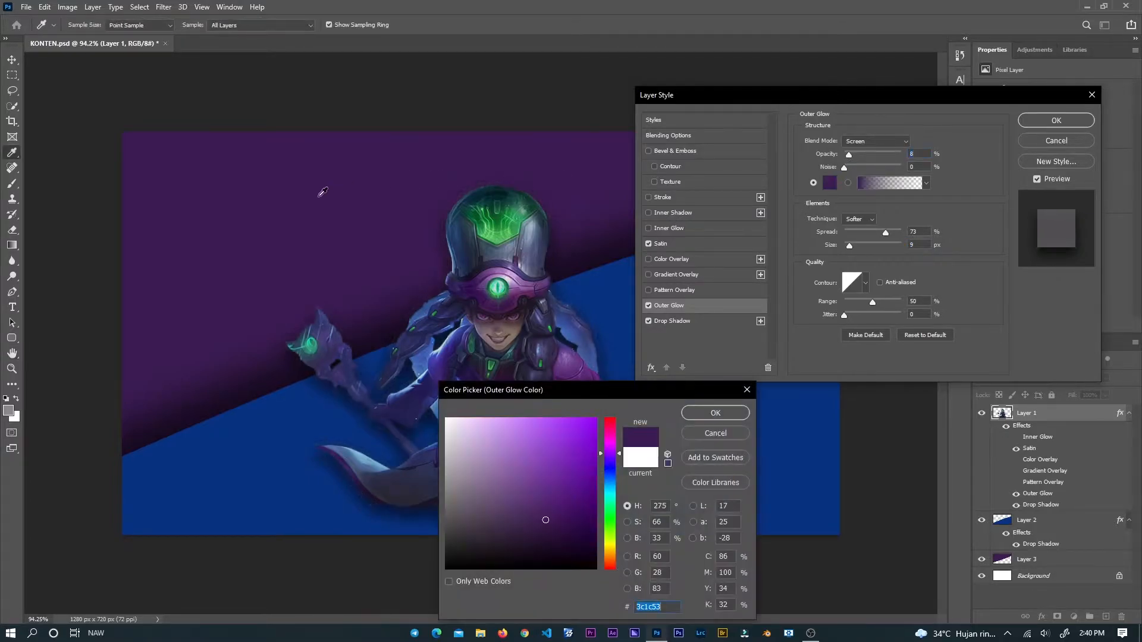
pyautogui.click(216, 490)
pyautogui.click(192, 349)
pyautogui.click(699, 412)
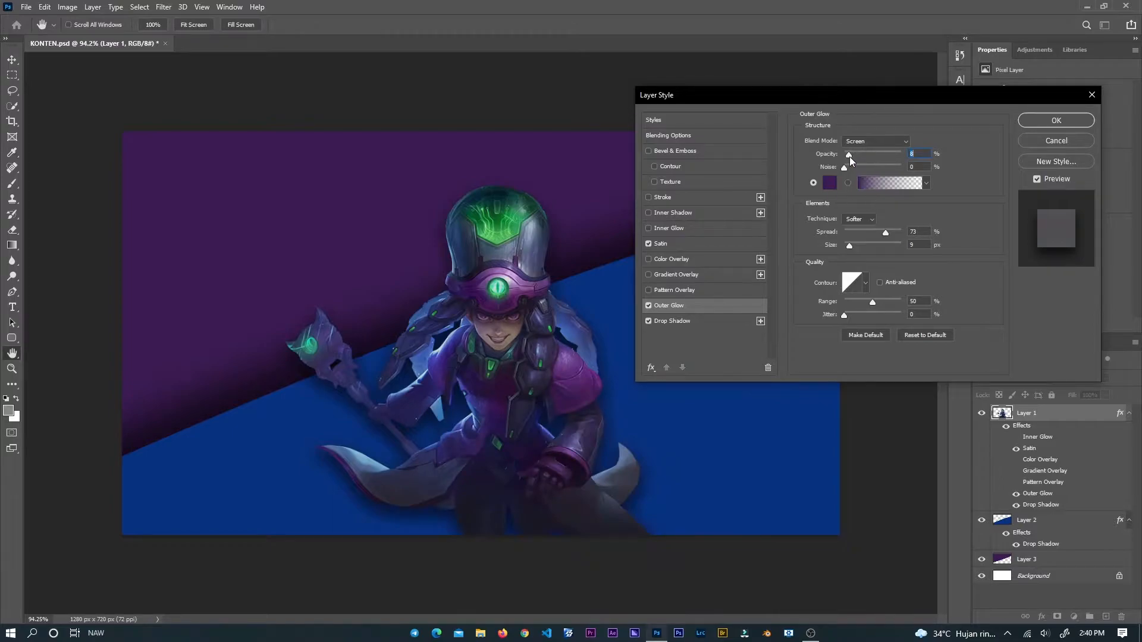
pyautogui.moveTo(855, 156); pyautogui.dragTo(858, 156)
pyautogui.click(1057, 123)
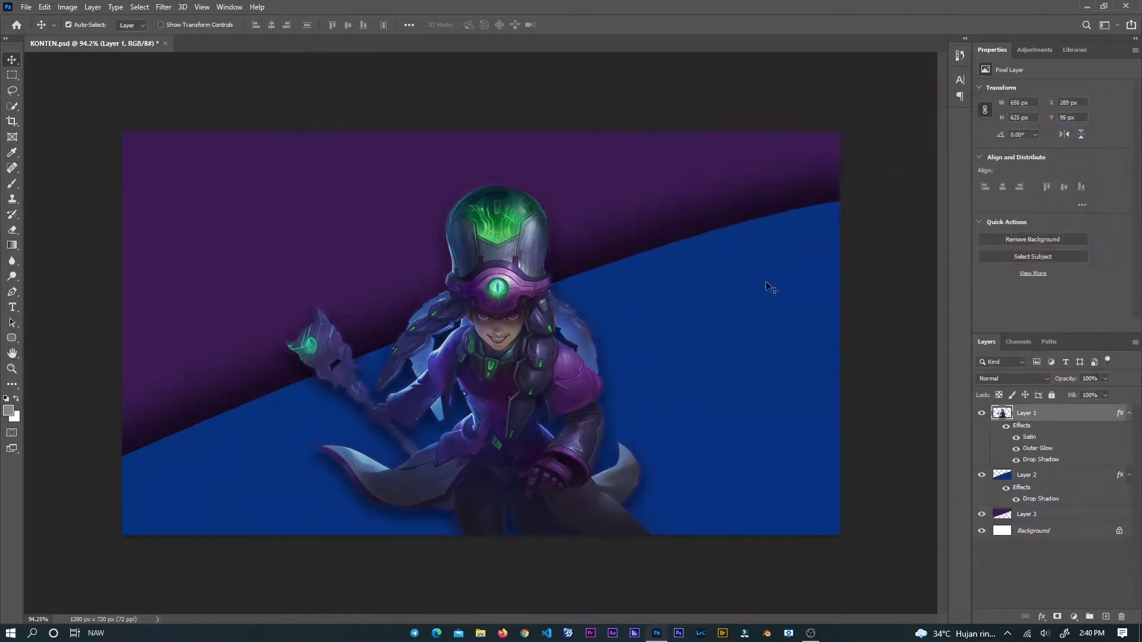
# Move the blue shape slightly lower on the canvas and reposition the purple shape behind it.
pyautogui.moveTo(1005, 514); pyautogui.dragTo(1038, 517)
pyautogui.moveTo(743, 345); pyautogui.dragTo(757, 381)
pyautogui.moveTo(285, 235); pyautogui.dragTo(286, 238)
pyautogui.moveTo(710, 396); pyautogui.dragTo(690, 397)
pyautogui.moveTo(682, 201); pyautogui.dragTo(686, 214)
# Scale the purple shape to about 113% and reposition it so it fills the canvas area behind the blue shape.
pyautogui.hotkey('ctrl', 't')
pyautogui.moveTo(127, 151); pyautogui.dragTo(150, 135)
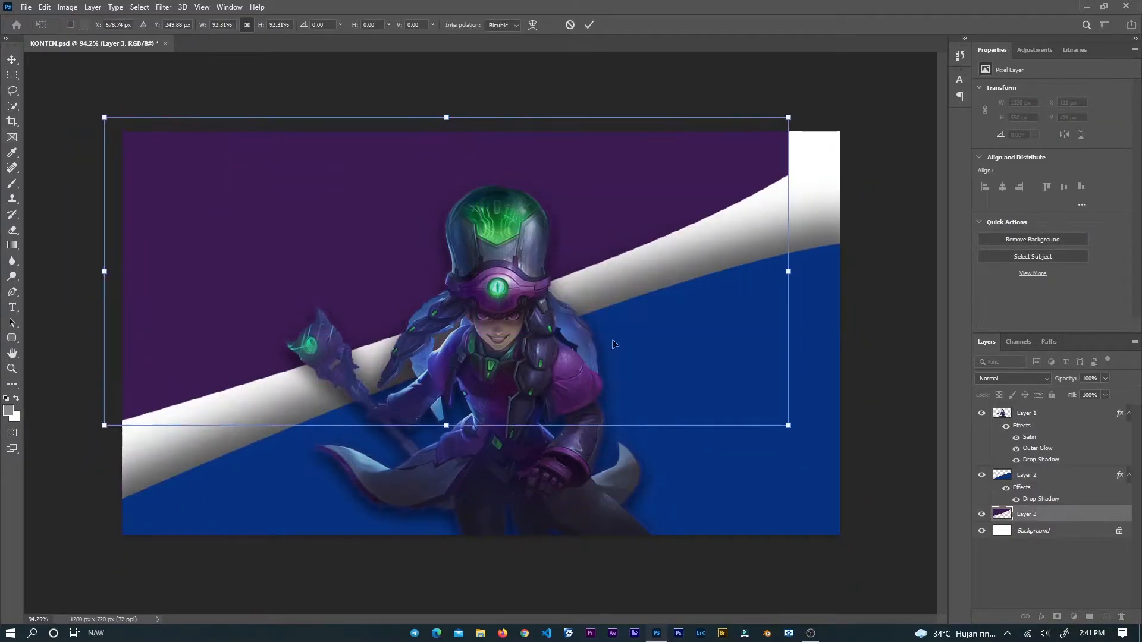
pyautogui.moveTo(789, 425); pyautogui.dragTo(919, 559)
pyautogui.moveTo(776, 292)
pyautogui.mouseDown()
pyautogui.moveTo(782, 307)
pyautogui.moveTo(782, 280)
pyautogui.mouseUp()
pyautogui.moveTo(575, 210); pyautogui.dragTo(577, 227)
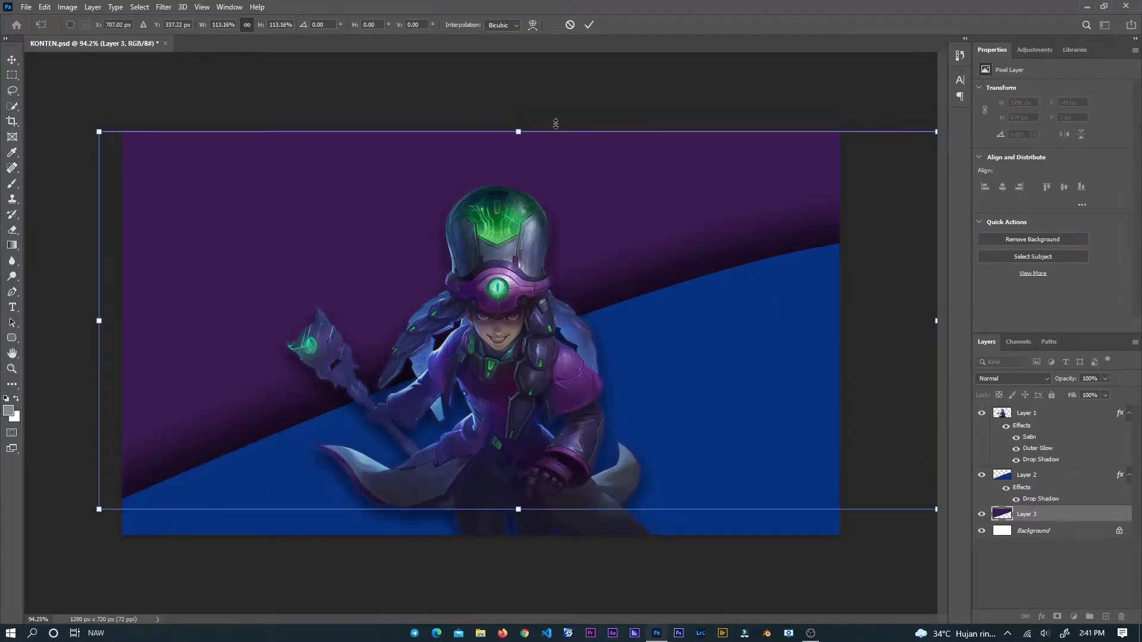
pyautogui.click(589, 26)
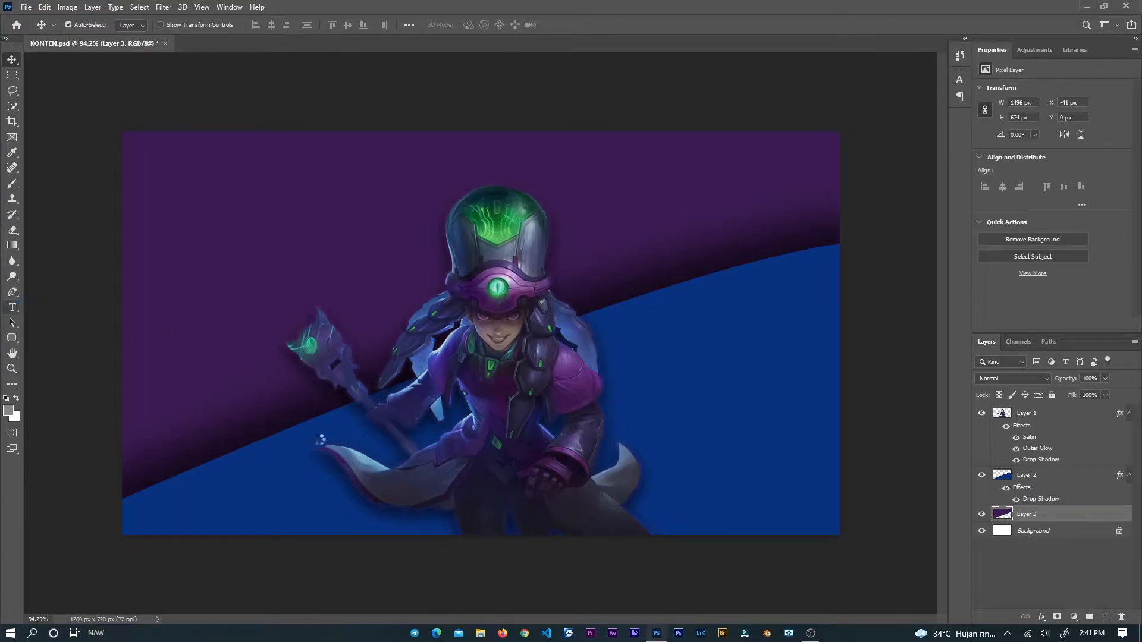
# Add the white text "HARLEY" in 60 pt ObelixPro and place its layer above all others.
pyautogui.click(357, 418)
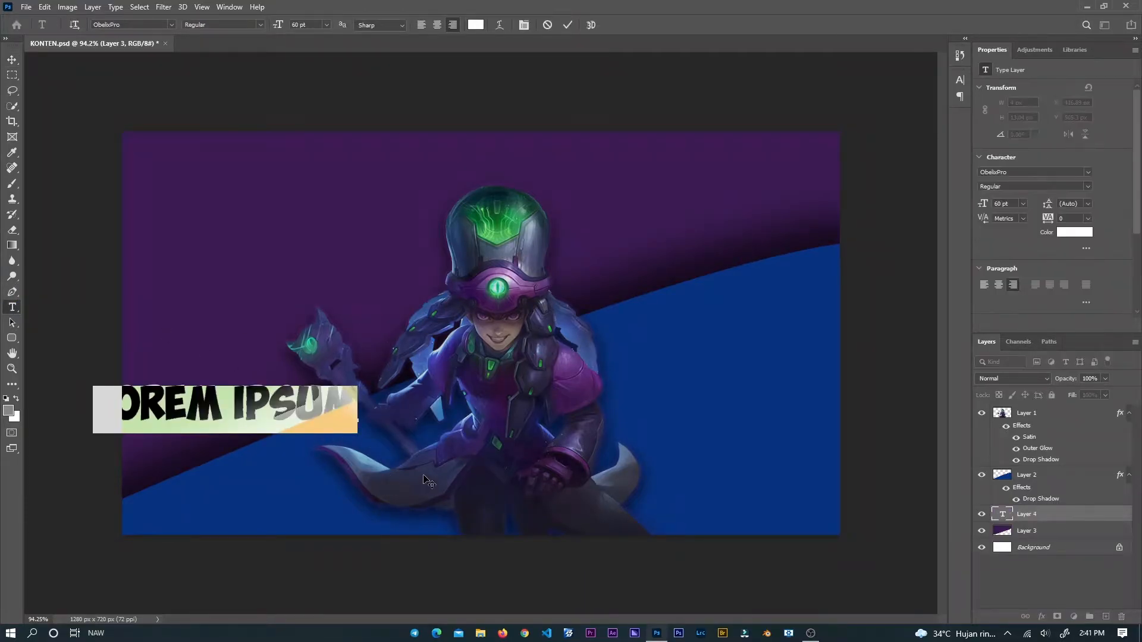
pyautogui.press('BackSpace')
pyautogui.write('HARELY')
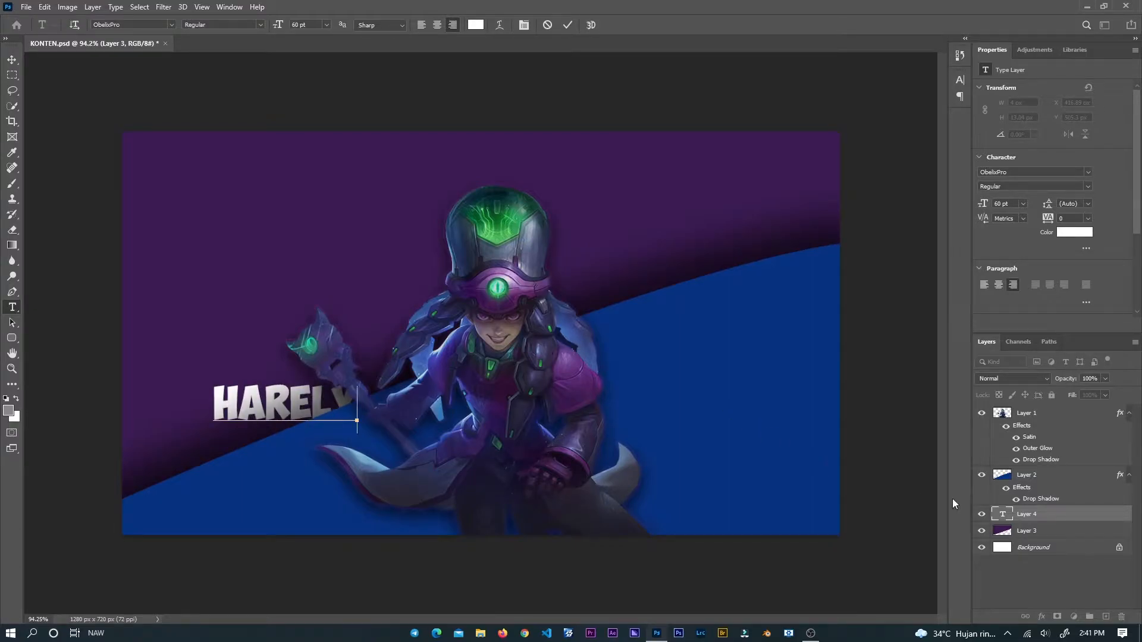
pyautogui.press('BackSpace')
pyautogui.press('BackSpace')
pyautogui.press('BackSpace')
pyautogui.write('LEY')
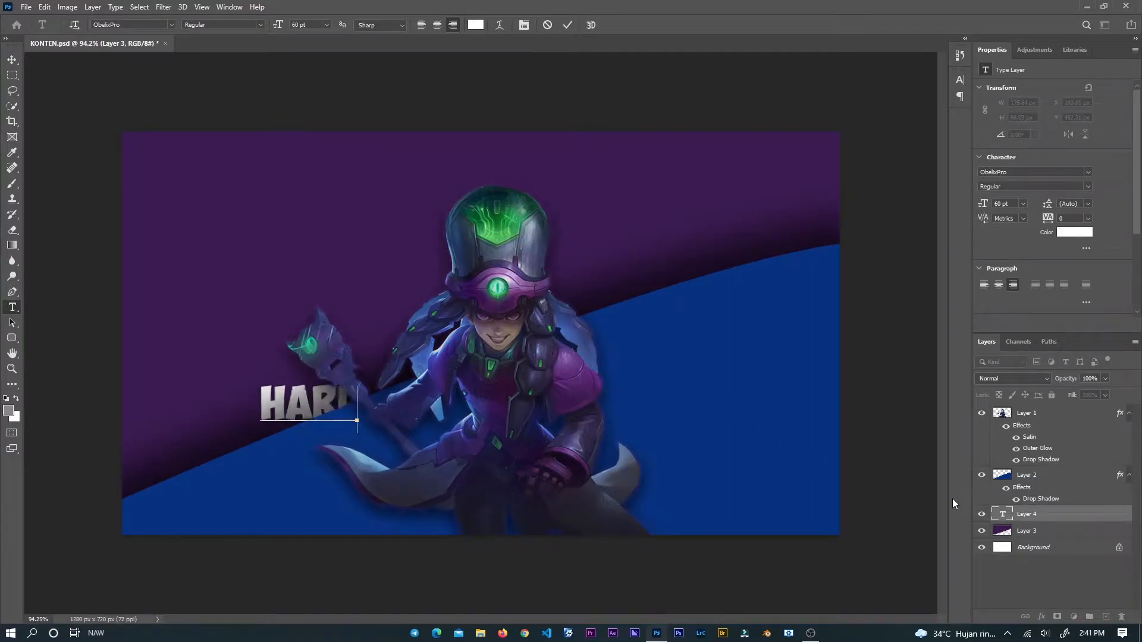
pyautogui.moveTo(1056, 519); pyautogui.dragTo(1050, 417)
pyautogui.click(12, 59)
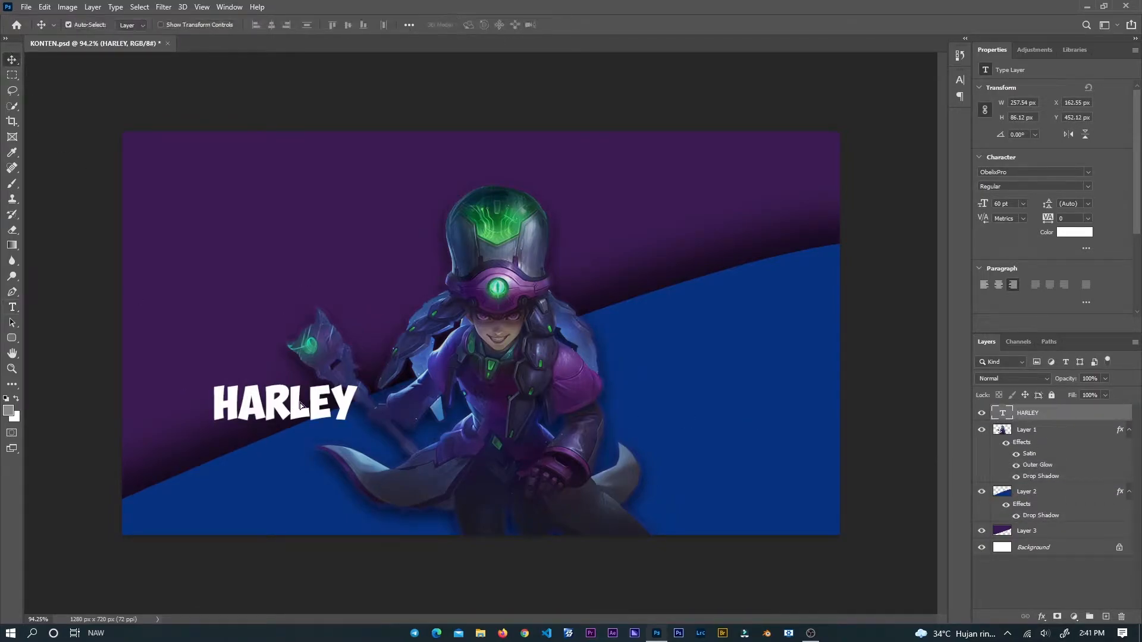
# Move the HARLEY text onto the character's lower body and scale it to about 181%.
pyautogui.moveTo(274, 419); pyautogui.dragTo(457, 427)
pyautogui.hotkey('ctrl', 't')
pyautogui.moveTo(541, 394); pyautogui.dragTo(657, 357)
pyautogui.moveTo(584, 398); pyautogui.dragTo(555, 423)
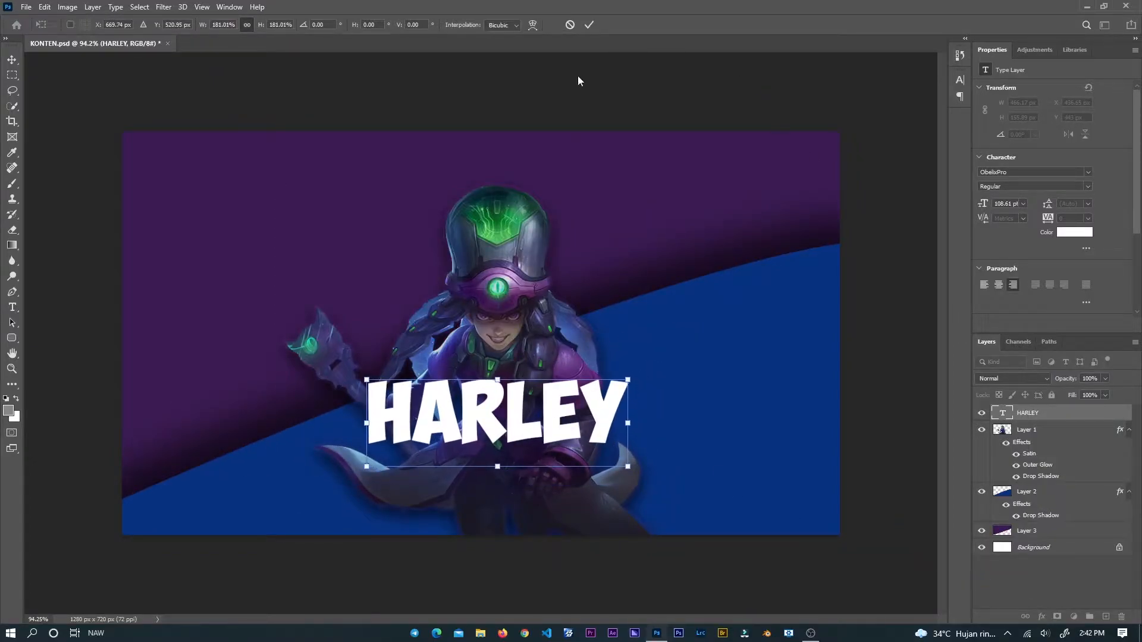
pyautogui.click(589, 24)
# Add a Drop Shadow to the HARLEY text and reduce its size to 7 px.
pyautogui.click(1041, 617)
pyautogui.click(1053, 608)
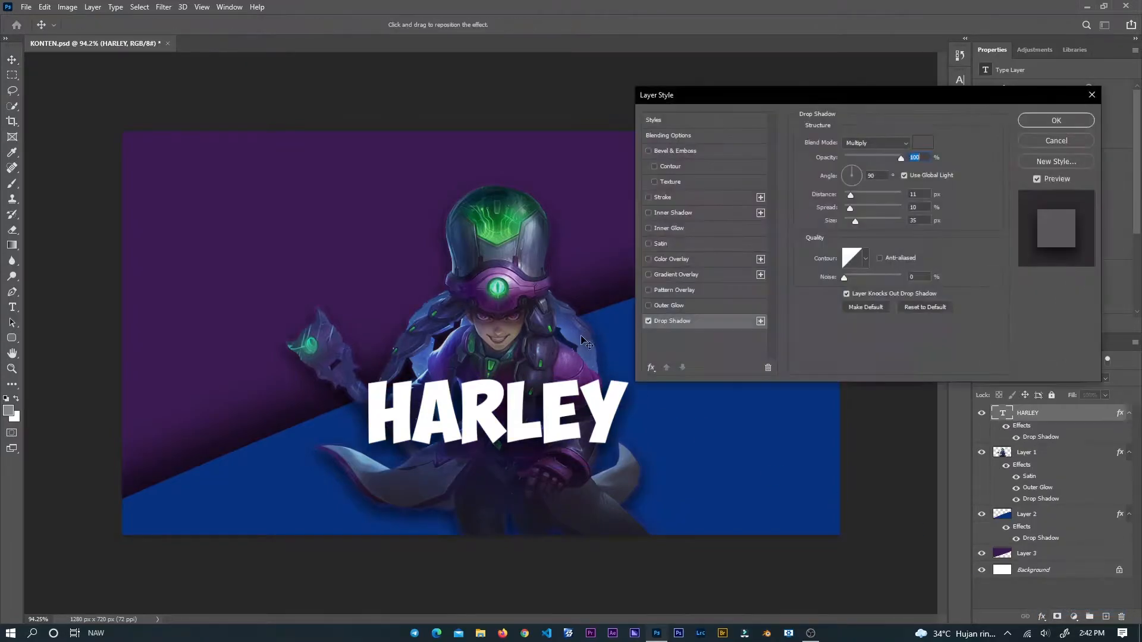
pyautogui.moveTo(857, 223)
pyautogui.mouseDown()
pyautogui.moveTo(878, 219)
pyautogui.moveTo(845, 222)
pyautogui.mouseUp()
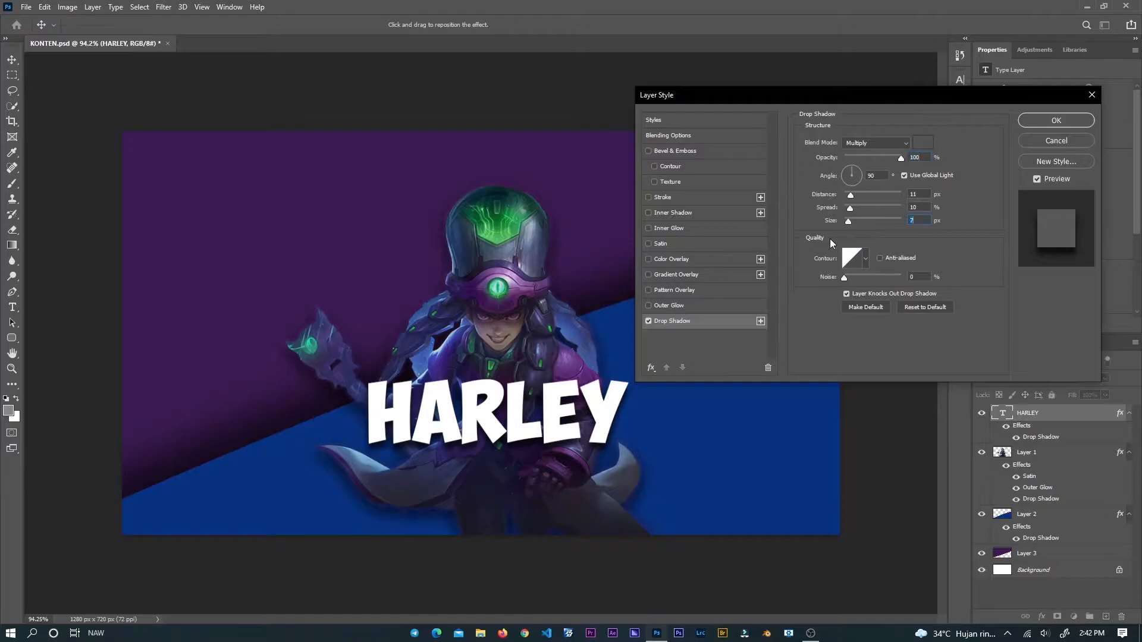
# Enable Satin on the HARLEY text in dark purple 431760 at 50% opacity, with 16 px distance and about 103 px size.
pyautogui.click(648, 244)
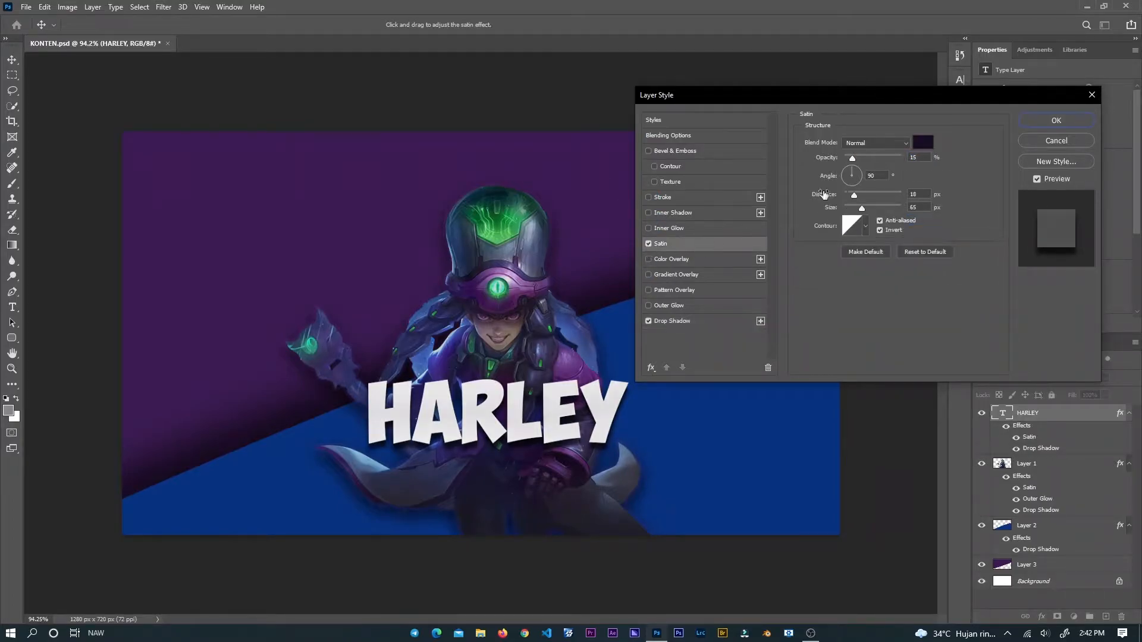
pyautogui.click(922, 143)
pyautogui.click(559, 510)
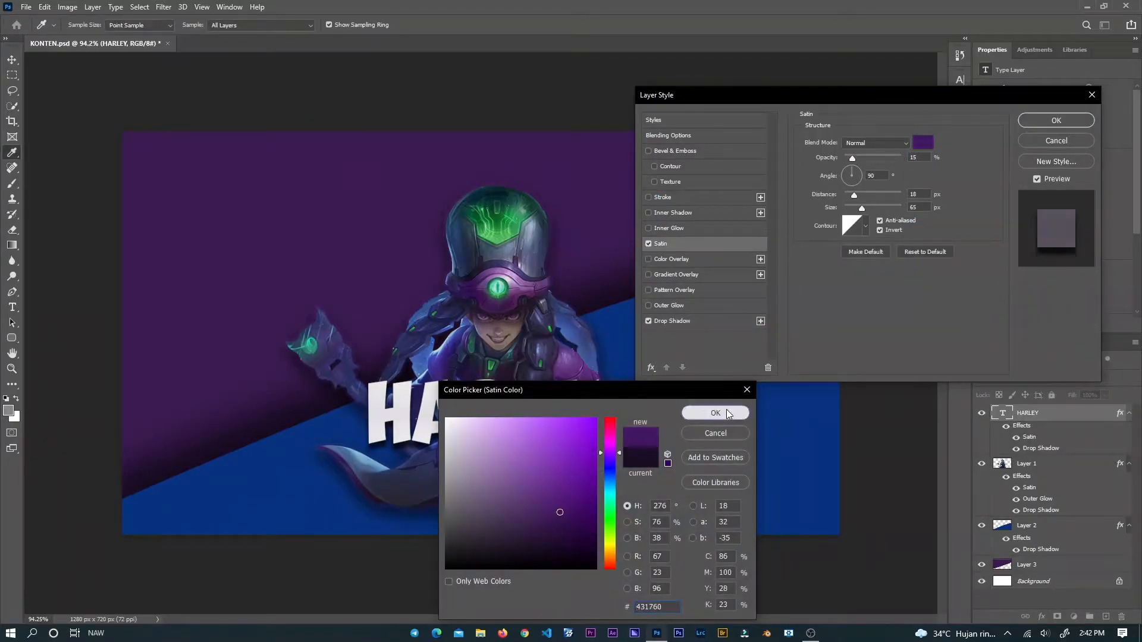
pyautogui.click(716, 413)
pyautogui.moveTo(854, 157); pyautogui.dragTo(872, 160)
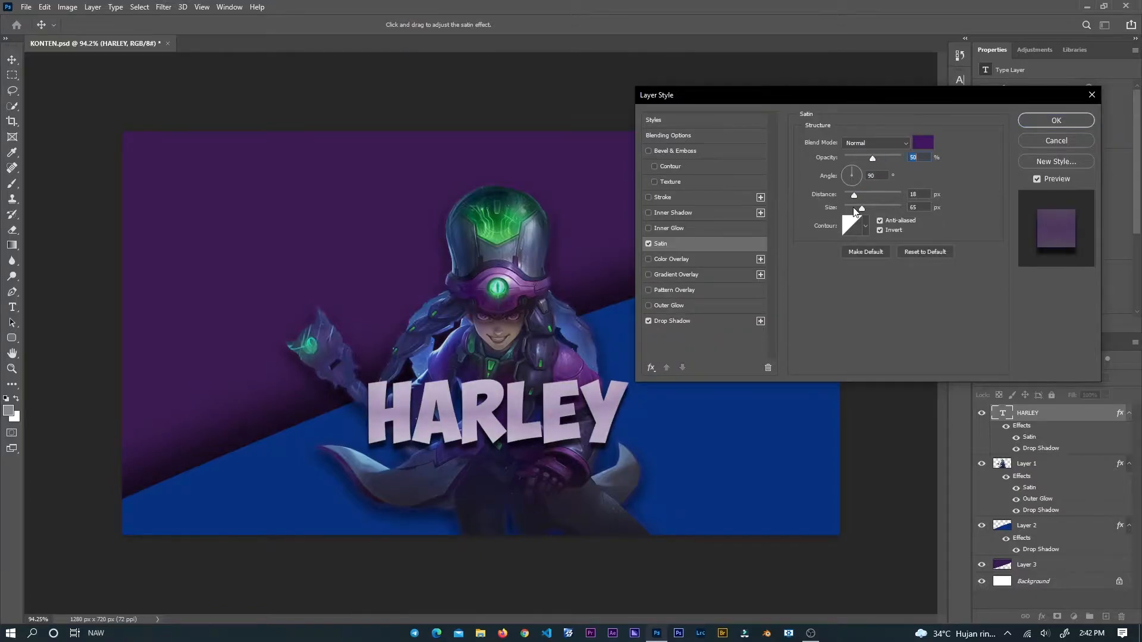
pyautogui.moveTo(853, 199); pyautogui.dragTo(869, 208)
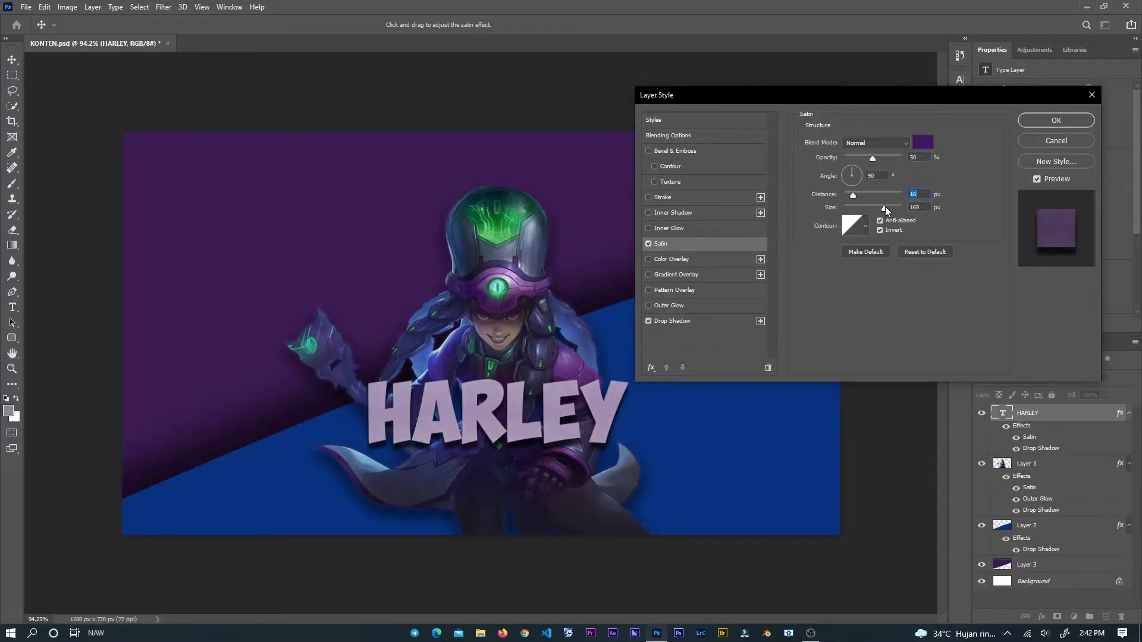
# Try Color Overlay and Outer Glow on the HARLEY text.
pyautogui.click(649, 259)
pyautogui.click(649, 259)
pyautogui.click(649, 305)
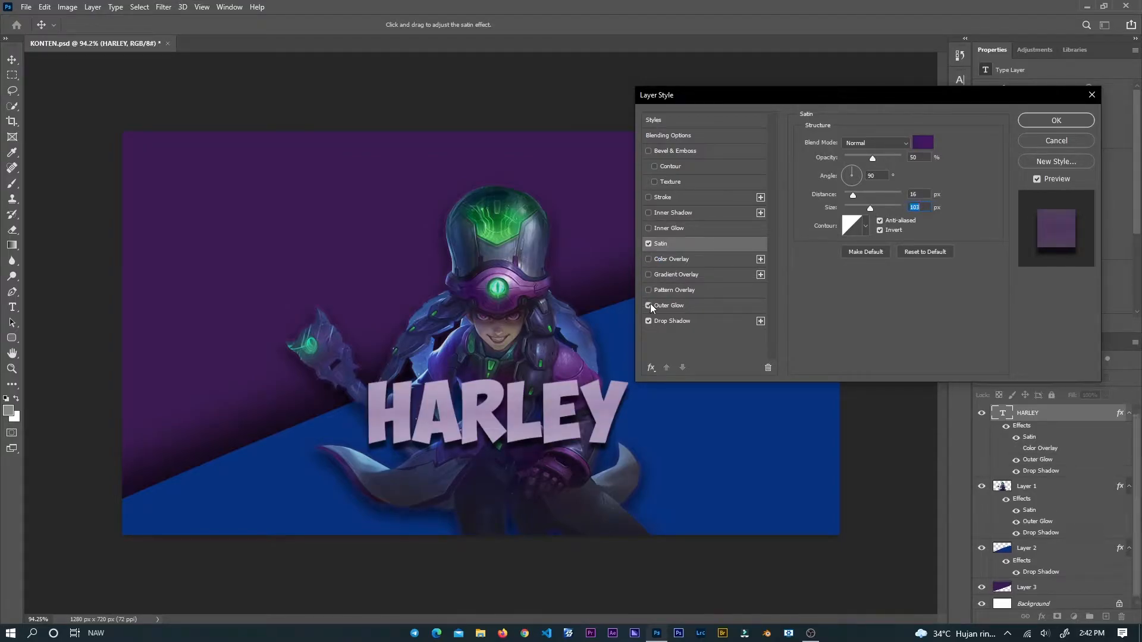
# Change the text's Satin blend mode to Multiply with about 43 px size and apply the layer style.
pyautogui.click(874, 143)
pyautogui.click(865, 198)
pyautogui.click(862, 145)
pyautogui.click(856, 162)
pyautogui.moveTo(864, 209)
pyautogui.mouseDown()
pyautogui.moveTo(885, 208)
pyautogui.moveTo(845, 218)
pyautogui.moveTo(860, 224)
pyautogui.mouseUp()
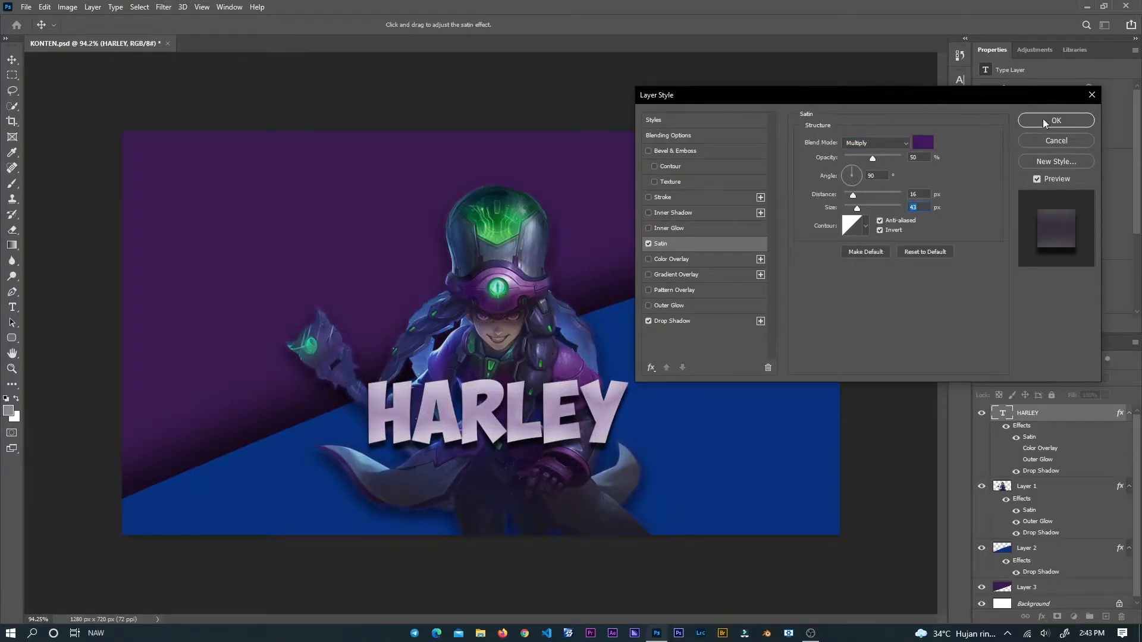
pyautogui.click(1043, 120)
# Duplicate the HARLEY text and enlarge the original to about 129 pt, centred behind the copy.
pyautogui.moveTo(473, 422); pyautogui.dragTo(475, 423)
pyautogui.moveTo(485, 423); pyautogui.dragTo(487, 428)
pyautogui.click(1041, 465)
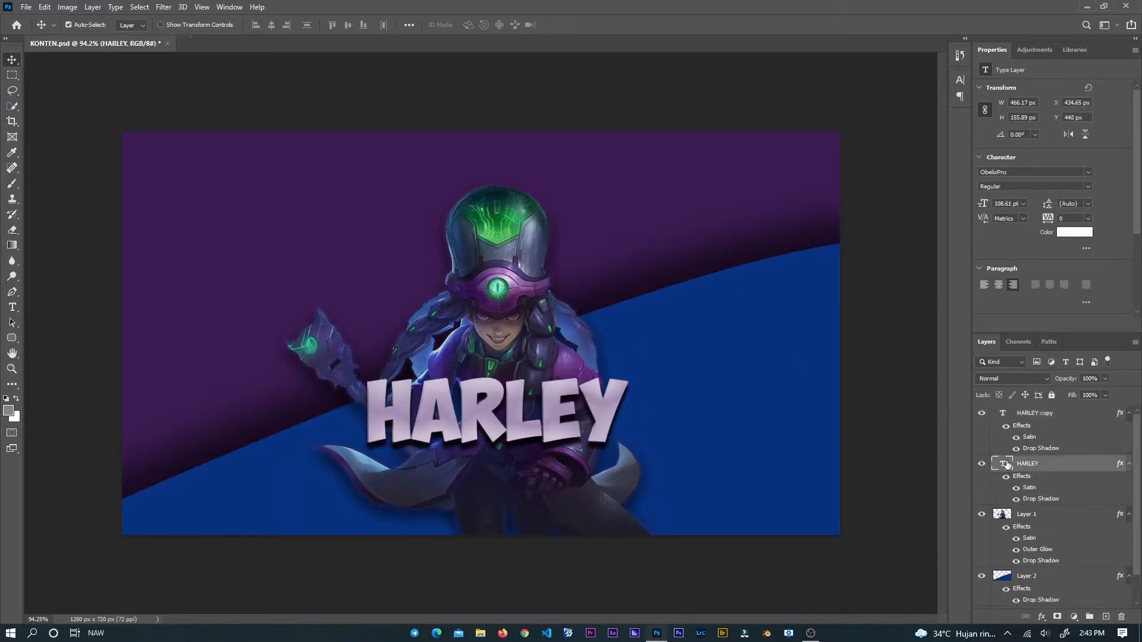
pyautogui.hotkey('ctrl', 't')
pyautogui.moveTo(629, 376); pyautogui.dragTo(661, 366)
pyautogui.moveTo(619, 373); pyautogui.dragTo(531, 392)
pyautogui.click(588, 25)
# Apply Gaussian Blur with about 3.3 px radius to the enlarged HARLEY layer as a smart object, and shift the text slightly lower.
pyautogui.click(164, 7)
pyautogui.moveTo(191, 159)
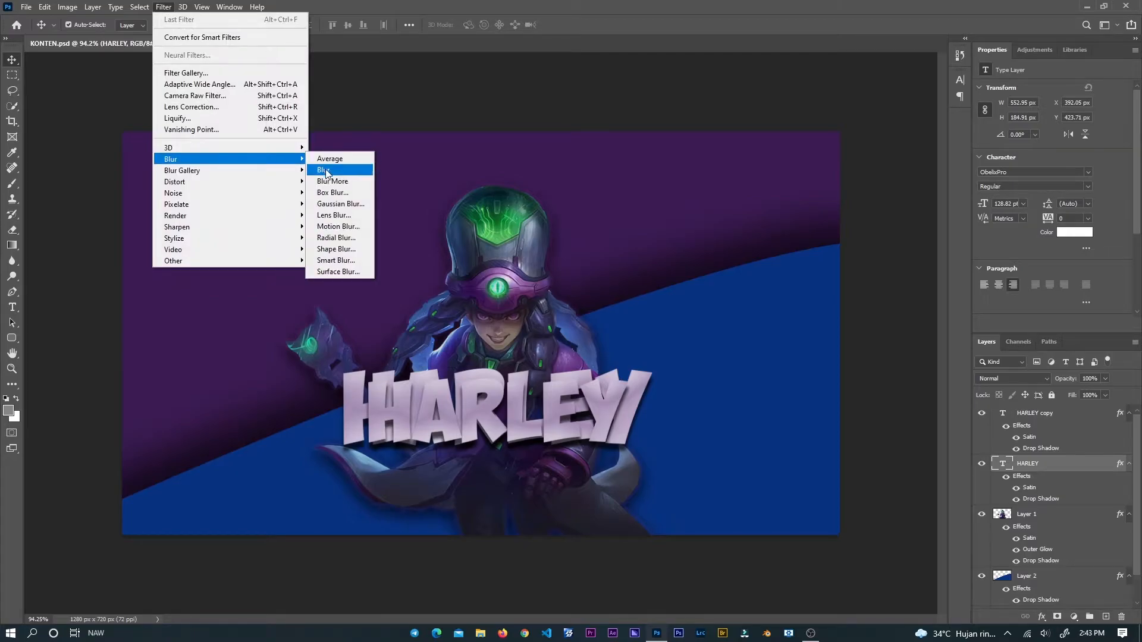
pyautogui.click(327, 171)
pyautogui.click(569, 237)
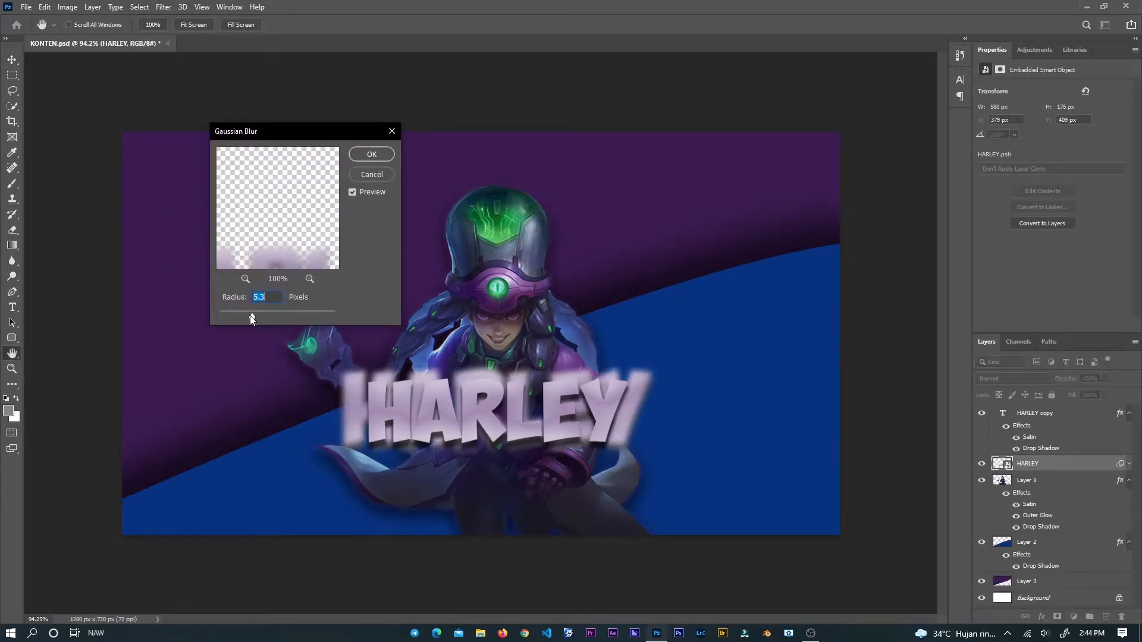
pyautogui.moveTo(228, 314)
pyautogui.mouseDown()
pyautogui.moveTo(276, 311)
pyautogui.moveTo(242, 314)
pyautogui.mouseUp()
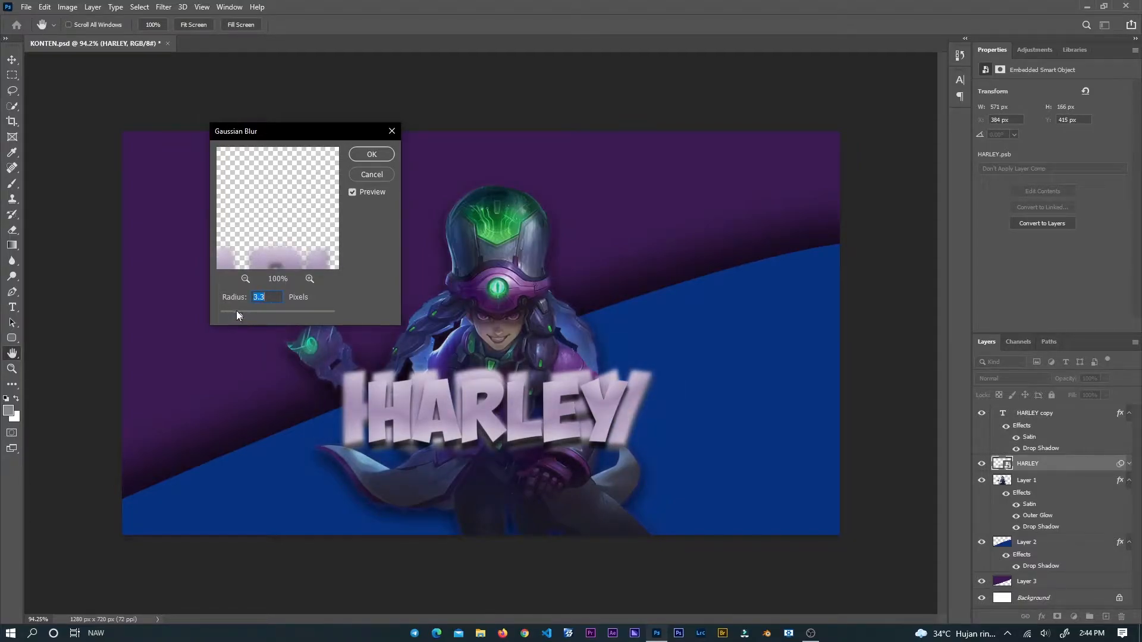
pyautogui.click(371, 154)
pyautogui.moveTo(346, 388)
pyautogui.mouseDown()
pyautogui.moveTo(344, 416)
pyautogui.moveTo(333, 402)
pyautogui.moveTo(344, 400)
pyautogui.mouseUp()
pyautogui.click(1048, 462)
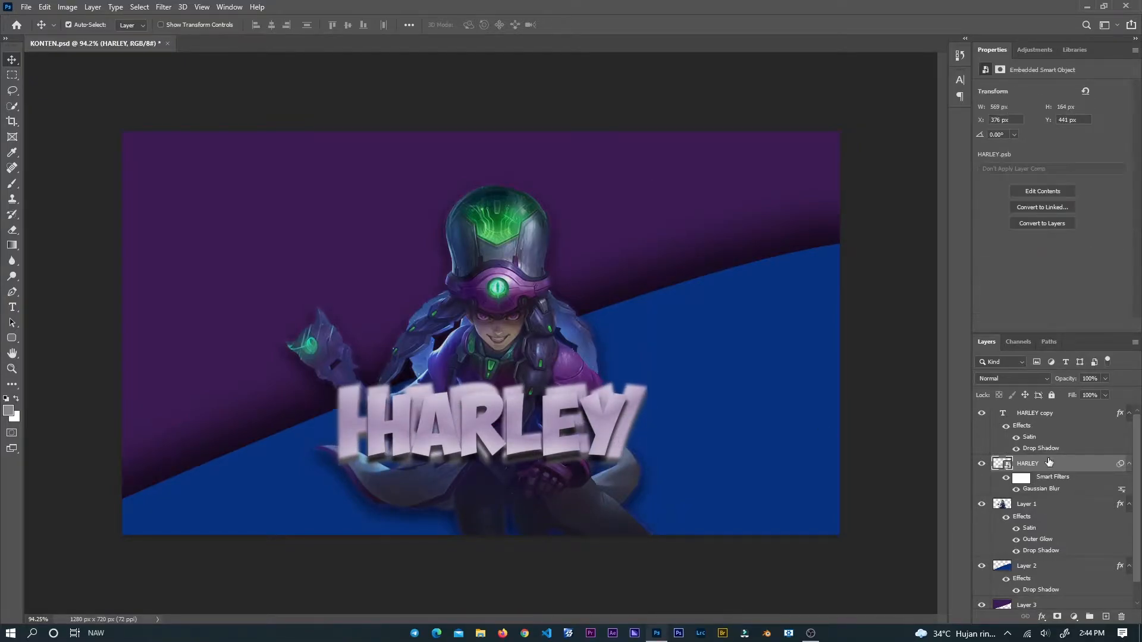
# Recolour the front HARLEY text's Satin to bright purple 882dc4 and reduce its distance to 1 px.
pyautogui.click(1036, 424)
pyautogui.click(1041, 617)
pyautogui.click(1058, 564)
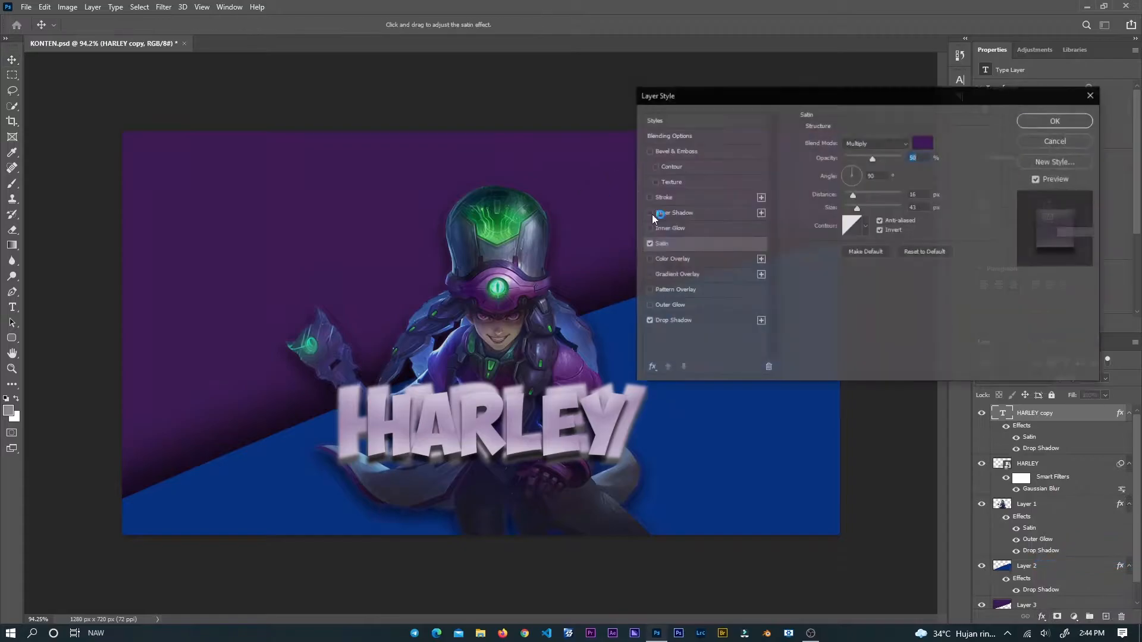
pyautogui.click(923, 142)
pyautogui.click(447, 568)
pyautogui.moveTo(543, 482)
pyautogui.mouseDown()
pyautogui.moveTo(536, 498)
pyautogui.moveTo(556, 484)
pyautogui.moveTo(563, 453)
pyautogui.mouseUp()
pyautogui.click(716, 412)
pyautogui.moveTo(852, 194); pyautogui.dragTo(837, 205)
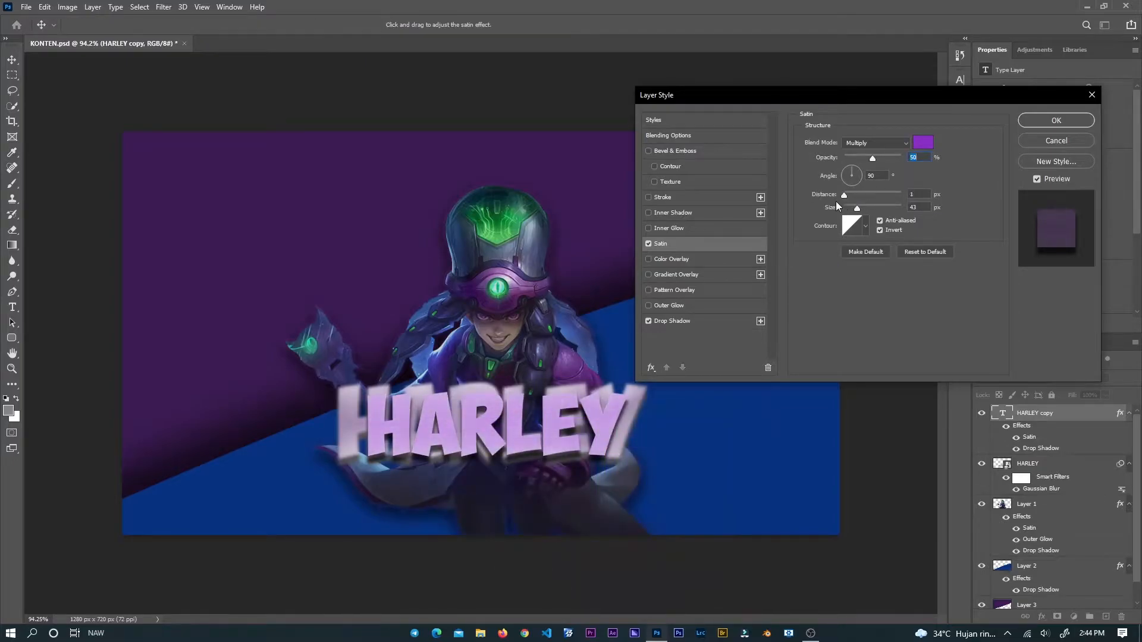
pyautogui.click(1056, 120)
# Give the blurred HARLEY layer a black Multiply Satin at 56% opacity and 177 px size, and move both texts slightly lower.
pyautogui.click(1035, 464)
pyautogui.click(1041, 617)
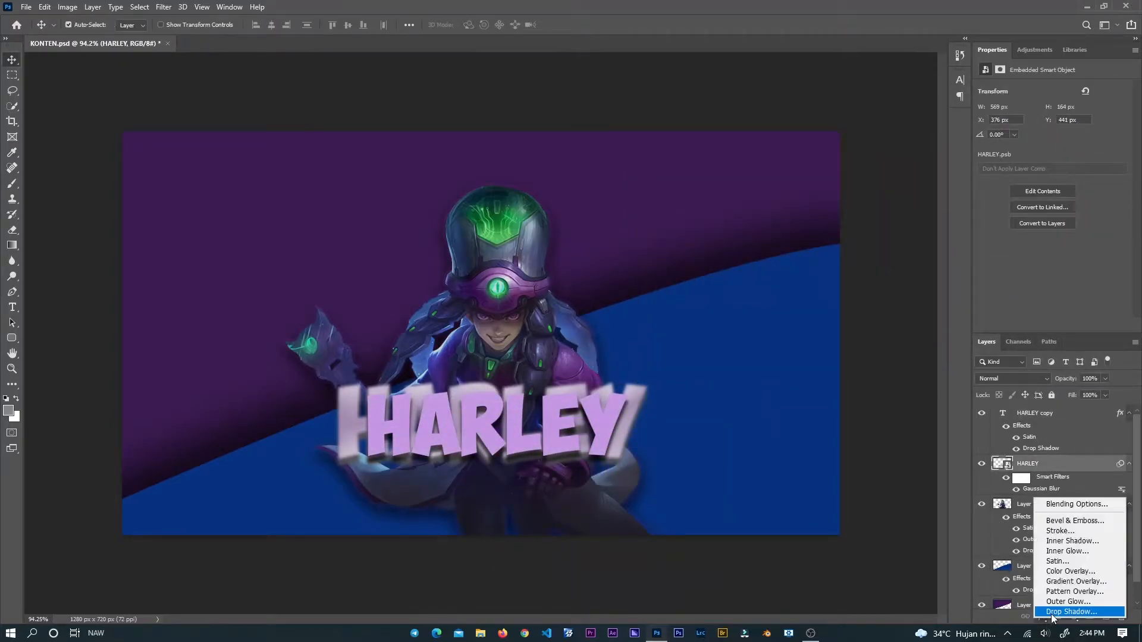
pyautogui.click(1058, 561)
pyautogui.click(923, 142)
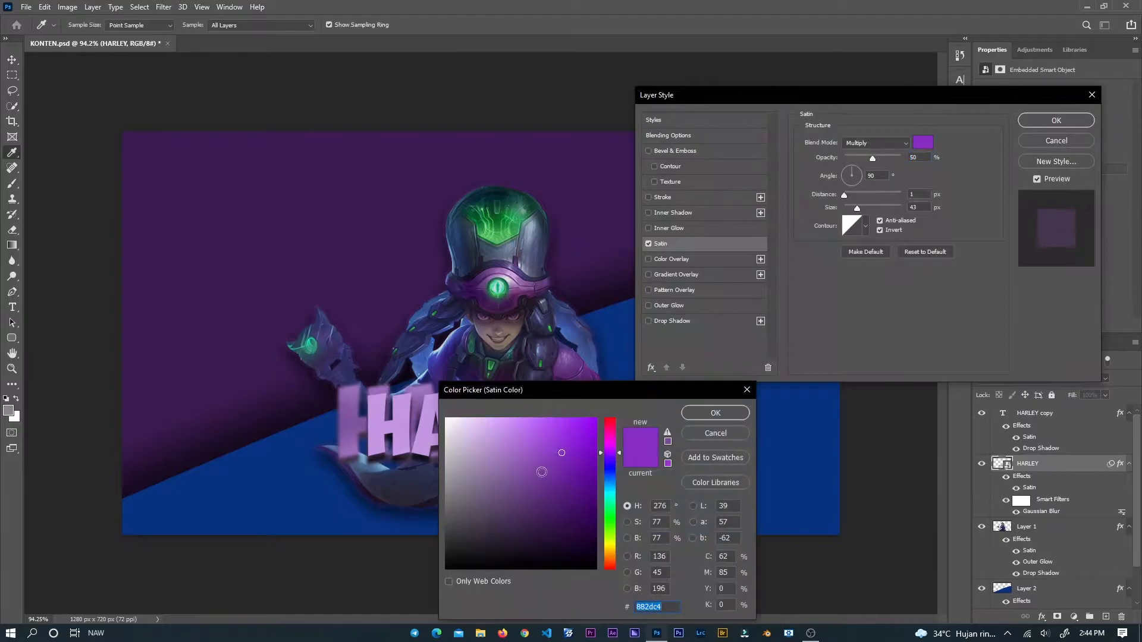
pyautogui.click(446, 568)
pyautogui.click(715, 413)
pyautogui.moveTo(860, 212); pyautogui.dragTo(887, 207)
pyautogui.moveTo(873, 157)
pyautogui.mouseDown()
pyautogui.moveTo(886, 159)
pyautogui.moveTo(877, 166)
pyautogui.mouseUp()
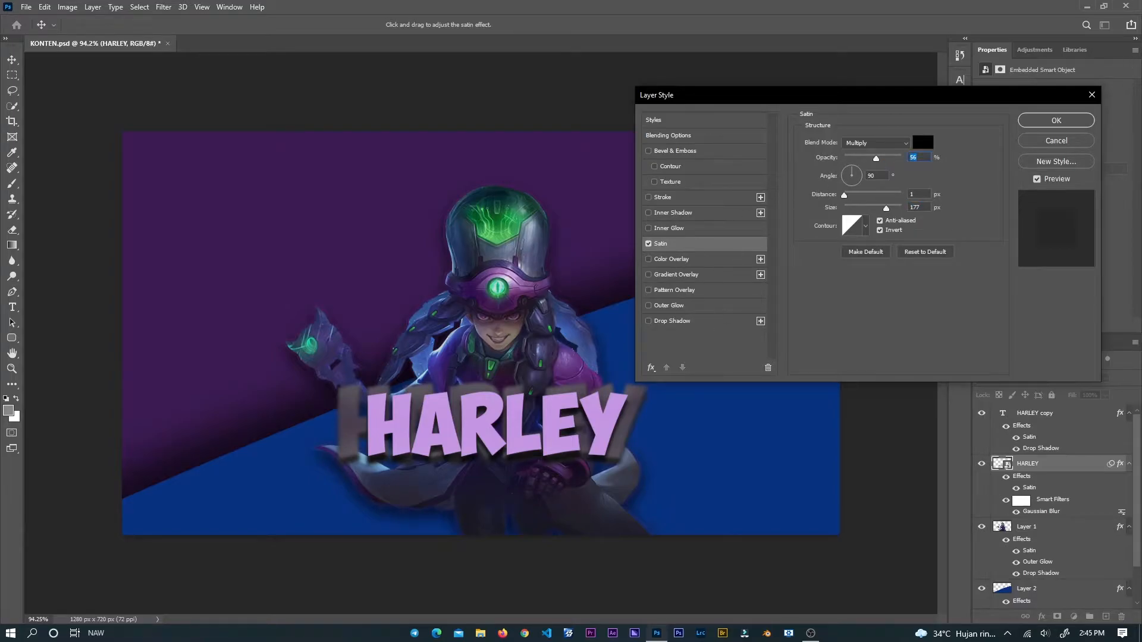
pyautogui.press('Return')
pyautogui.moveTo(515, 430); pyautogui.dragTo(515, 436)
pyautogui.moveTo(350, 418); pyautogui.dragTo(346, 429)
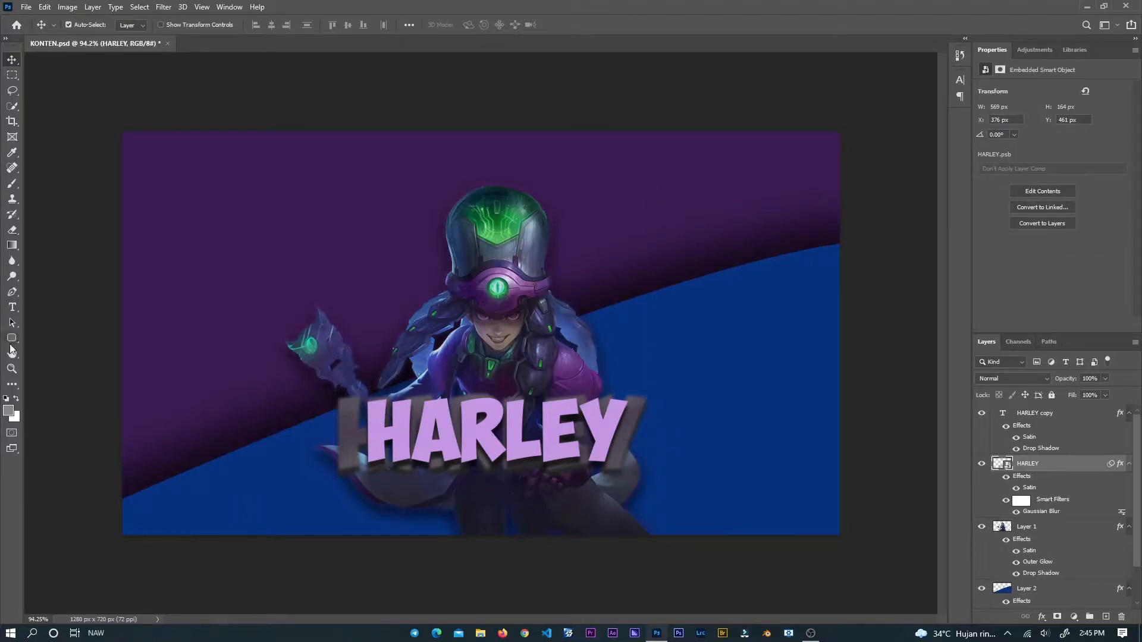
# Switch to Chrome and search Google for "harley quotes", refining the query to "harley ml quotes".
pyautogui.click(524, 637)
pyautogui.write('ha')
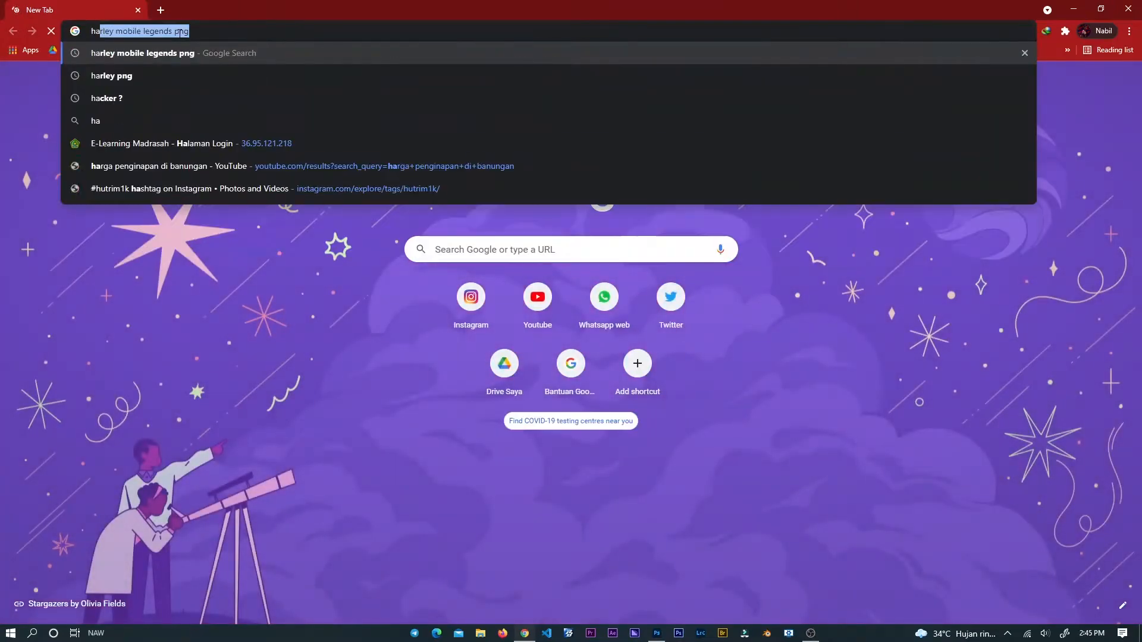
pyautogui.write('rley qu')
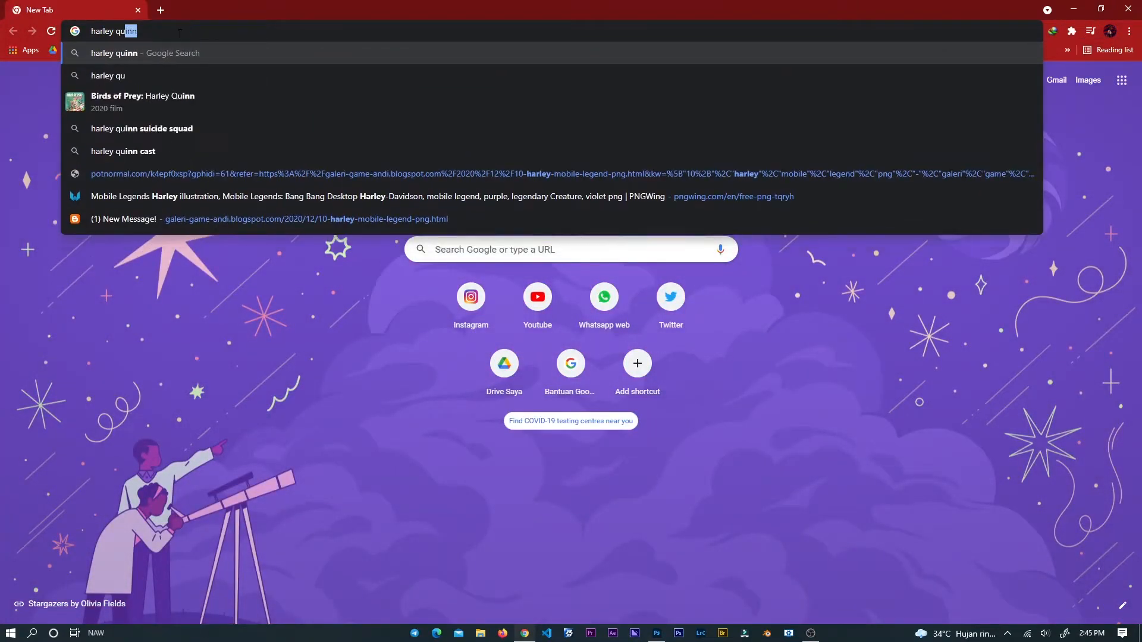
pyautogui.write('otes')
pyautogui.press('Return')
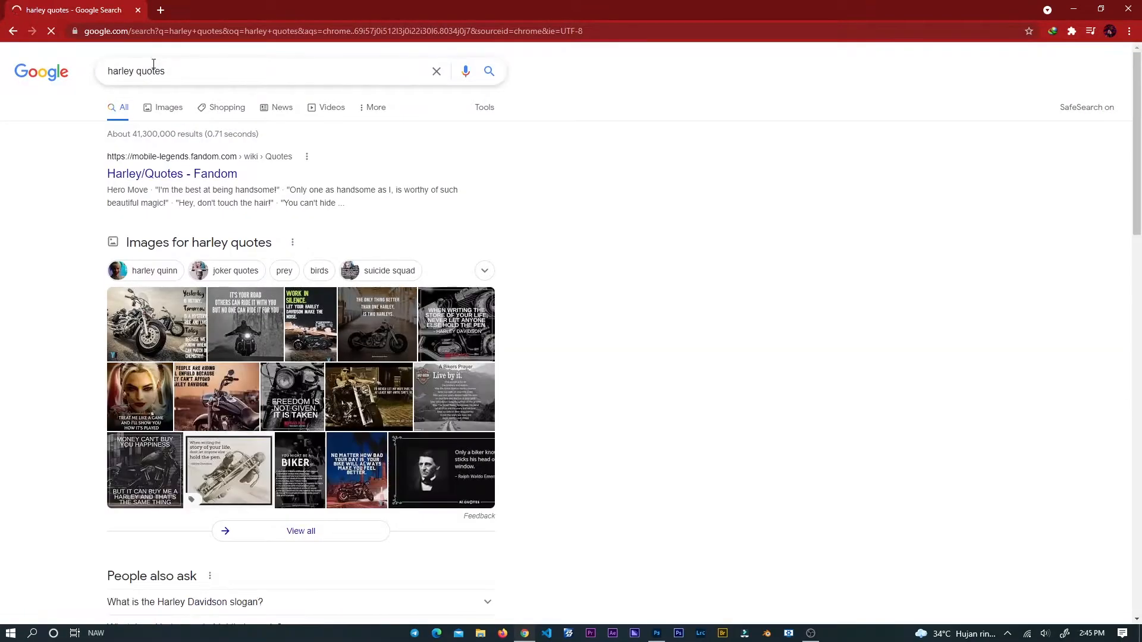
pyautogui.write('ml')
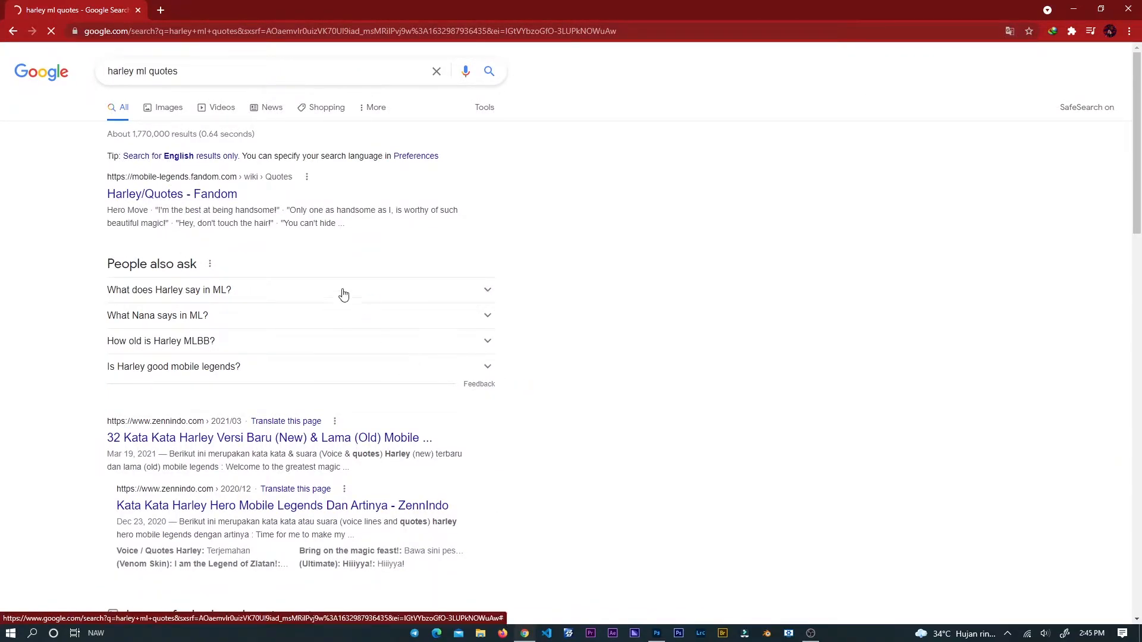
# Expand "What does Harley say in ML?" and select the quote "Only one as handsome as I, is worthy of such beautiful magic!".
pyautogui.click(446, 291)
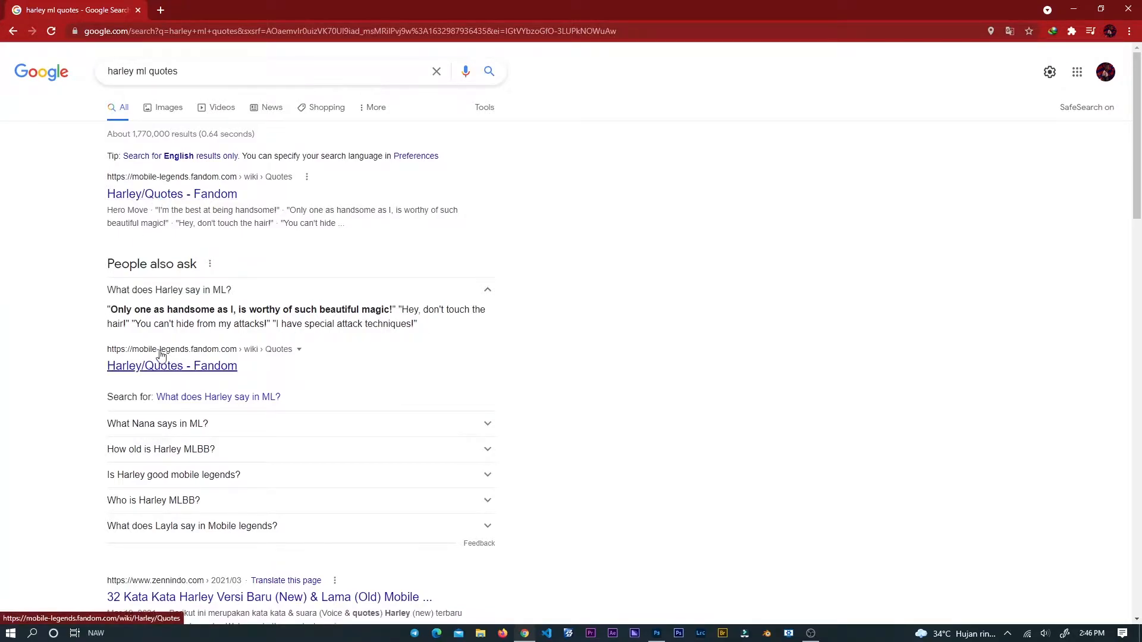
pyautogui.moveTo(108, 309); pyautogui.dragTo(400, 310)
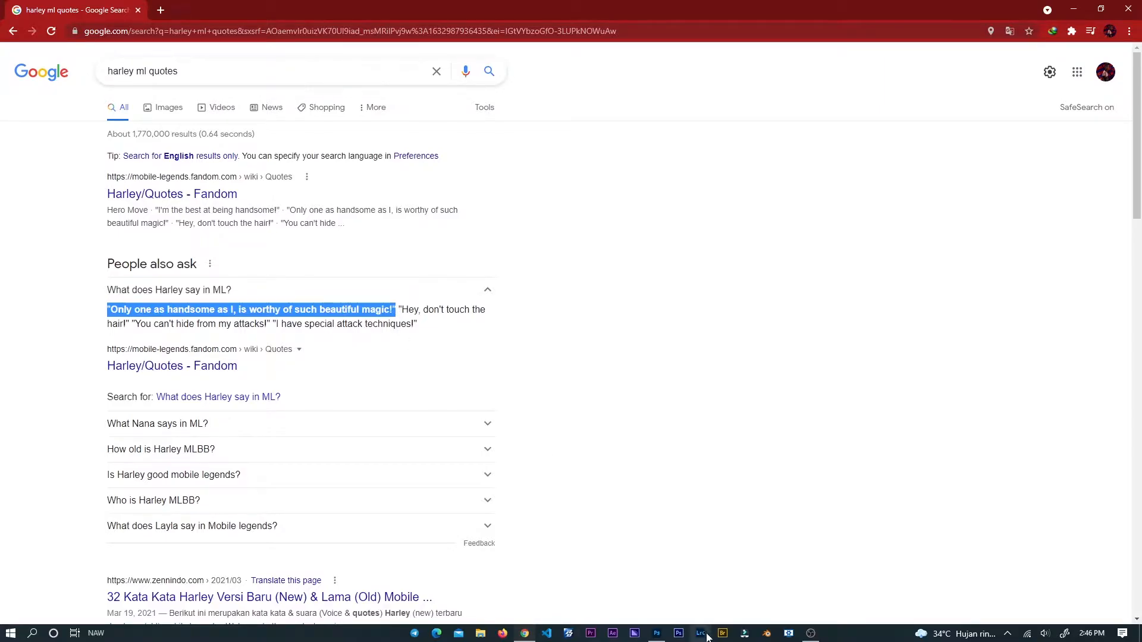
# Switch back to Photoshop and add the copied quote as a new text layer, deleting the exclamation mark after "magic".
pyautogui.click(657, 633)
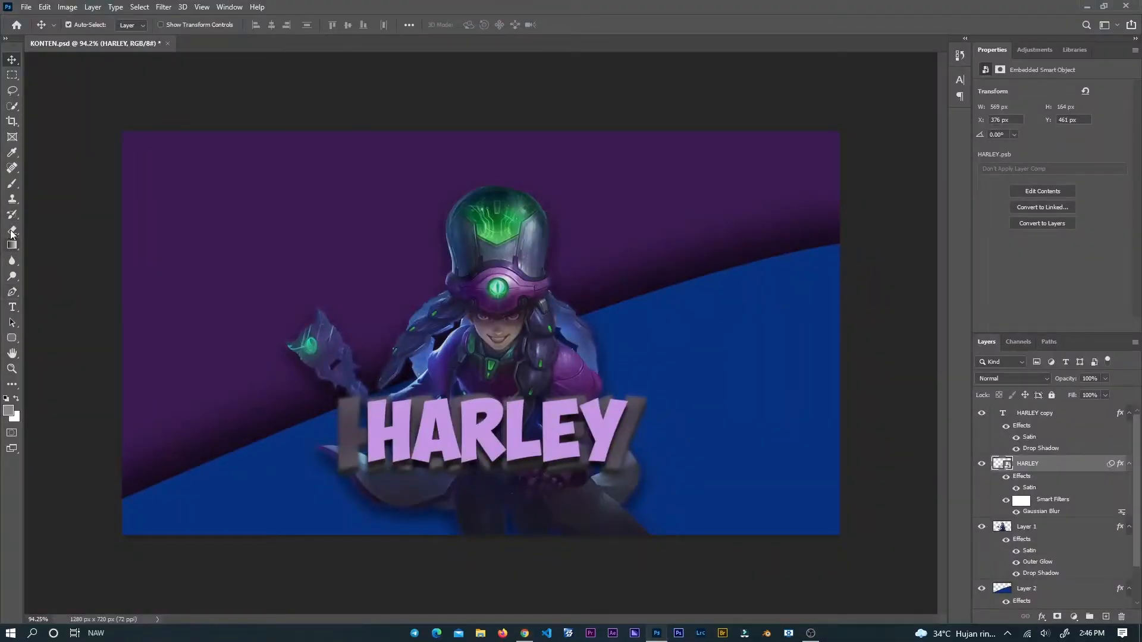
pyautogui.click(12, 307)
pyautogui.click(208, 325)
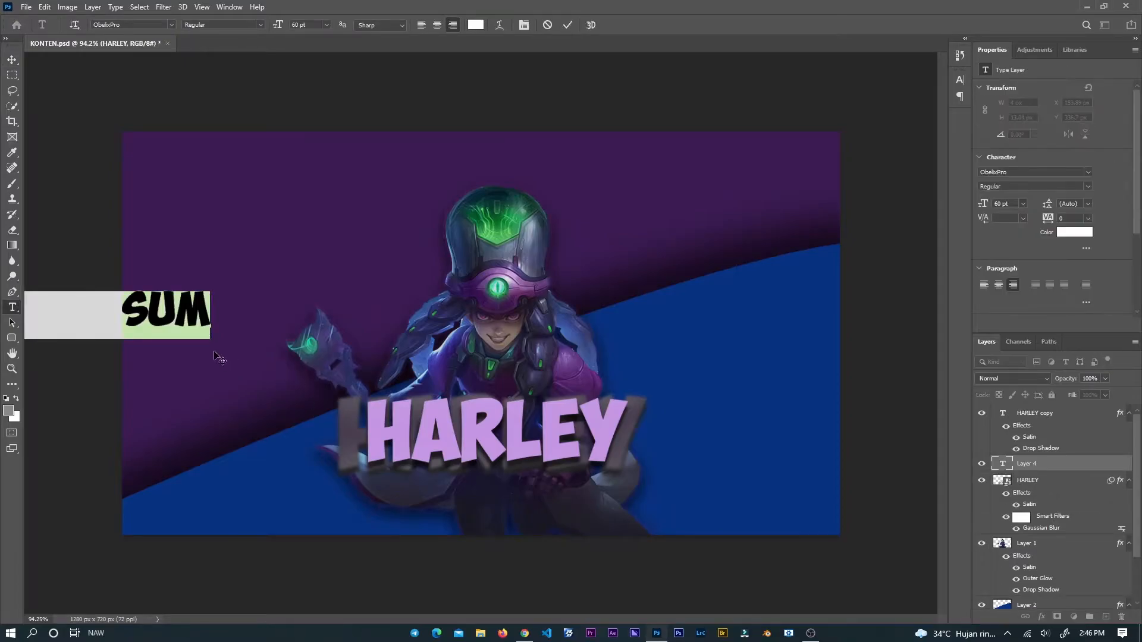
pyautogui.hotkey('ctrl', 'v')
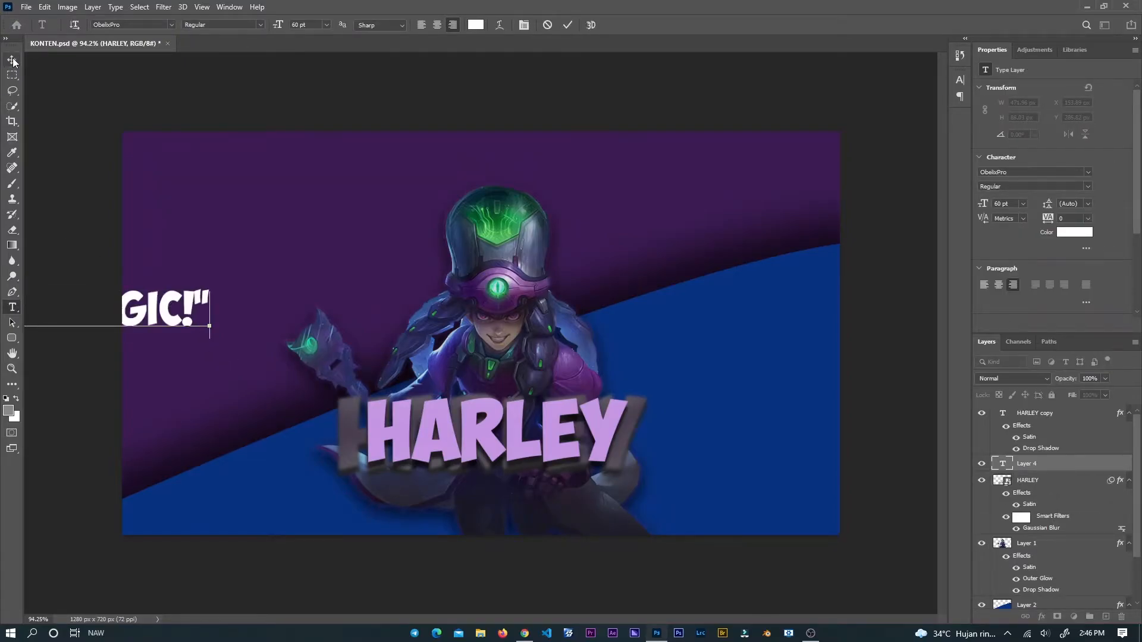
pyautogui.click(194, 315)
pyautogui.press('BackSpace')
# Bring the quote's layer above the other layers, scale it to about 31% and place it just above the HARLEY title.
pyautogui.click(12, 59)
pyautogui.moveTo(187, 315); pyautogui.dragTo(872, 333)
pyautogui.hotkey('ctrl', ']')
pyautogui.hotkey('ctrl', 't')
pyautogui.moveTo(65, 320); pyautogui.dragTo(390, 369)
pyautogui.moveTo(711, 344); pyautogui.dragTo(480, 369)
pyautogui.moveTo(661, 370); pyautogui.dragTo(582, 368)
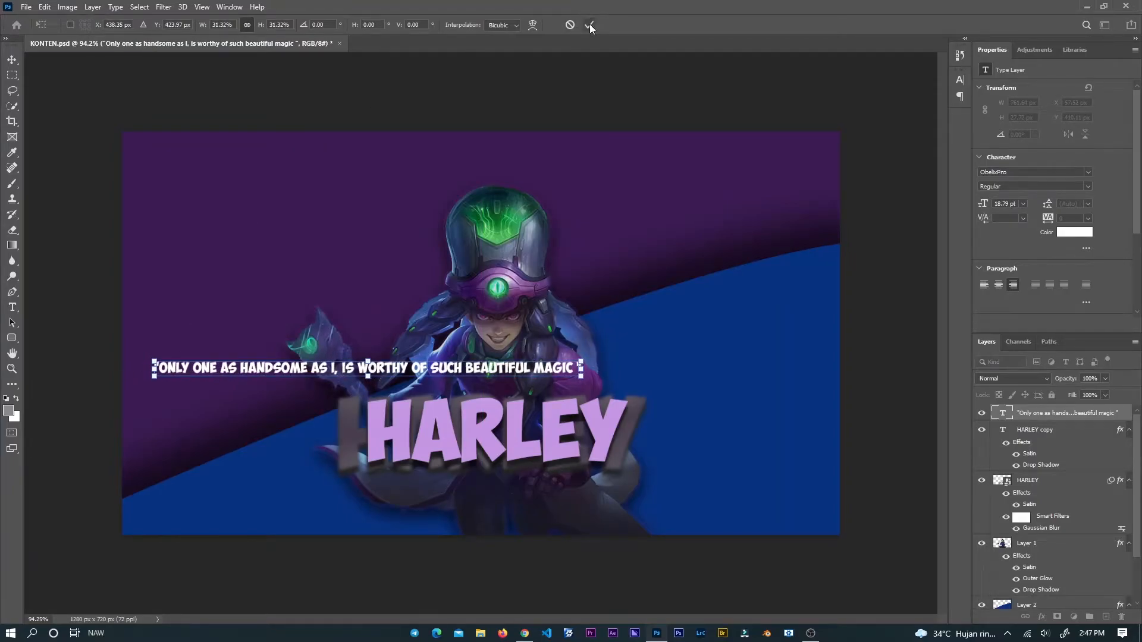
pyautogui.click(590, 24)
# Centre-align the quote and break it into two lines before "of such beautiful magic".
pyautogui.click(12, 306)
pyautogui.click(339, 370)
pyautogui.press('Return')
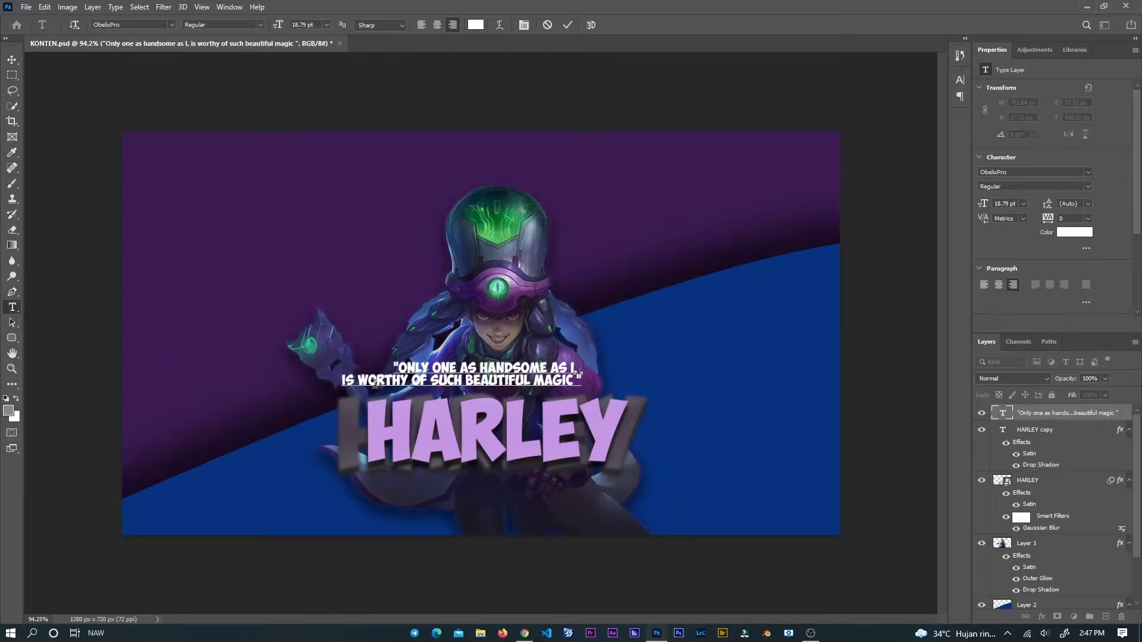
pyautogui.press('BackSpace')
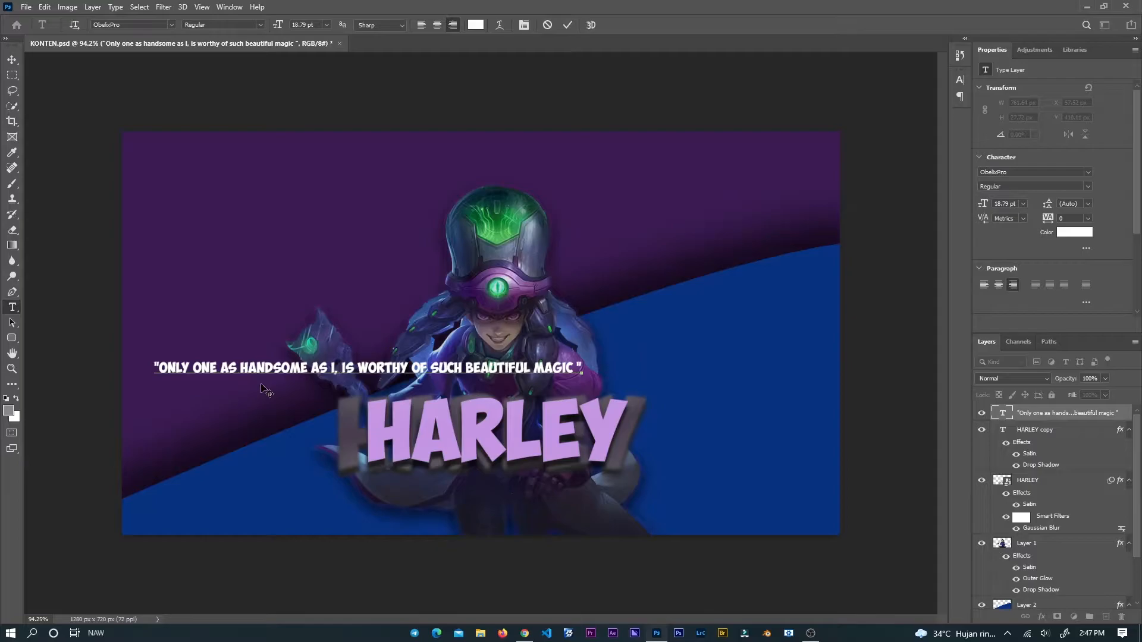
pyautogui.hotkey('ctrl', 'a')
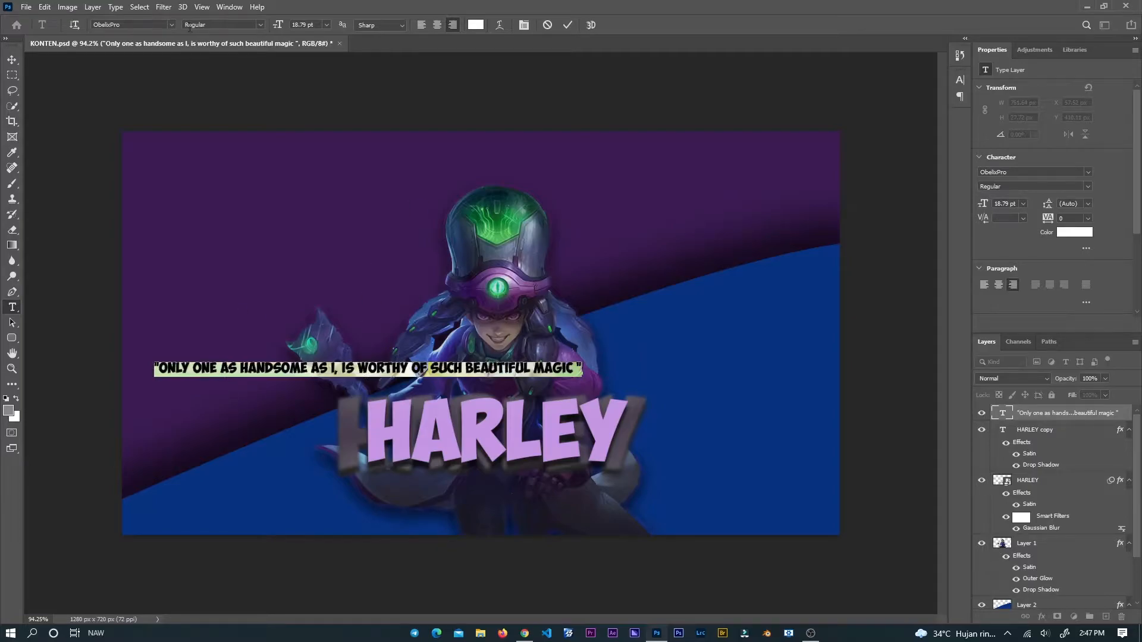
pyautogui.click(437, 27)
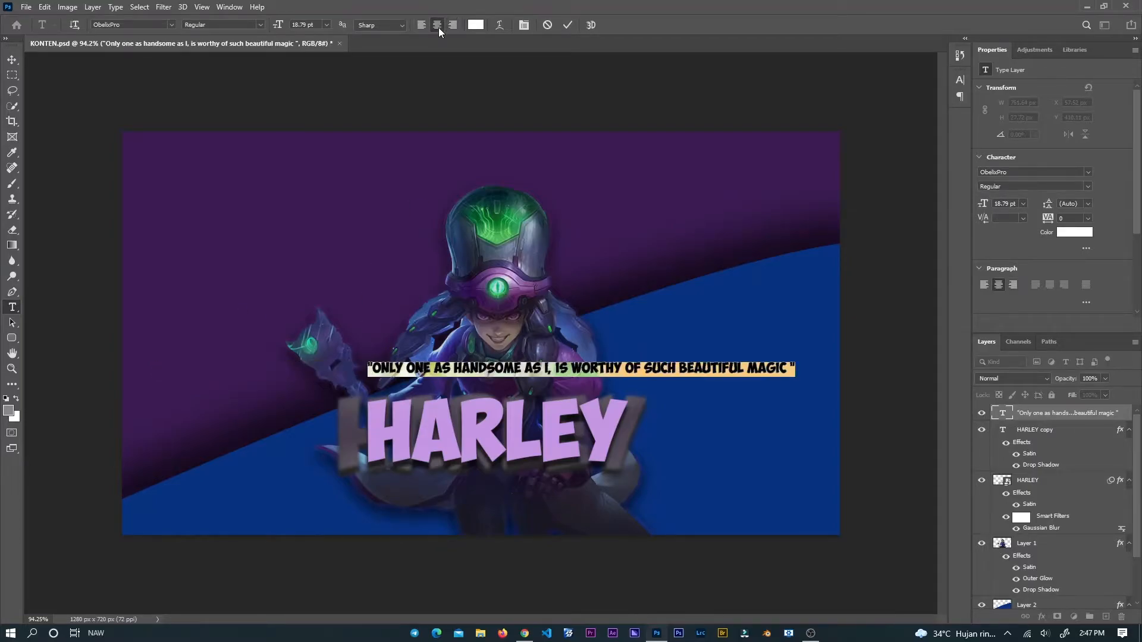
pyautogui.click(600, 373)
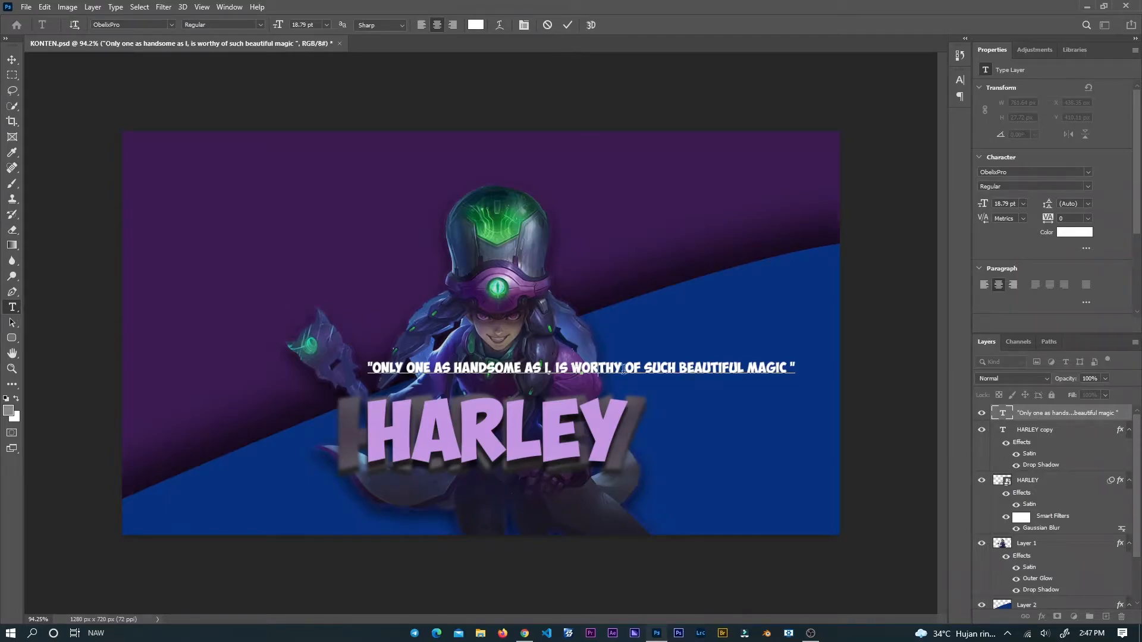
pyautogui.click(620, 369)
pyautogui.press('Return')
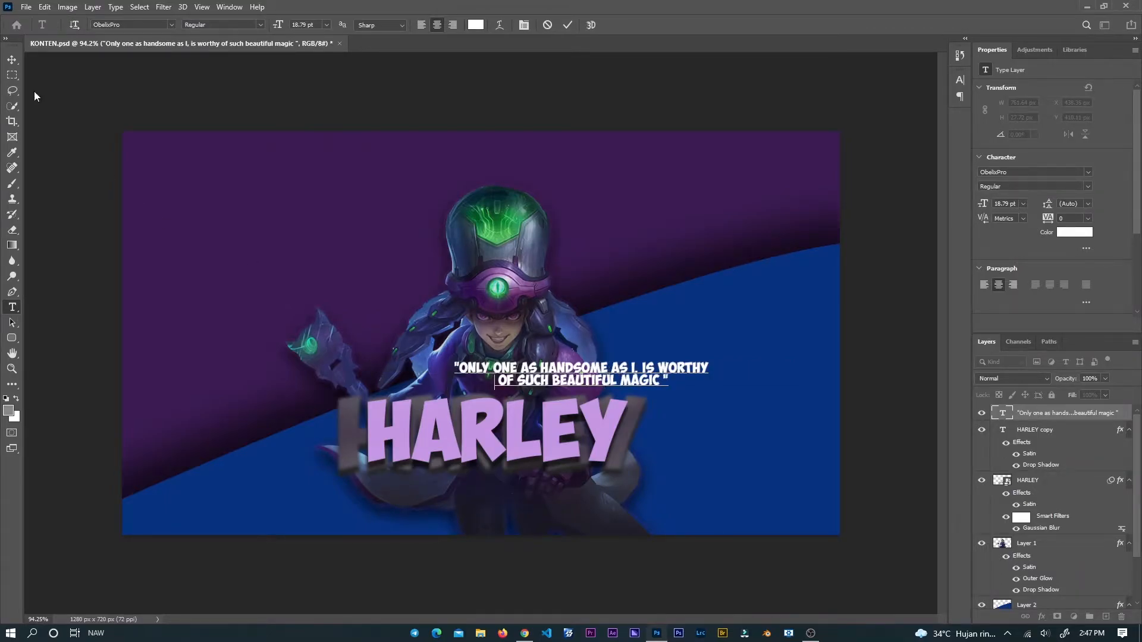
# Move the quote to the purple area left of the character, above the staff, and set its font to Book Antiqua.
pyautogui.click(10, 62)
pyautogui.moveTo(587, 372); pyautogui.dragTo(275, 230)
pyautogui.doubleClick(262, 237)
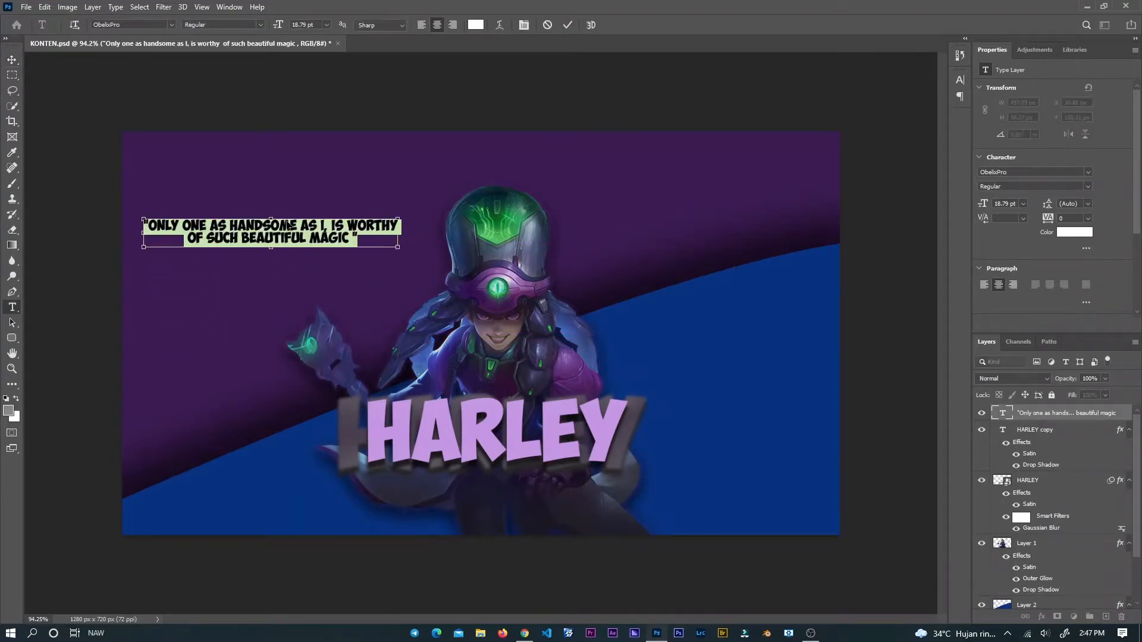
pyautogui.hotkey('ctrl', 'a')
pyautogui.click(172, 25)
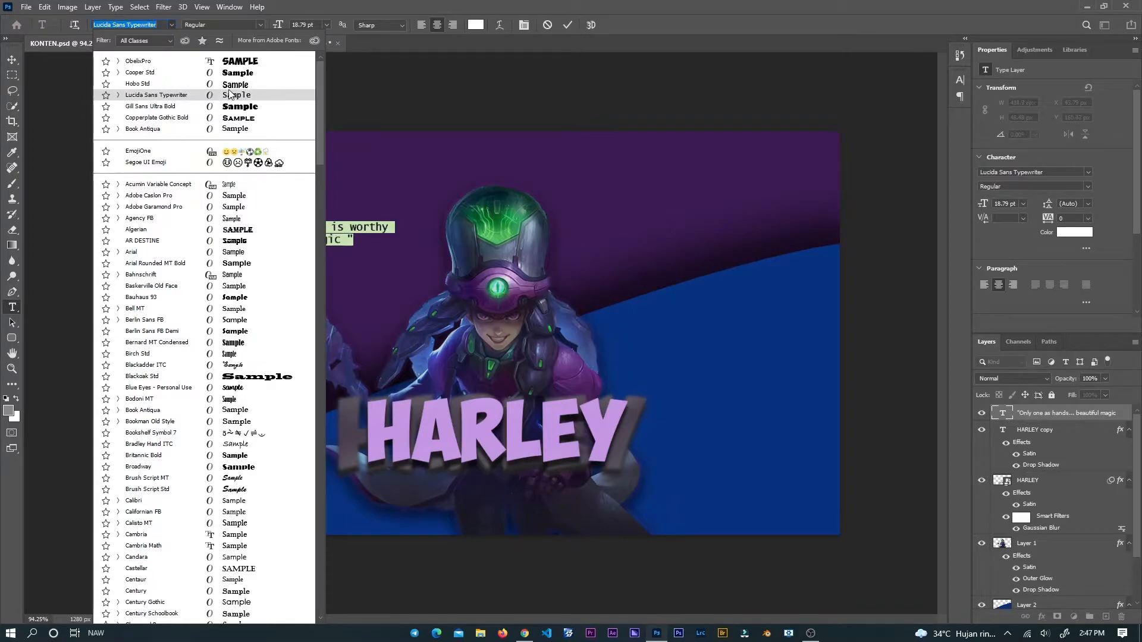
pyautogui.click(228, 96)
pyautogui.click(171, 25)
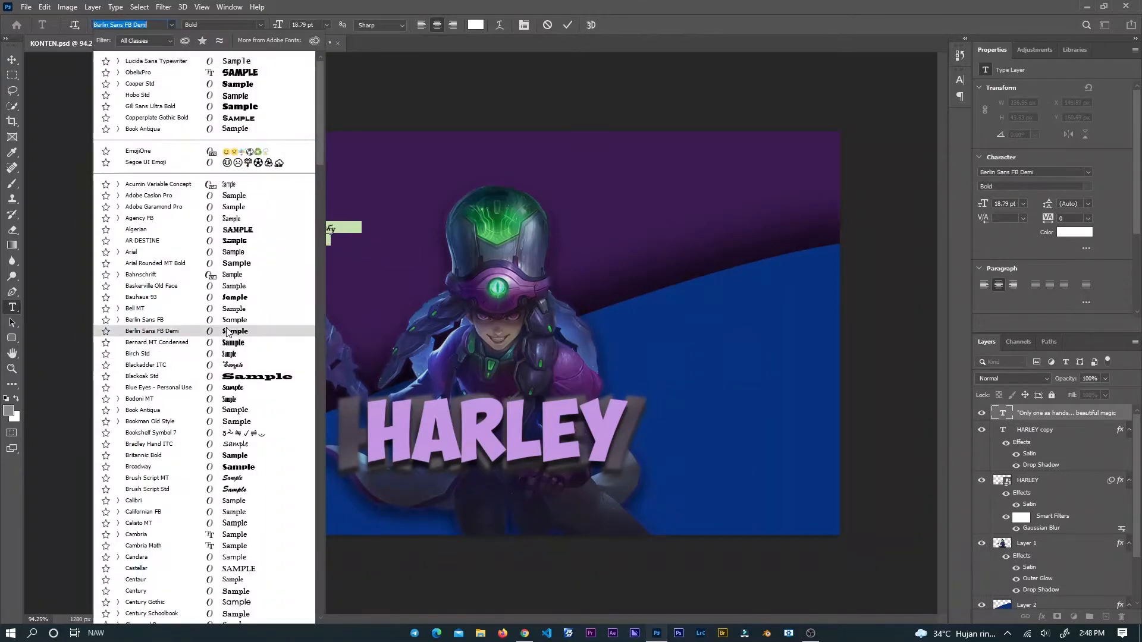
pyautogui.click(233, 410)
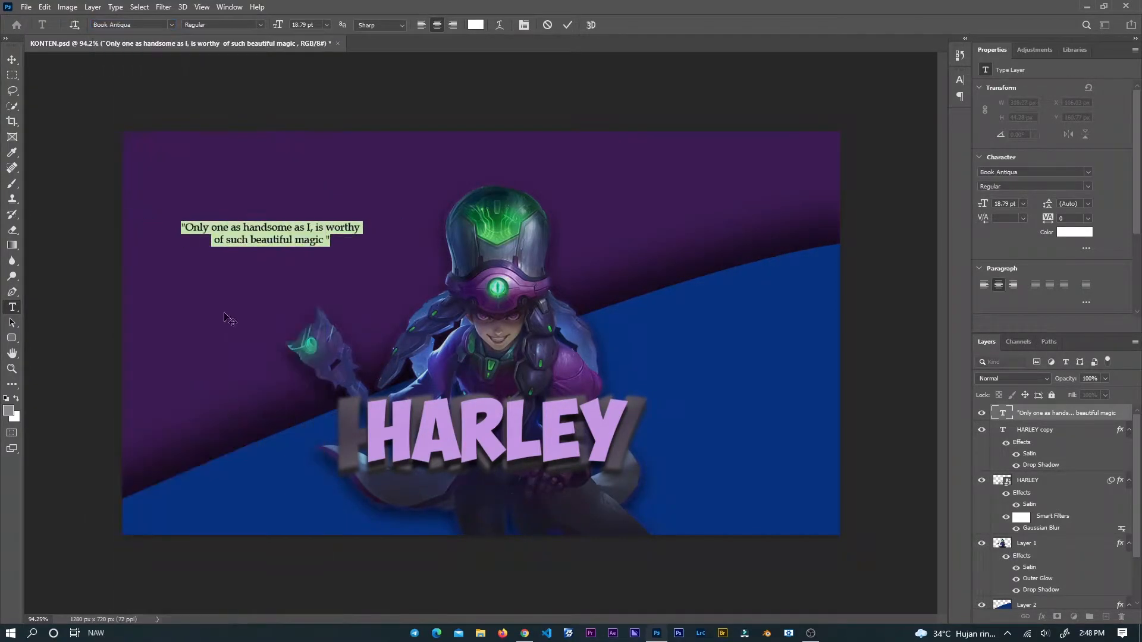
pyautogui.click(12, 61)
pyautogui.moveTo(262, 241); pyautogui.dragTo(230, 276)
# Draw a rounded rectangle about 327 x 52 px with 10 px corners around the quote.
pyautogui.click(366, 239)
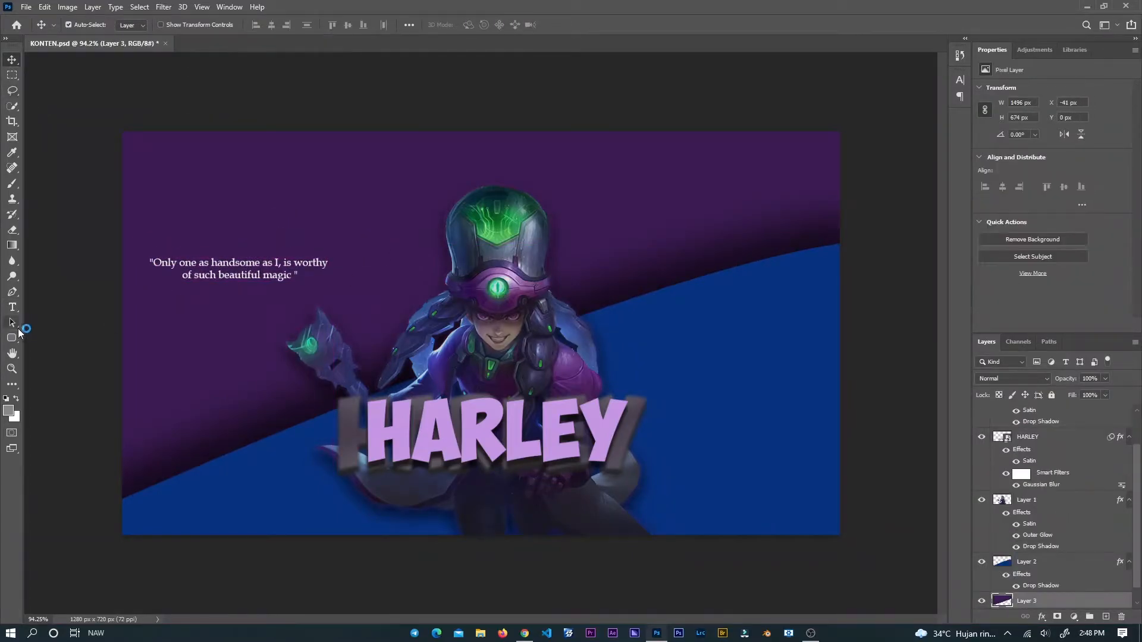
pyautogui.click(12, 336)
pyautogui.moveTo(147, 254)
pyautogui.mouseDown()
pyautogui.moveTo(356, 280)
pyautogui.moveTo(331, 284)
pyautogui.mouseUp()
pyautogui.rightClick(271, 268)
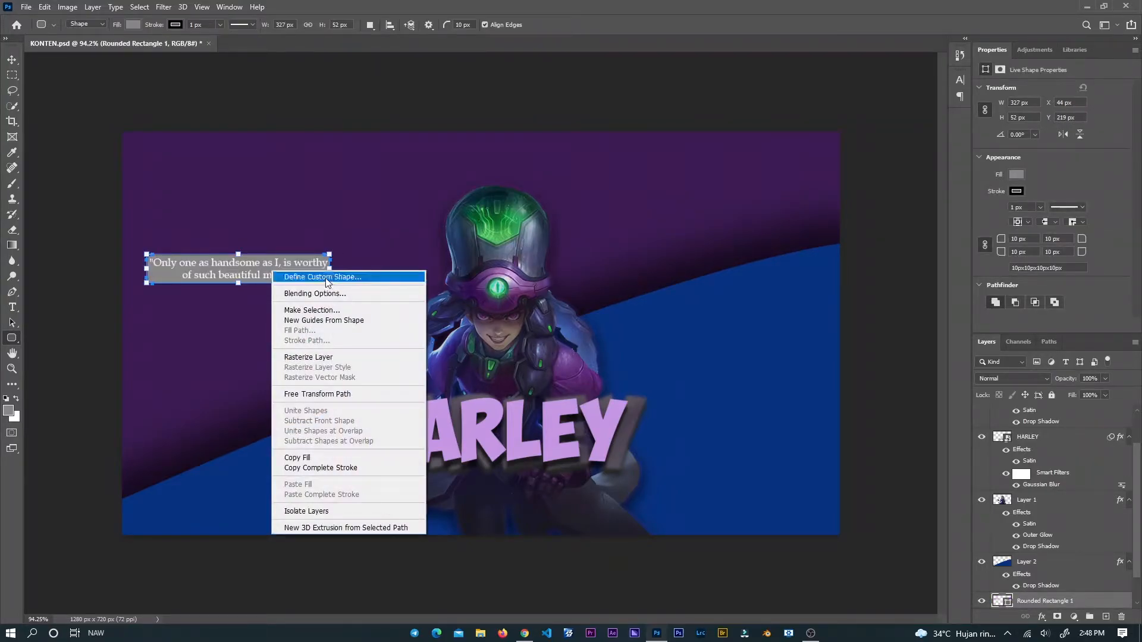
pyautogui.click(321, 275)
pyautogui.click(688, 199)
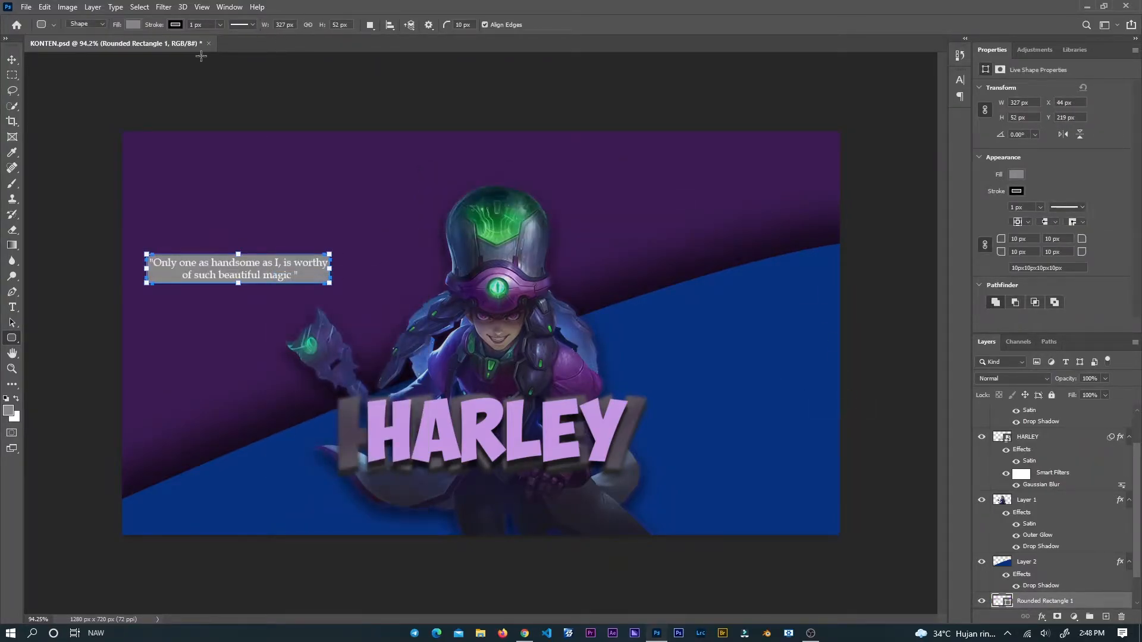
pyautogui.click(376, 263)
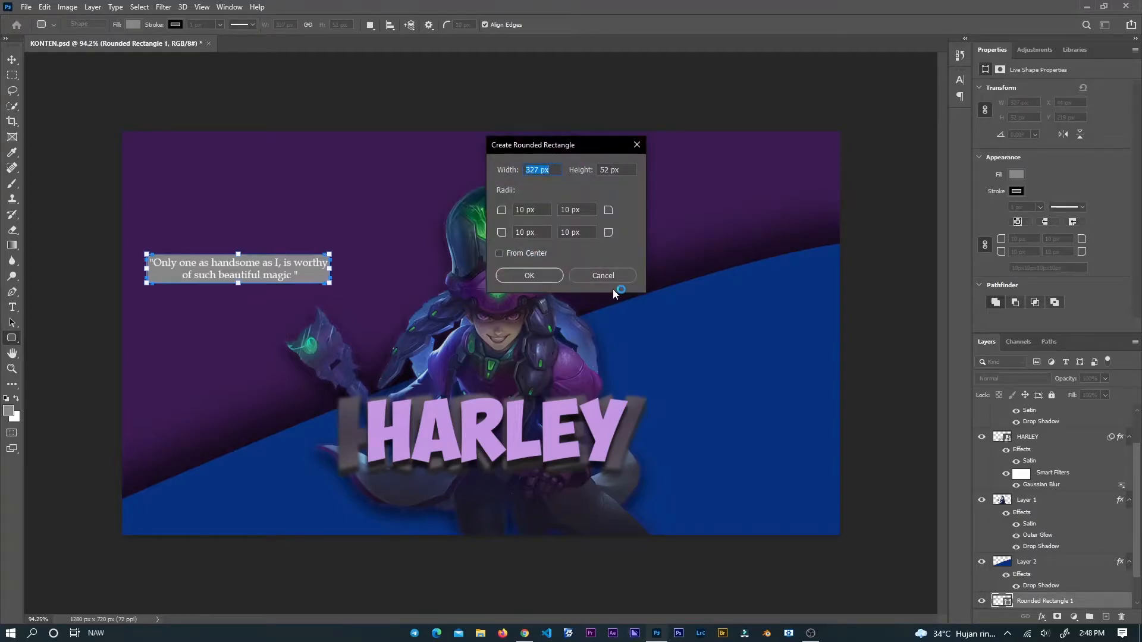
pyautogui.click(637, 144)
# Move the rounded rectangle's layer up the stack to sit directly below the quote's text layer.
pyautogui.moveTo(1065, 603); pyautogui.dragTo(990, 437)
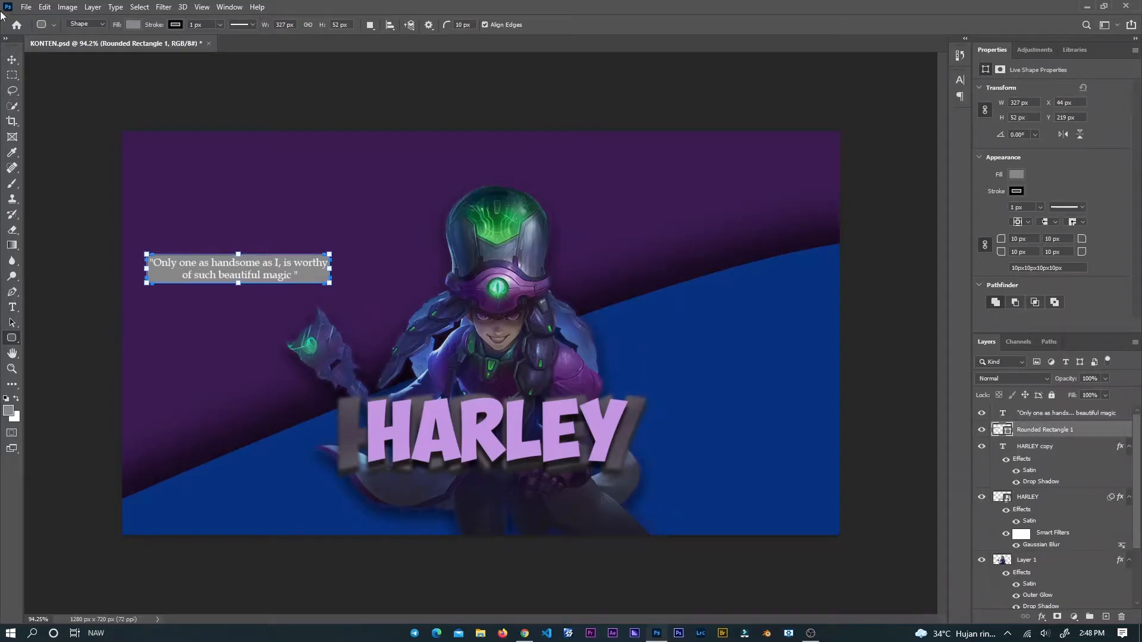
pyautogui.click(12, 60)
pyautogui.click(315, 276)
pyautogui.rightClick(315, 276)
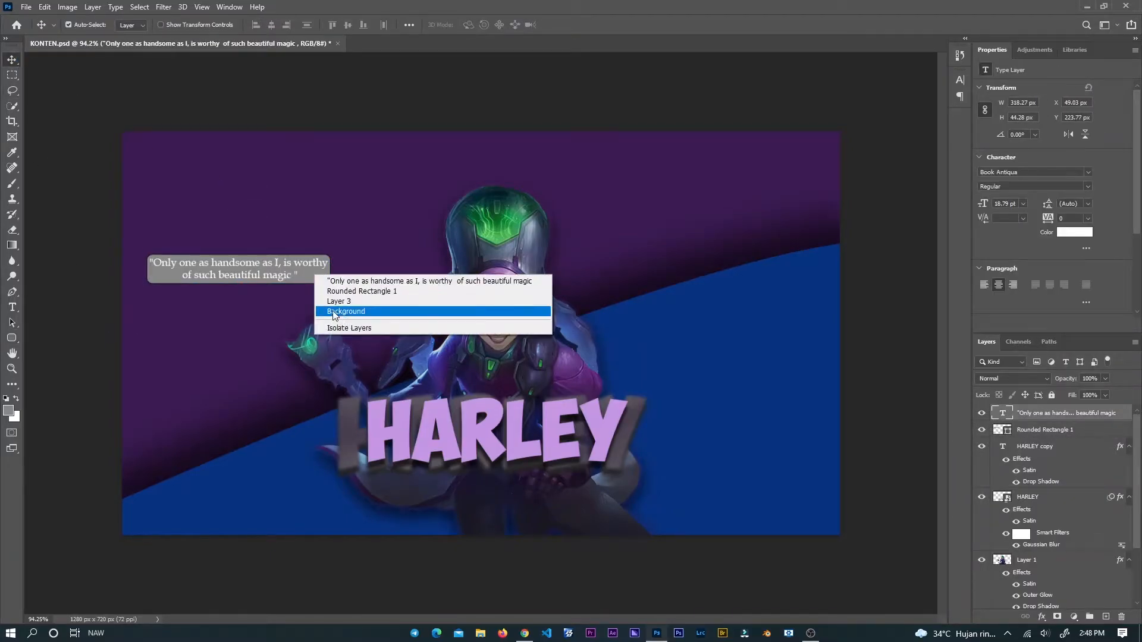
# Change the fill of the rounded rectangle behind the quote to purple.
pyautogui.click(1050, 425)
pyautogui.click(1047, 430)
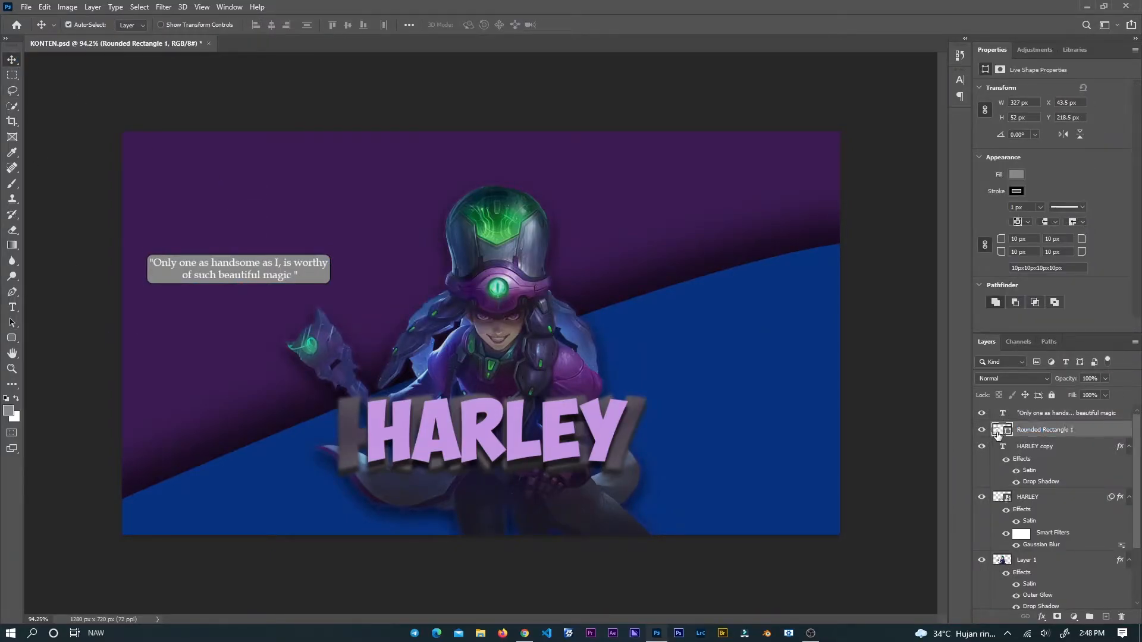
pyautogui.doubleClick(998, 435)
pyautogui.moveTo(545, 430); pyautogui.dragTo(518, 498)
pyautogui.click(707, 413)
# Convert the rounded rectangle to a smart object and apply a Gaussian Blur with a 1.6 px radius.
pyautogui.click(163, 7)
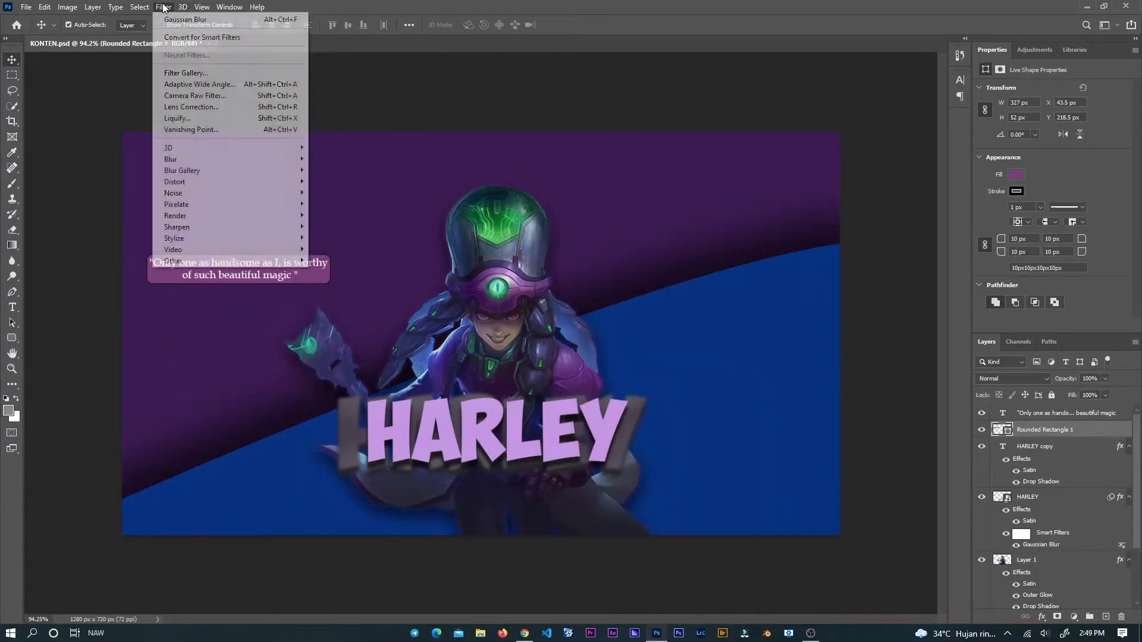
pyautogui.moveTo(208, 158)
pyautogui.click(324, 203)
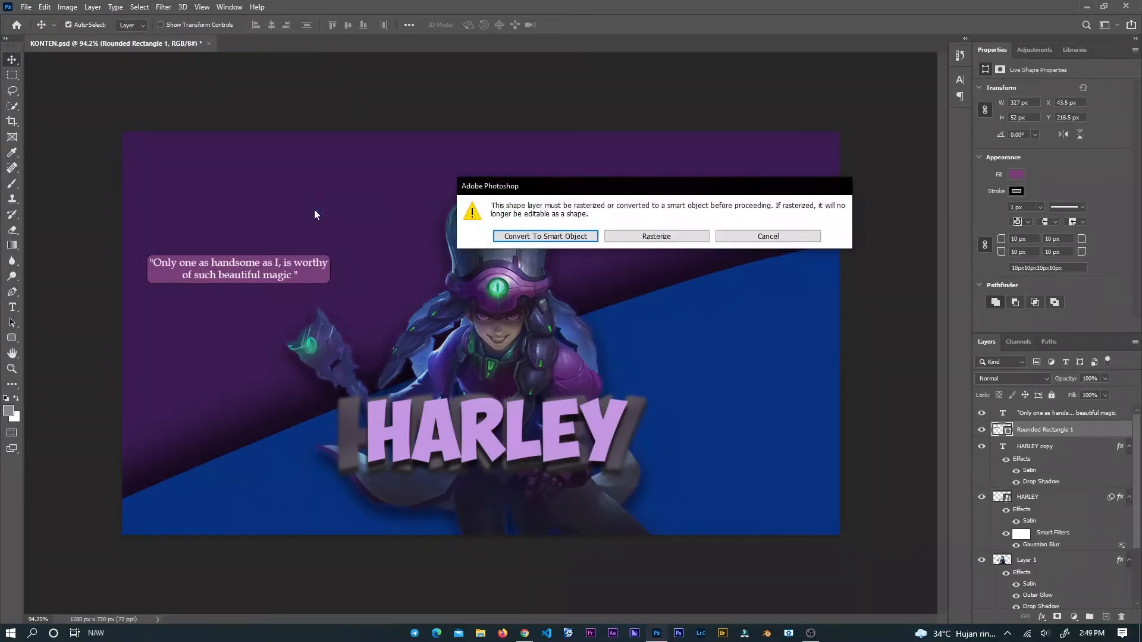
pyautogui.click(581, 236)
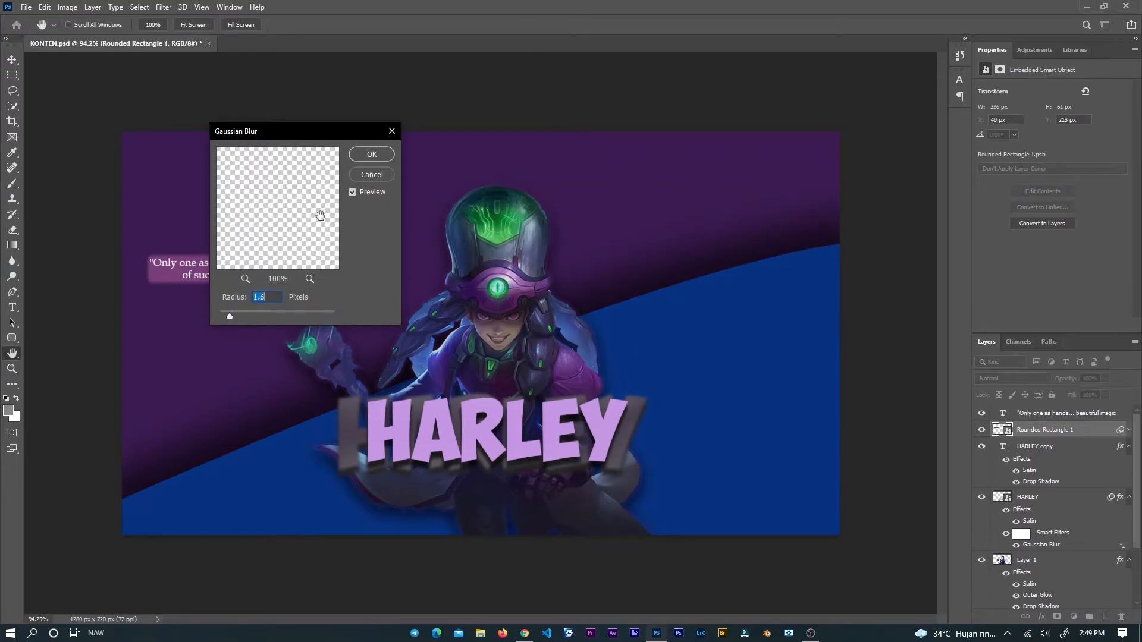
pyautogui.click(385, 155)
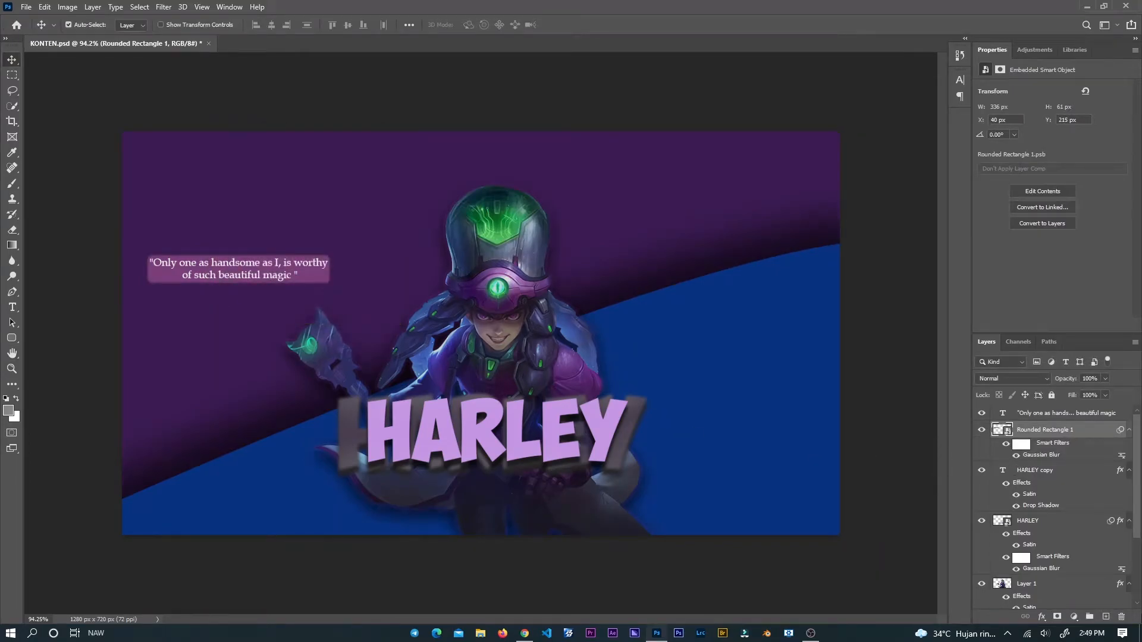
# Give the rounded rectangle a Multiply Drop Shadow with 22% opacity, 1 px distance and 43 px size.
pyautogui.click(1046, 620)
pyautogui.click(1064, 618)
pyautogui.moveTo(886, 158); pyautogui.dragTo(846, 196)
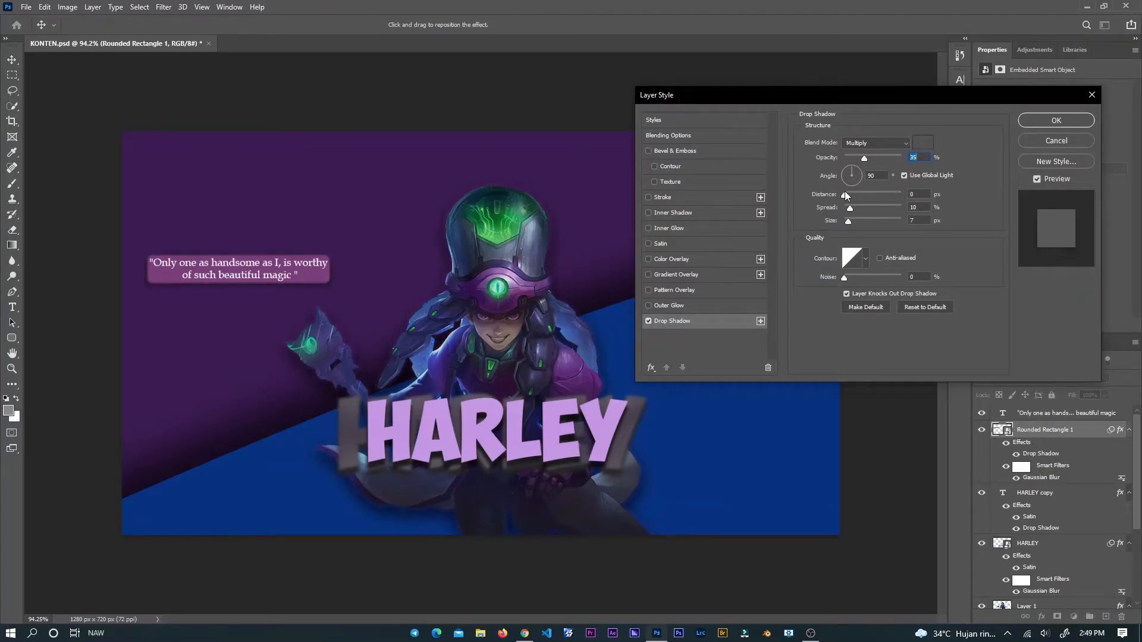
pyautogui.moveTo(864, 158); pyautogui.dragTo(877, 160)
pyautogui.moveTo(856, 219); pyautogui.dragTo(853, 220)
pyautogui.moveTo(887, 158); pyautogui.dragTo(885, 159)
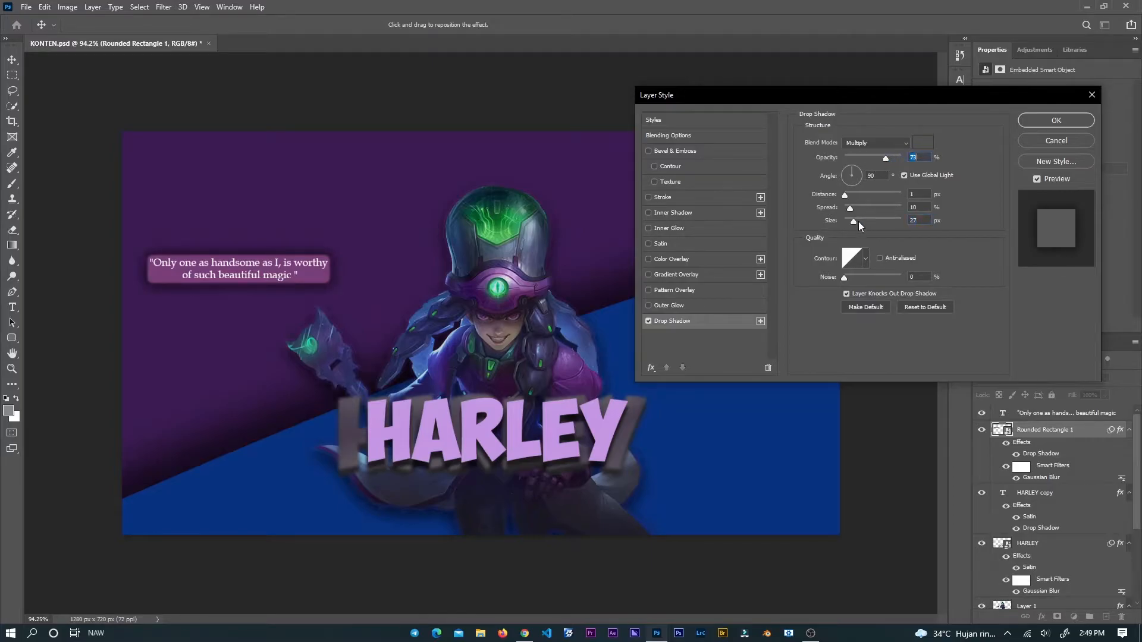
pyautogui.moveTo(854, 220); pyautogui.dragTo(858, 220)
pyautogui.moveTo(858, 163); pyautogui.dragTo(855, 162)
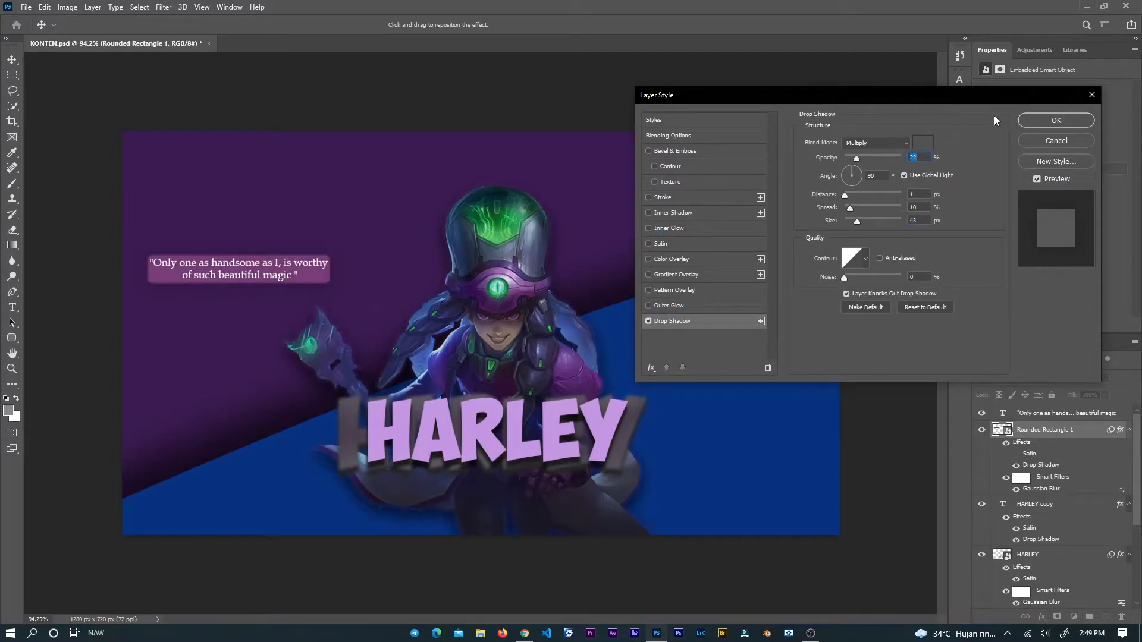
pyautogui.click(1047, 120)
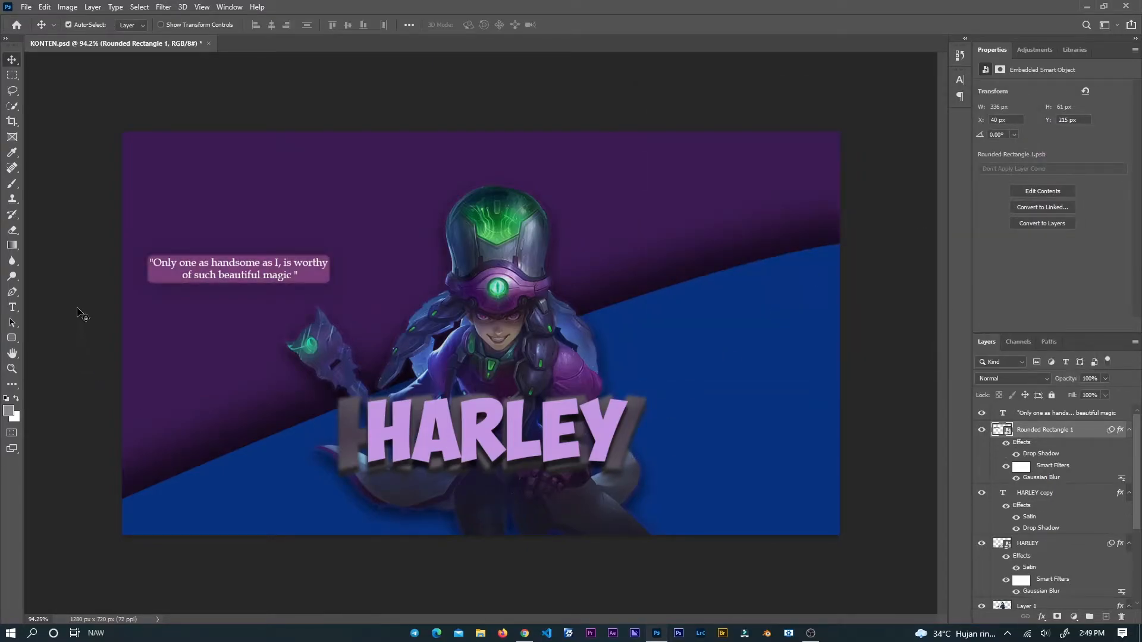
pyautogui.doubleClick(281, 268)
pyautogui.press('BackSpace')
pyautogui.write('i')
pyautogui.press('BackSpace')
pyautogui.write('I')
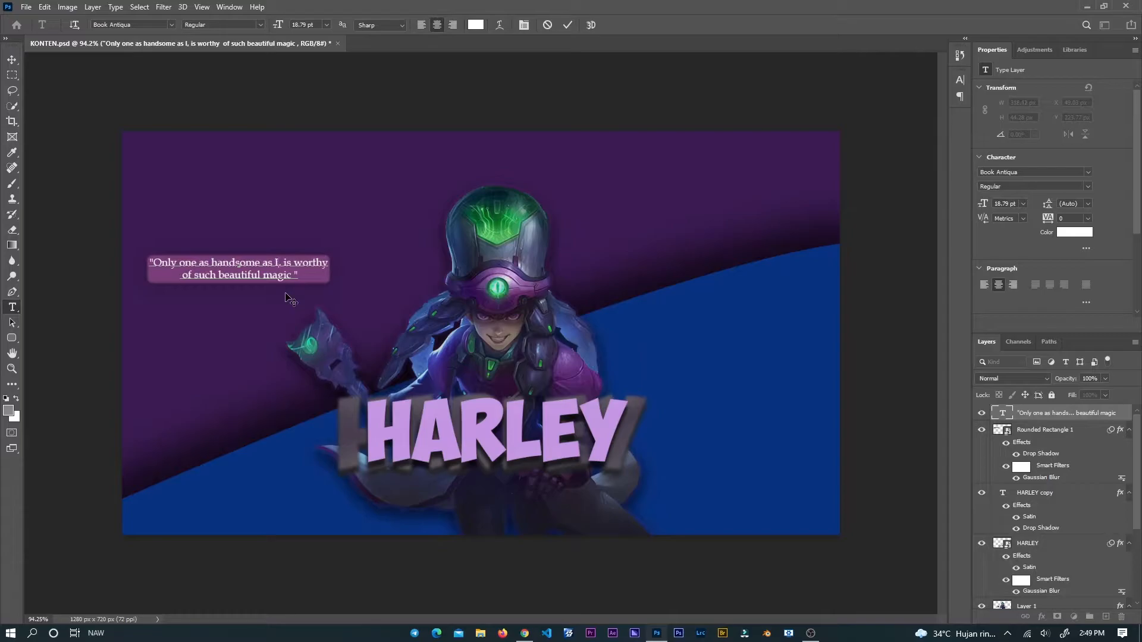
pyautogui.press('Return')
pyautogui.press('BackSpace')
# Send the blurred HARLEY layer behind the character and place it over the blue area to the character's right.
pyautogui.click(12, 59)
pyautogui.moveTo(345, 455); pyautogui.dragTo(178, 475)
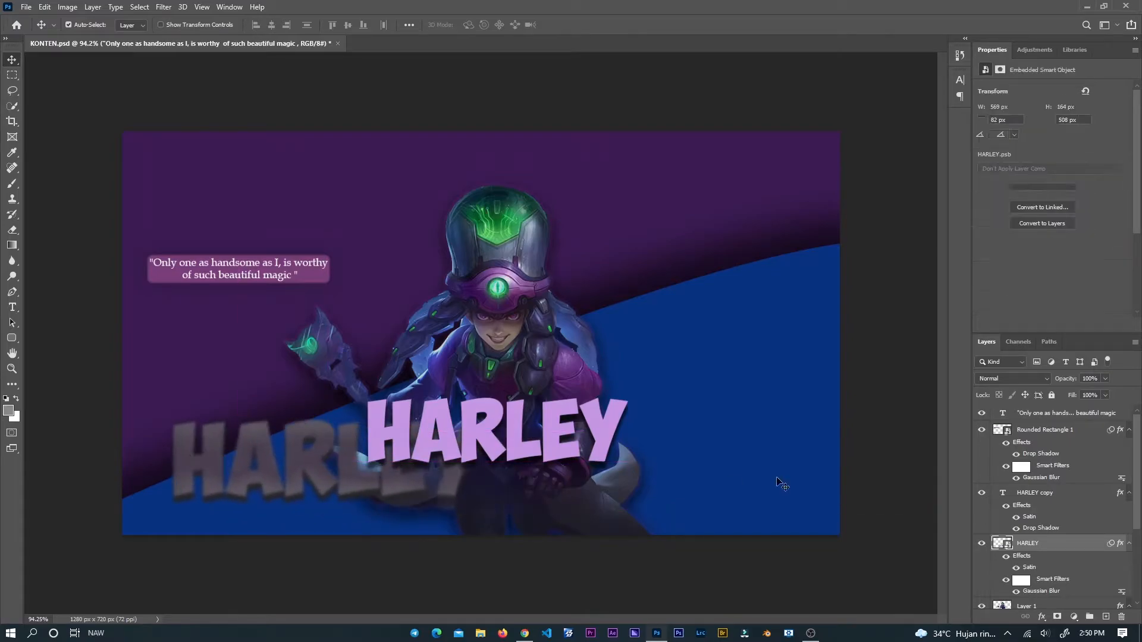
pyautogui.hotkey('ctrl', '[')
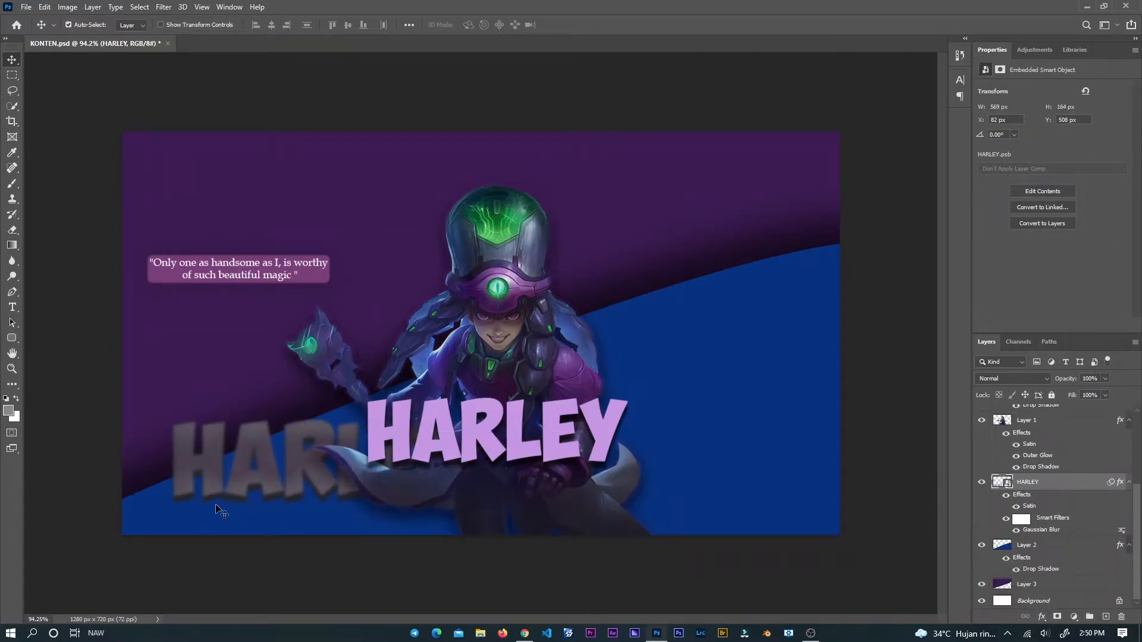
pyautogui.moveTo(238, 453); pyautogui.dragTo(652, 364)
pyautogui.moveTo(725, 360)
pyautogui.mouseDown()
pyautogui.moveTo(711, 362)
pyautogui.moveTo(722, 362)
pyautogui.mouseUp()
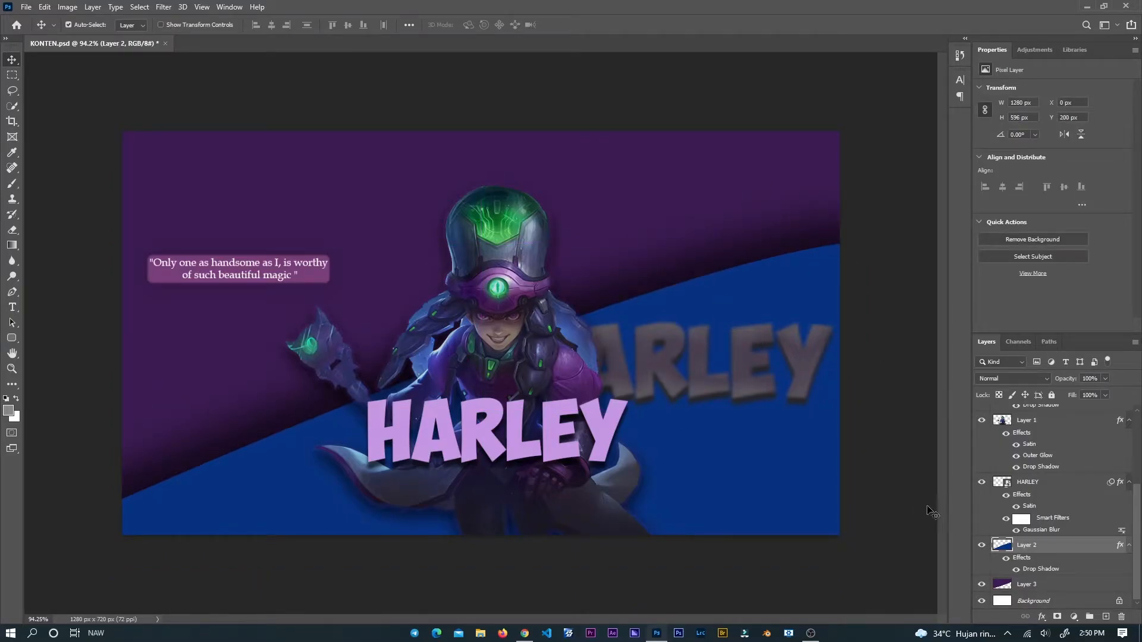
pyautogui.moveTo(1033, 484)
pyautogui.mouseDown()
pyautogui.moveTo(1001, 510)
pyautogui.moveTo(1031, 476)
pyautogui.mouseUp()
pyautogui.moveTo(715, 368)
pyautogui.mouseDown()
pyautogui.moveTo(713, 331)
pyautogui.moveTo(734, 351)
pyautogui.moveTo(726, 370)
pyautogui.mouseUp()
pyautogui.click(1012, 551)
pyautogui.hotkey('ctrl', 'l')
pyautogui.click(682, 120)
pyautogui.rightClick(1072, 545)
pyautogui.press('Escape')
# Fully lock the blue curve on Layer 2 and the purple background on Layer 3.
pyautogui.click(1052, 395)
pyautogui.click(1052, 584)
pyautogui.click(1051, 395)
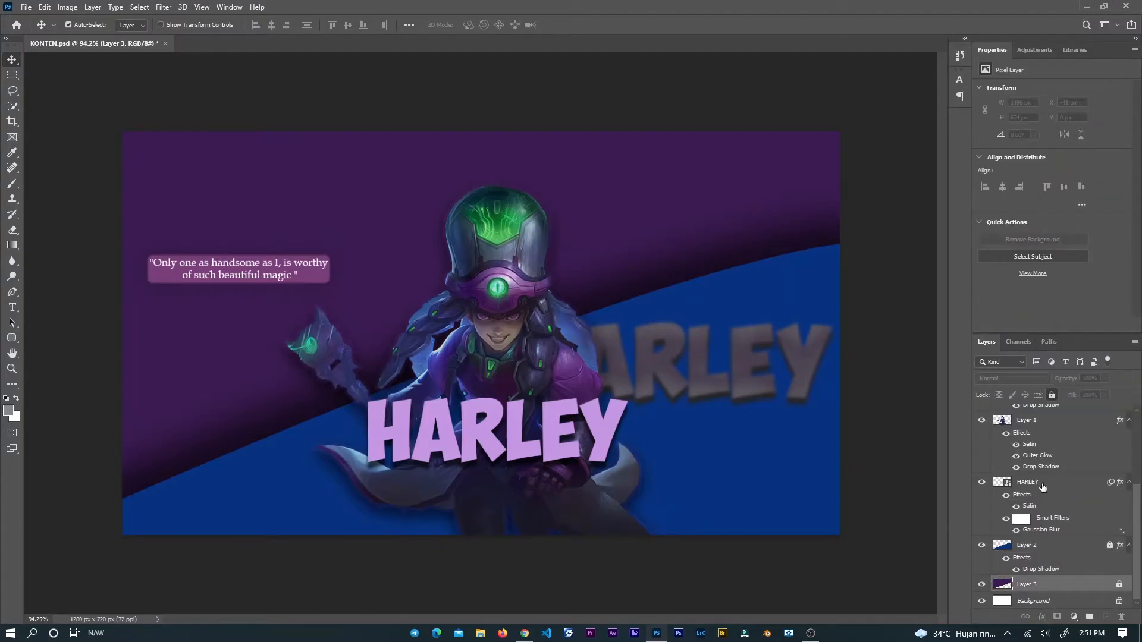
# Shift the blurred HARLEY layer to X 757 px and Y 347 px, running past the canvas's right edge.
pyautogui.click(1042, 487)
pyautogui.moveTo(676, 386)
pyautogui.mouseDown()
pyautogui.moveTo(662, 324)
pyautogui.moveTo(680, 313)
pyautogui.moveTo(701, 376)
pyautogui.moveTo(684, 385)
pyautogui.mouseUp()
pyautogui.scroll(5, 1042, 508)
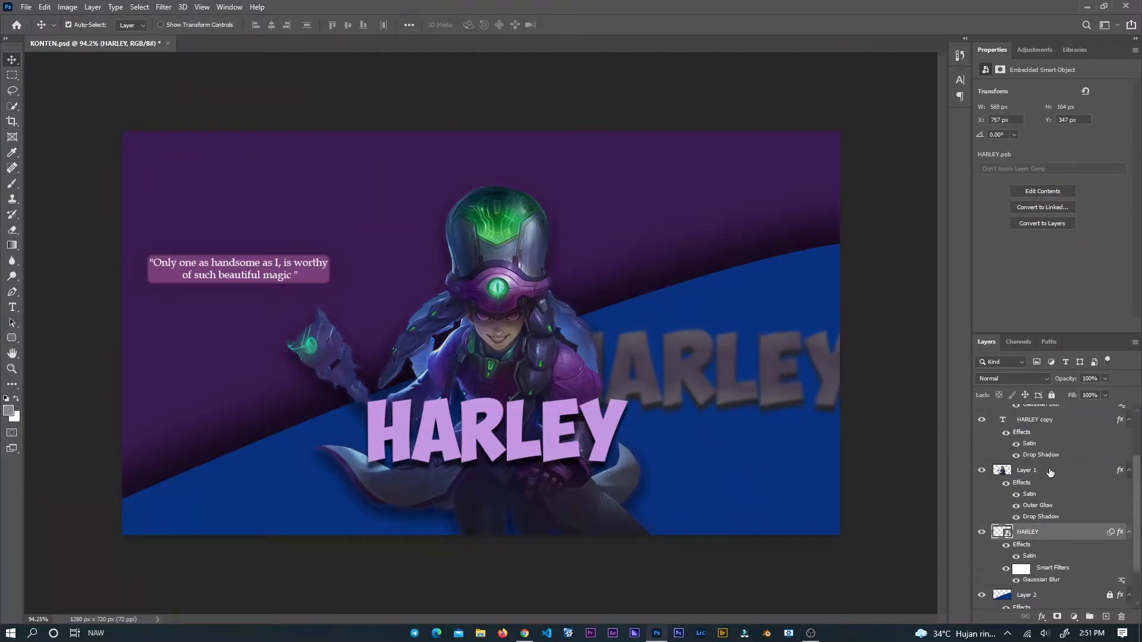
# Nudge the light purple HARLEY title slightly up and left, to X 421.65 px and Y 453 px.
pyautogui.click(1049, 493)
pyautogui.moveTo(551, 440)
pyautogui.mouseDown()
pyautogui.moveTo(499, 454)
pyautogui.moveTo(495, 468)
pyautogui.moveTo(534, 419)
pyautogui.moveTo(543, 431)
pyautogui.mouseUp()
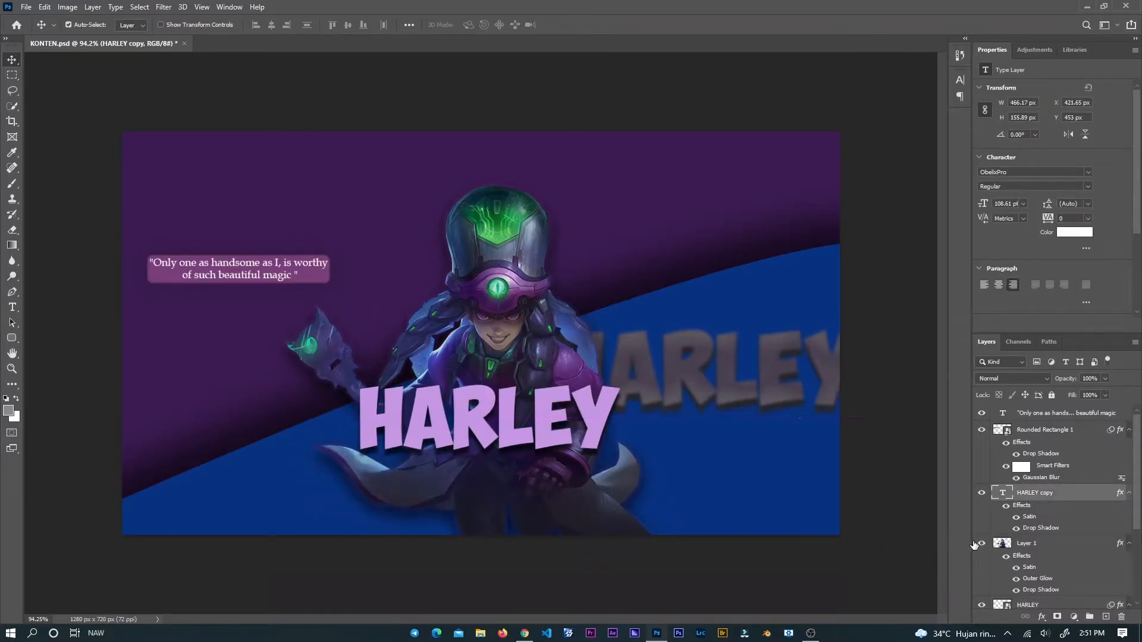
# Unlock Layer 2 and Layer 3, and apply the basic Blur filter to the purple background on Layer 3.
pyautogui.scroll(-3, 1047, 505)
pyautogui.click(1034, 584)
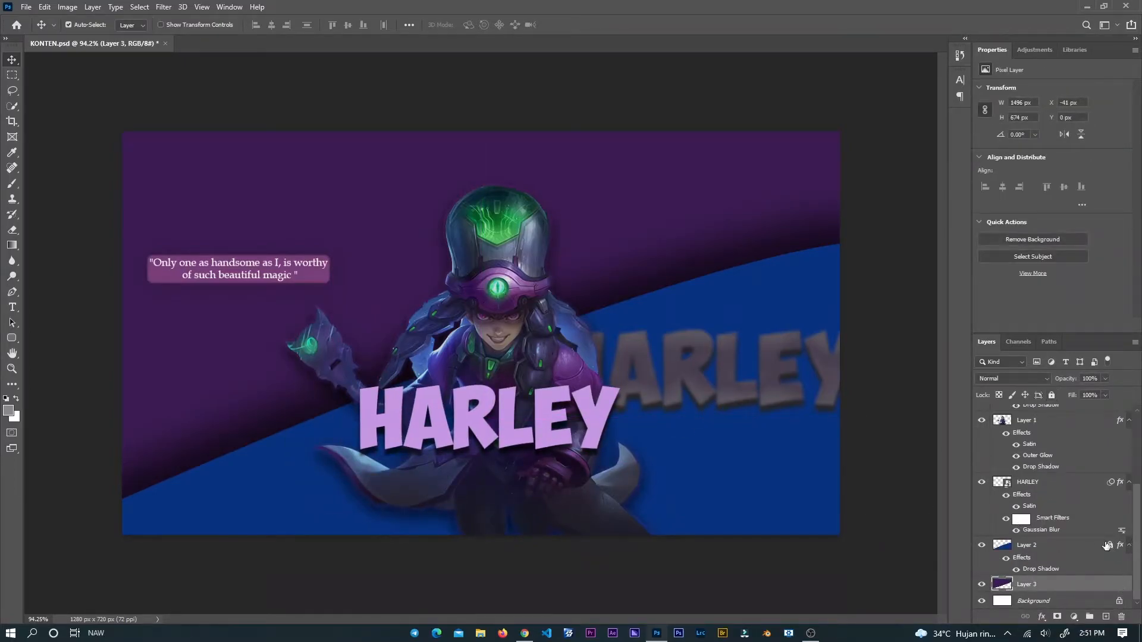
pyautogui.click(164, 7)
pyautogui.moveTo(283, 159)
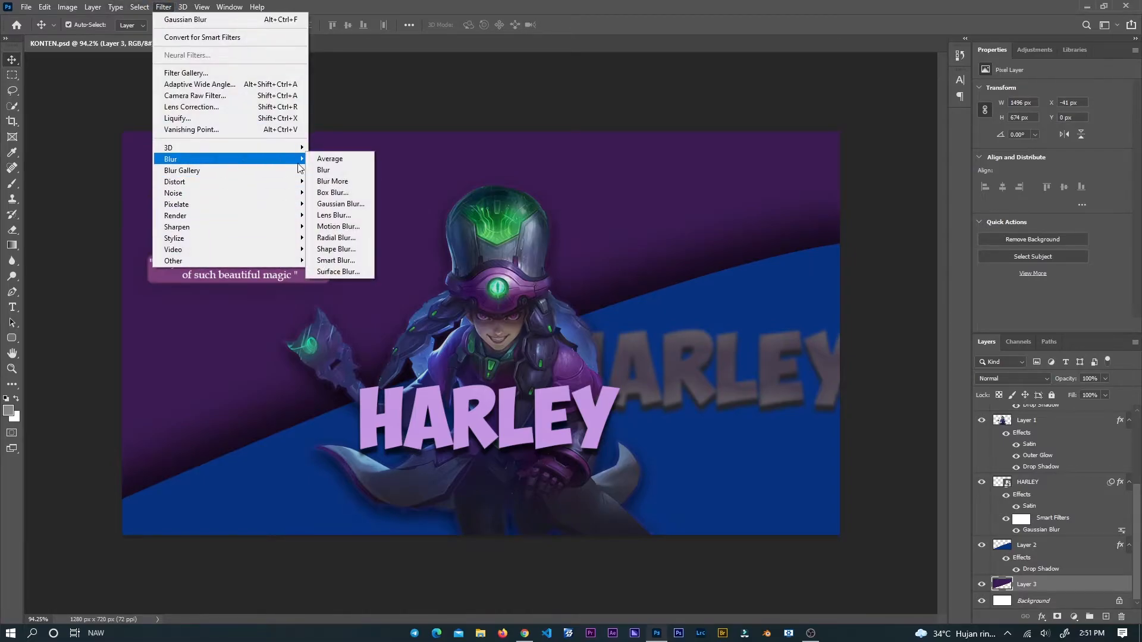
pyautogui.click(335, 173)
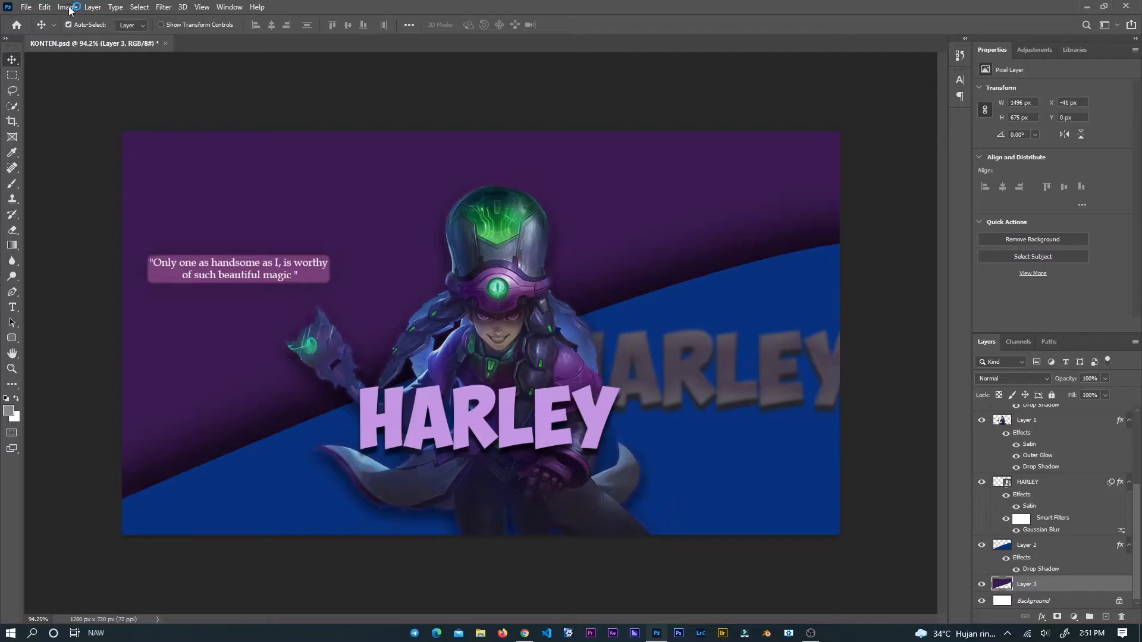
# Try a Gaussian Blur with a 2.5 px radius on the purple background of Layer 3.
pyautogui.click(164, 7)
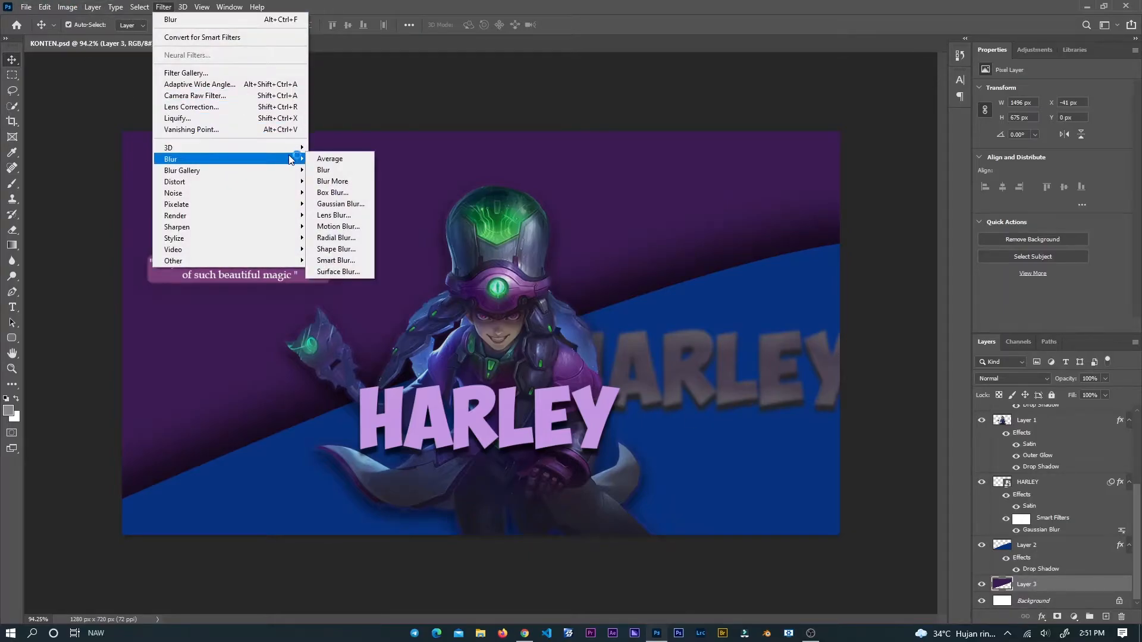
pyautogui.moveTo(279, 159)
pyautogui.click(336, 204)
pyautogui.moveTo(230, 317)
pyautogui.mouseDown()
pyautogui.moveTo(295, 315)
pyautogui.moveTo(234, 316)
pyautogui.mouseUp()
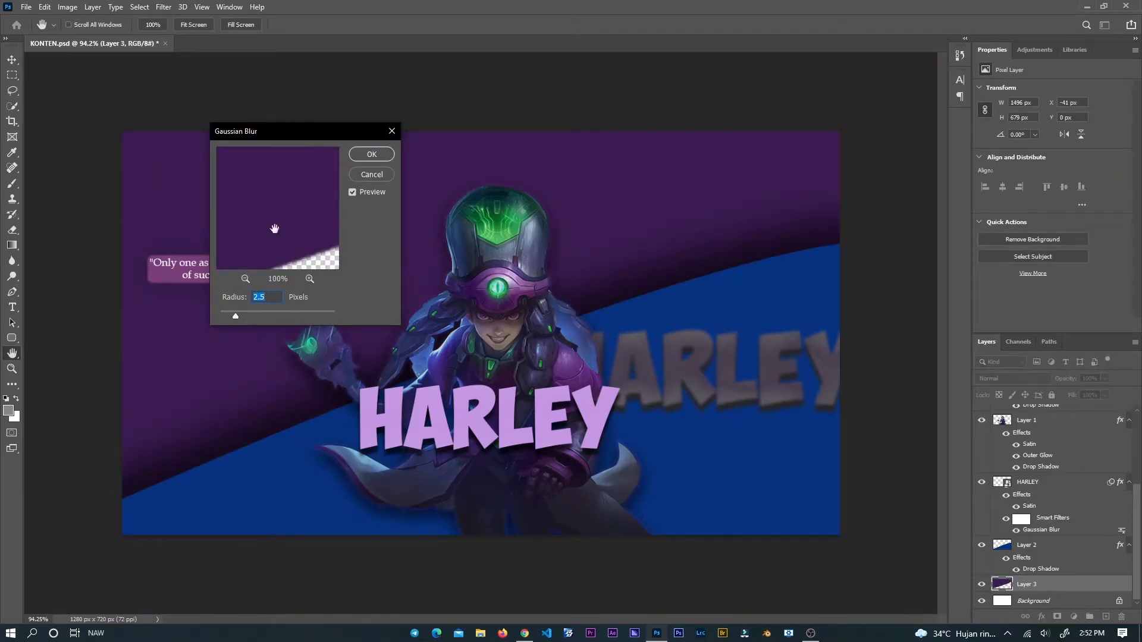
pyautogui.click(392, 131)
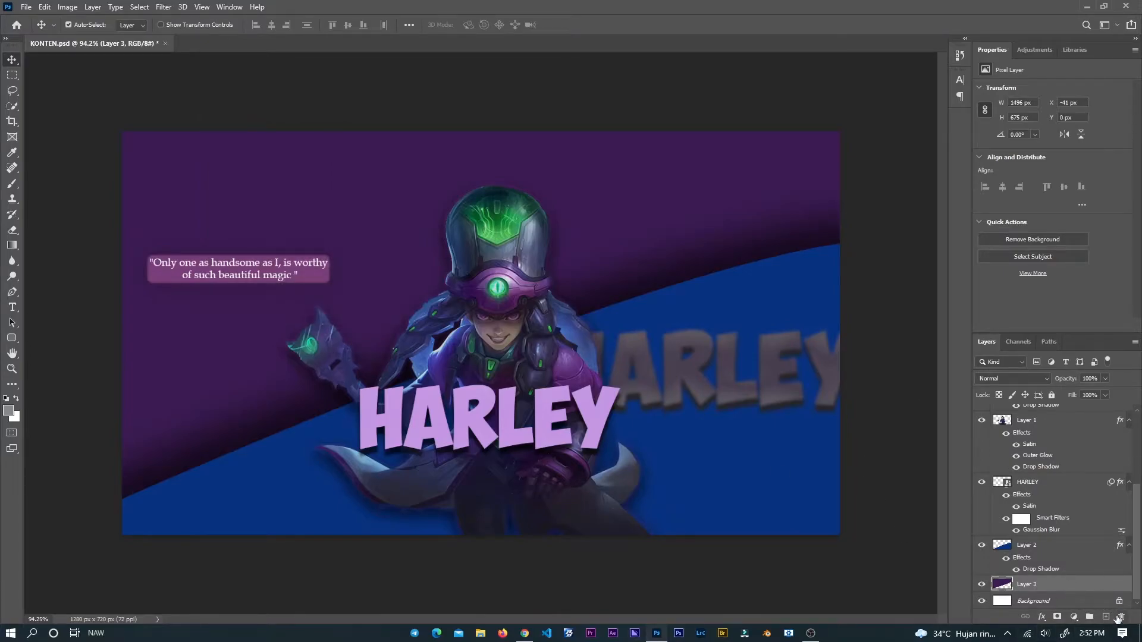
# Try a Gaussian Blur on a new empty layer above the blurred HARLEY layer, and delete that layer.
pyautogui.click(1107, 619)
pyautogui.moveTo(1075, 584); pyautogui.dragTo(1074, 479)
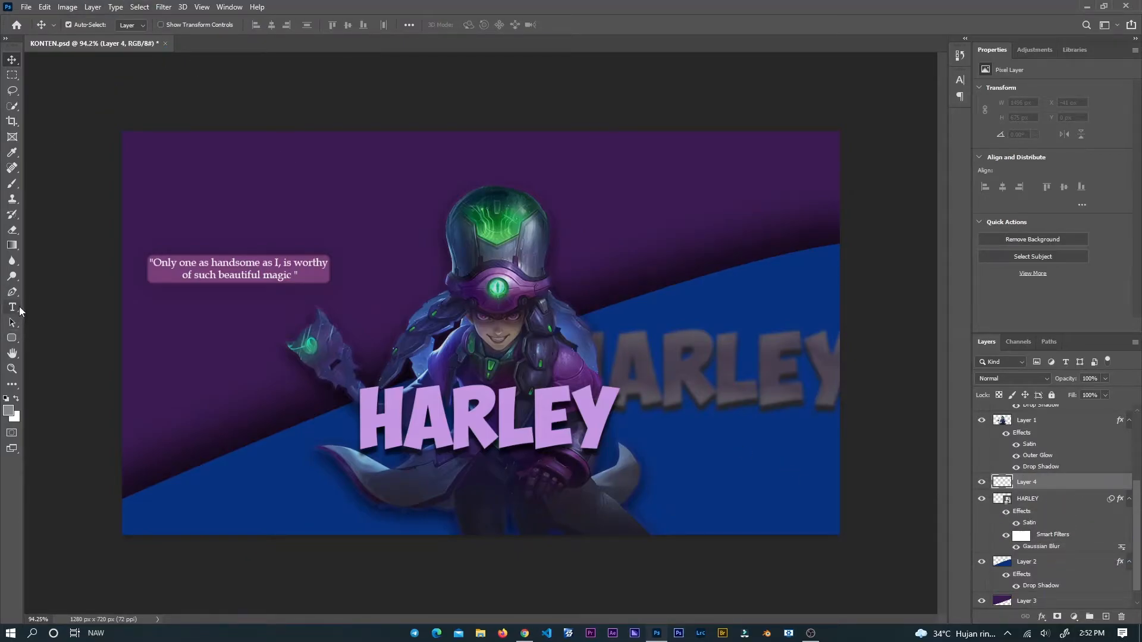
pyautogui.click(163, 7)
pyautogui.moveTo(209, 154)
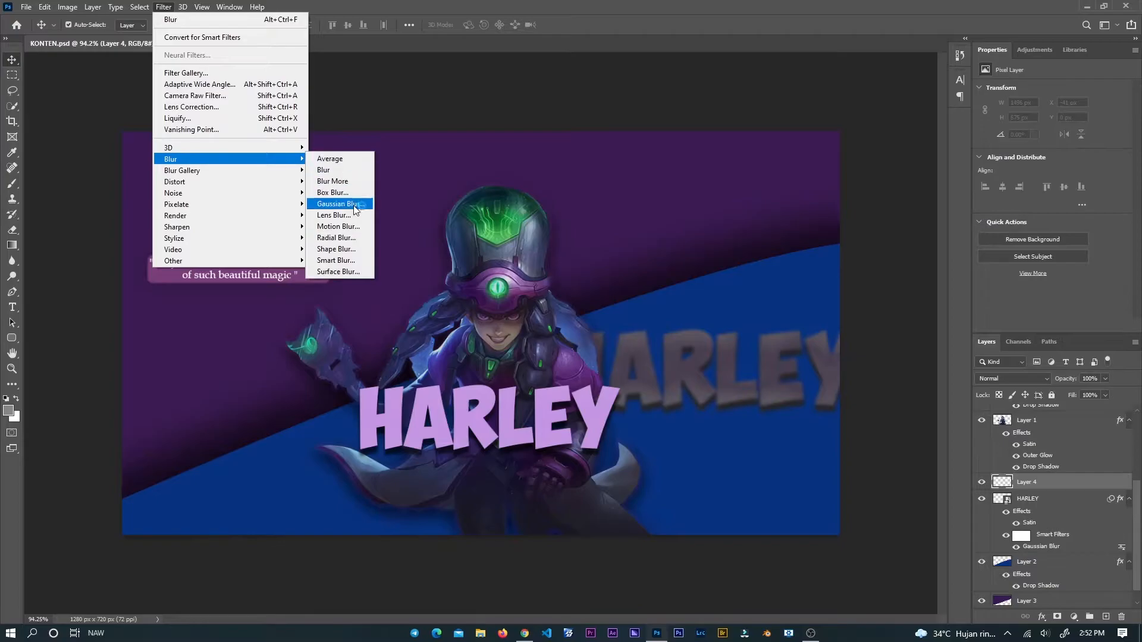
pyautogui.click(342, 204)
pyautogui.click(555, 241)
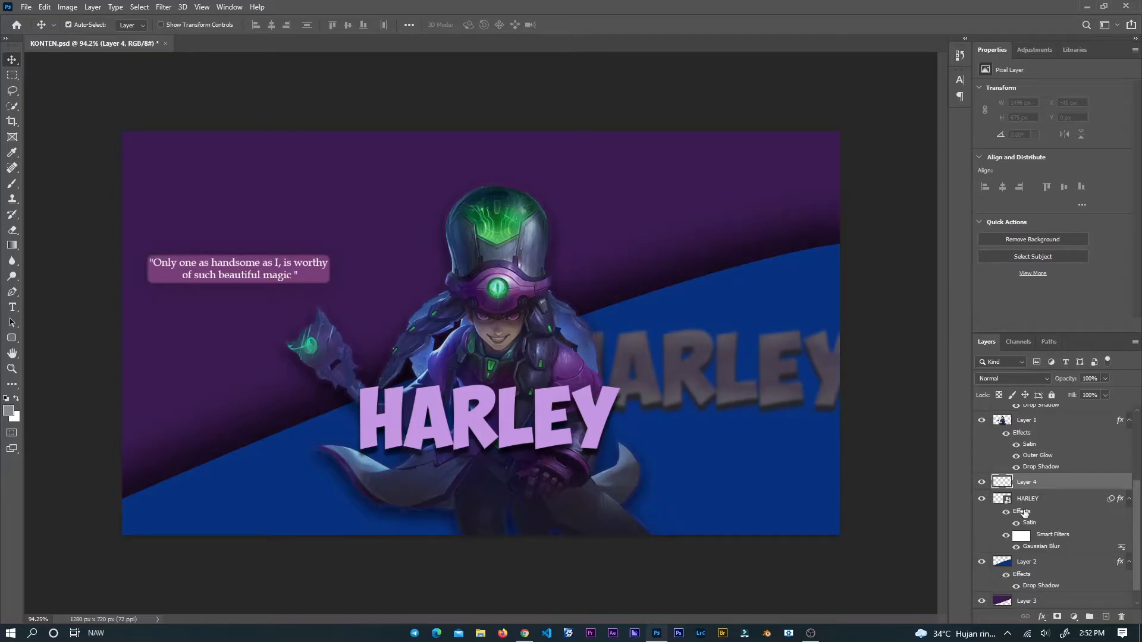
pyautogui.press('Delete')
pyautogui.keyDown('ctrl'); pyautogui.click(1035, 550); pyautogui.keyUp('ctrl')
pyautogui.keyDown('ctrl'); pyautogui.click(1033, 589); pyautogui.keyUp('ctrl')
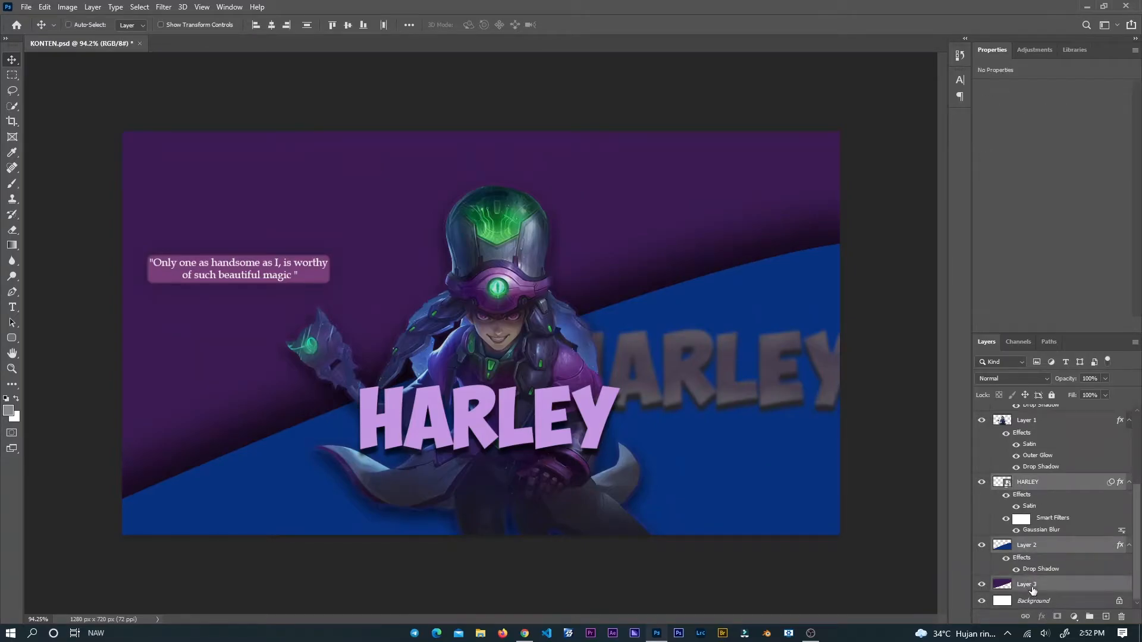
pyautogui.rightClick(1033, 589)
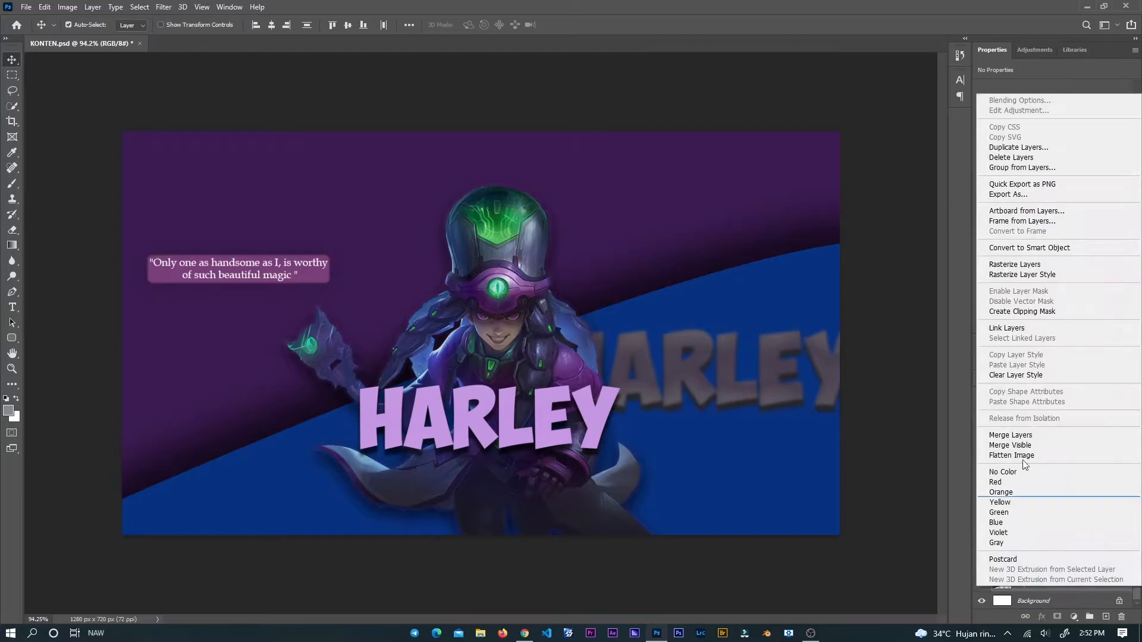
pyautogui.click(955, 441)
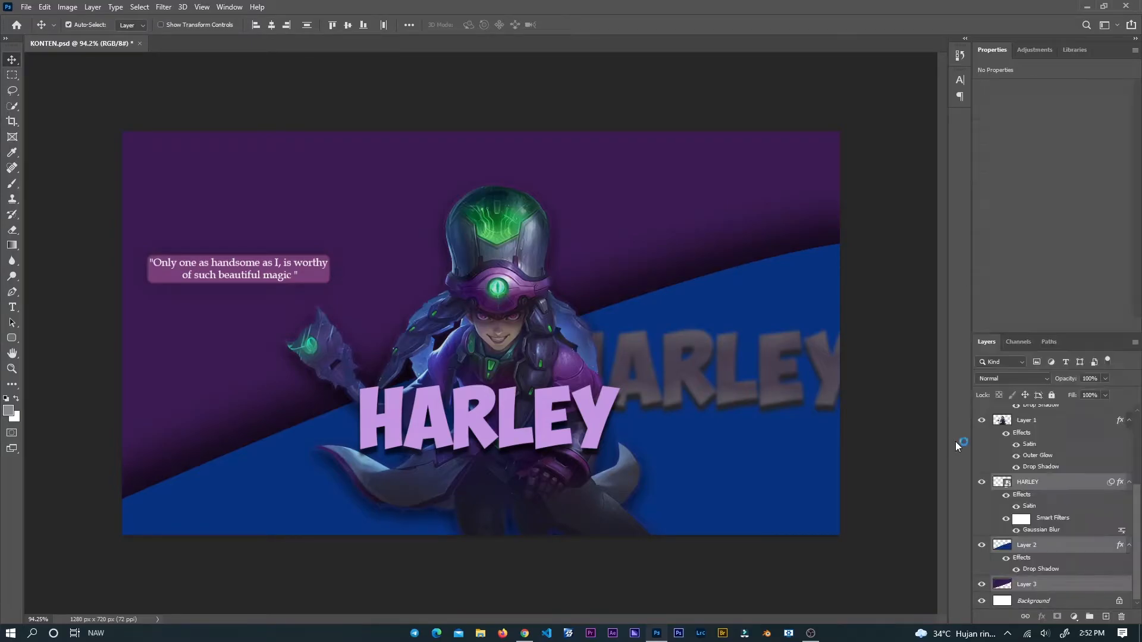
pyautogui.click(981, 482)
pyautogui.click(982, 482)
# Give the blue curve on Layer 2 a Normal-mode Satin in dark background purple, 82% opacity and 1 px distance, with Bevel & Emboss off.
pyautogui.doubleClick(1023, 548)
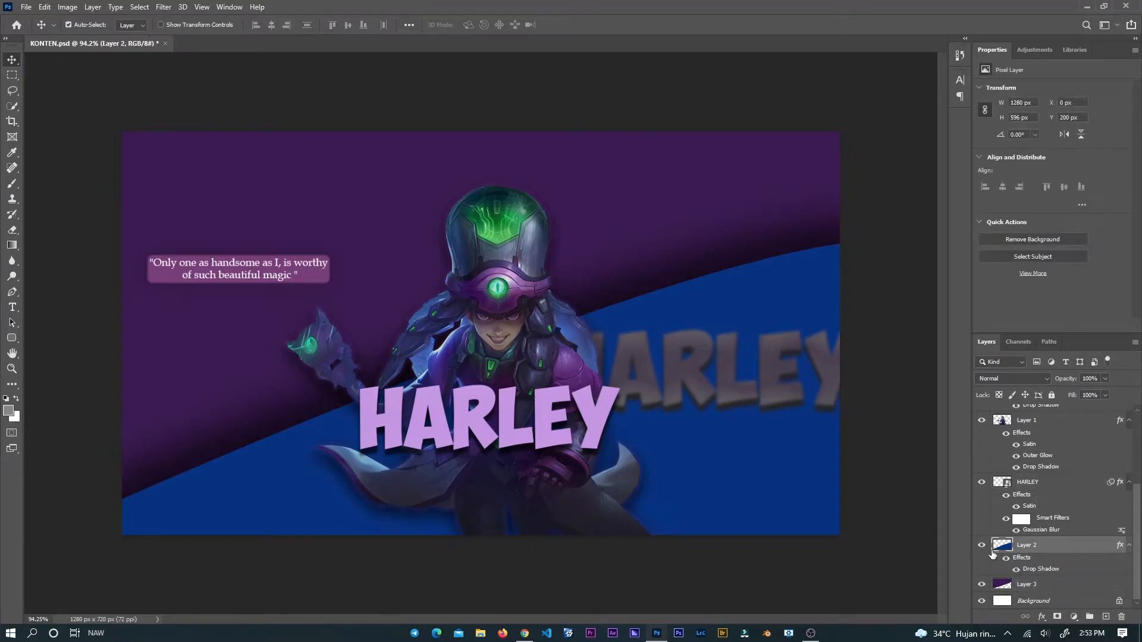
pyautogui.click(655, 182)
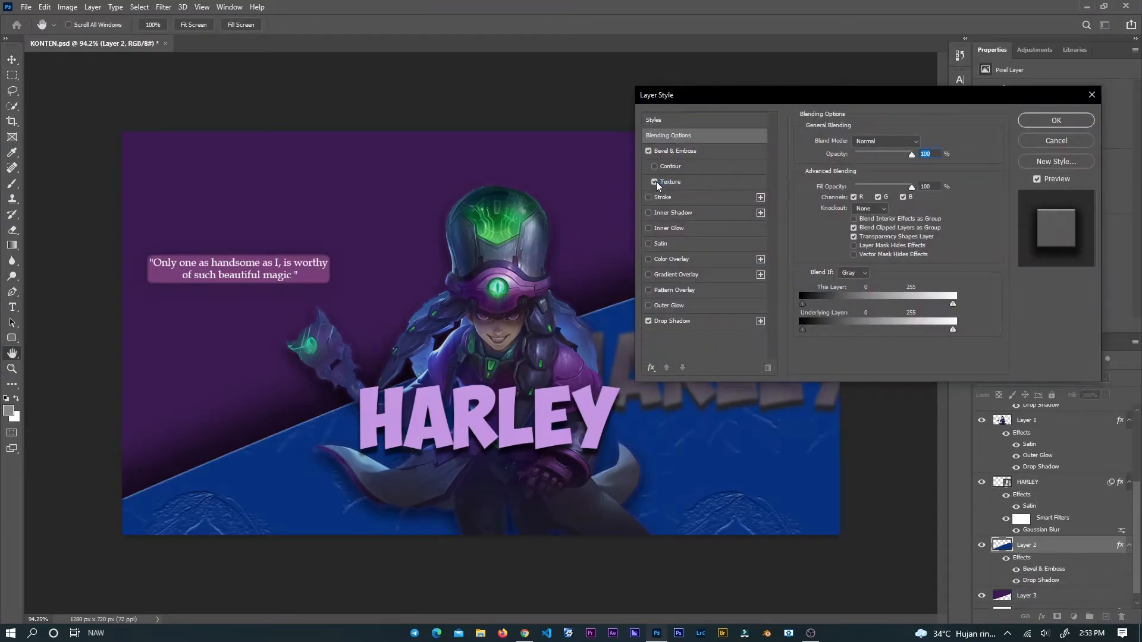
pyautogui.click(654, 182)
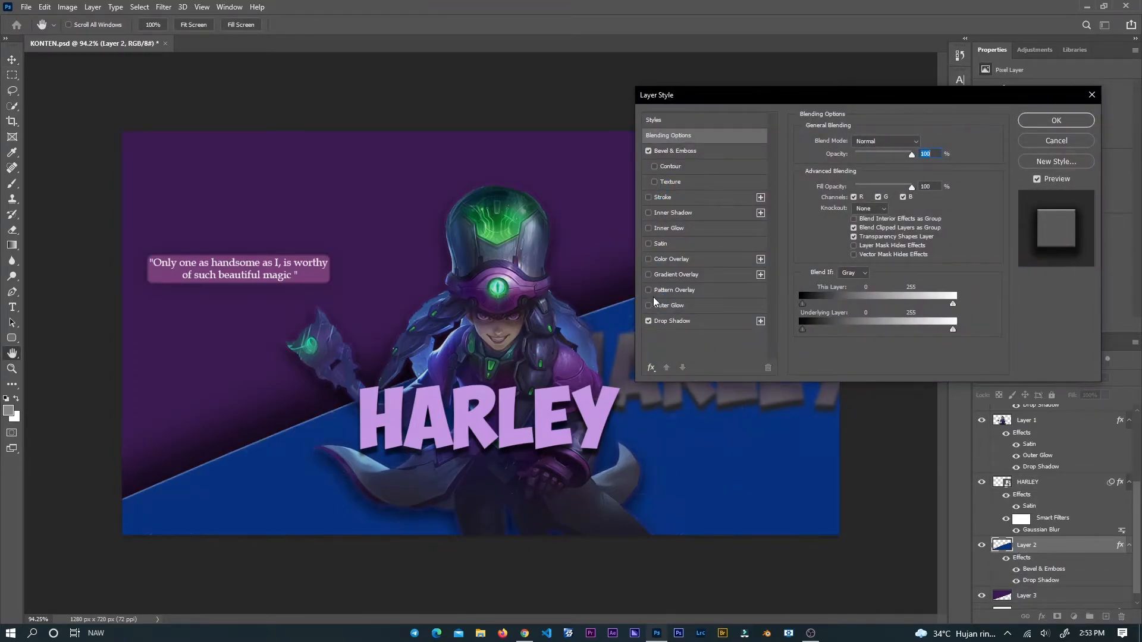
pyautogui.click(649, 244)
pyautogui.click(923, 142)
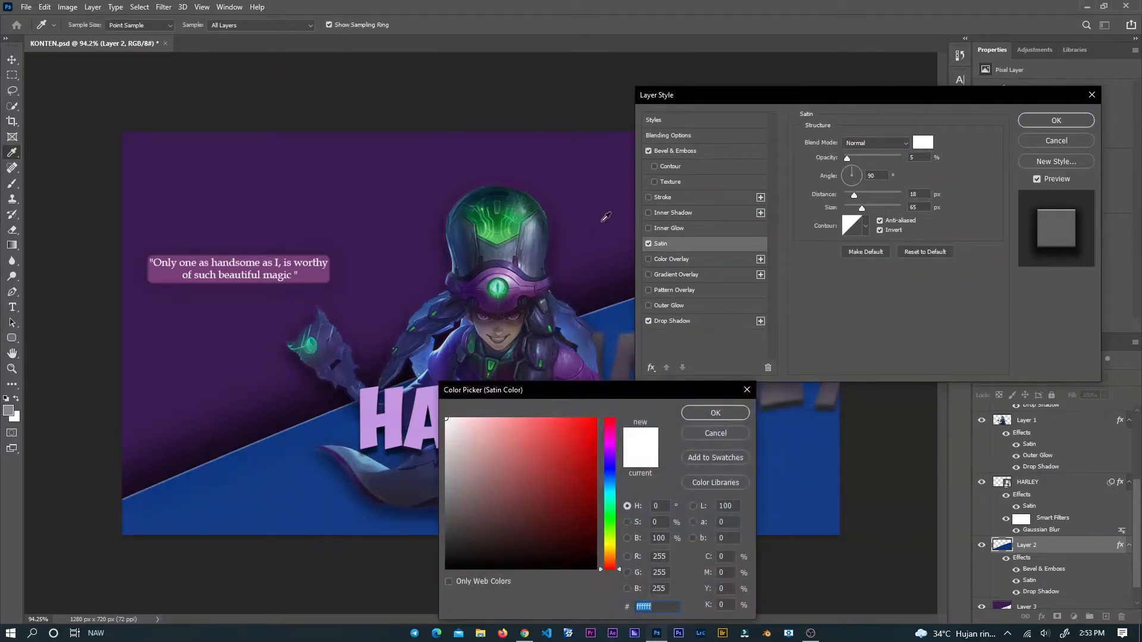
pyautogui.click(708, 415)
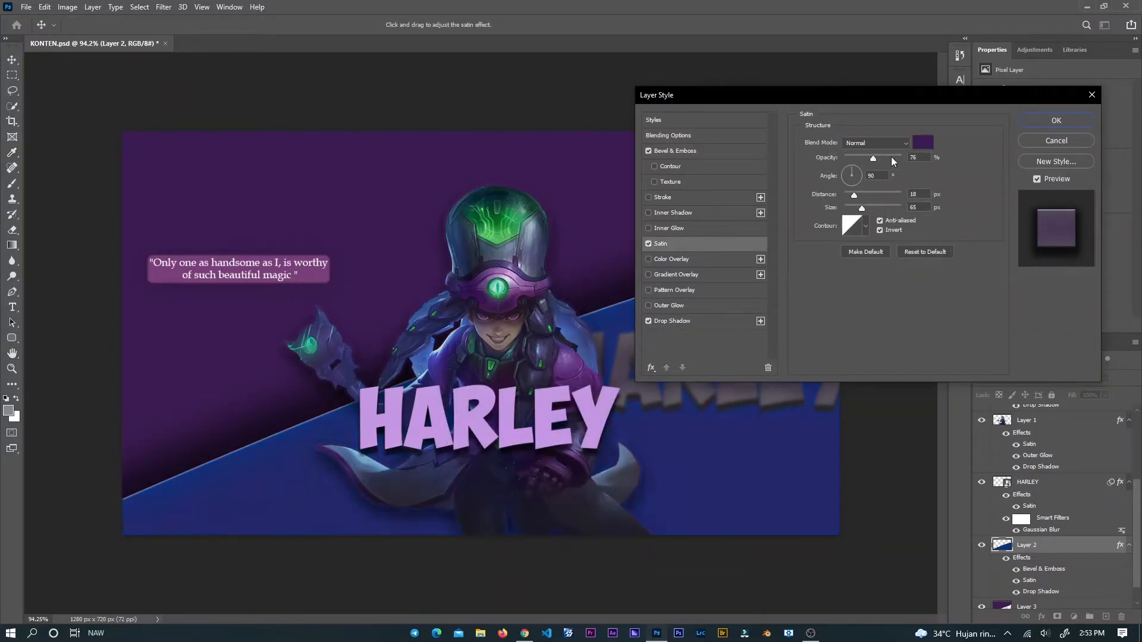
pyautogui.click(891, 158)
pyautogui.moveTo(849, 195)
pyautogui.mouseDown()
pyautogui.moveTo(870, 193)
pyautogui.moveTo(844, 194)
pyautogui.mouseUp()
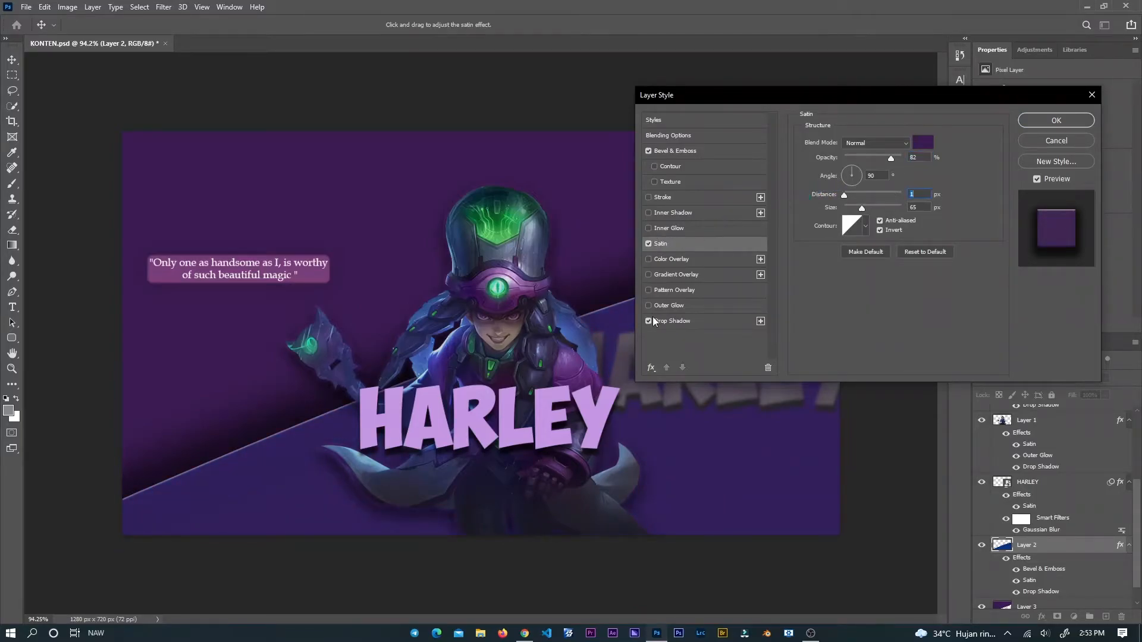
pyautogui.click(648, 151)
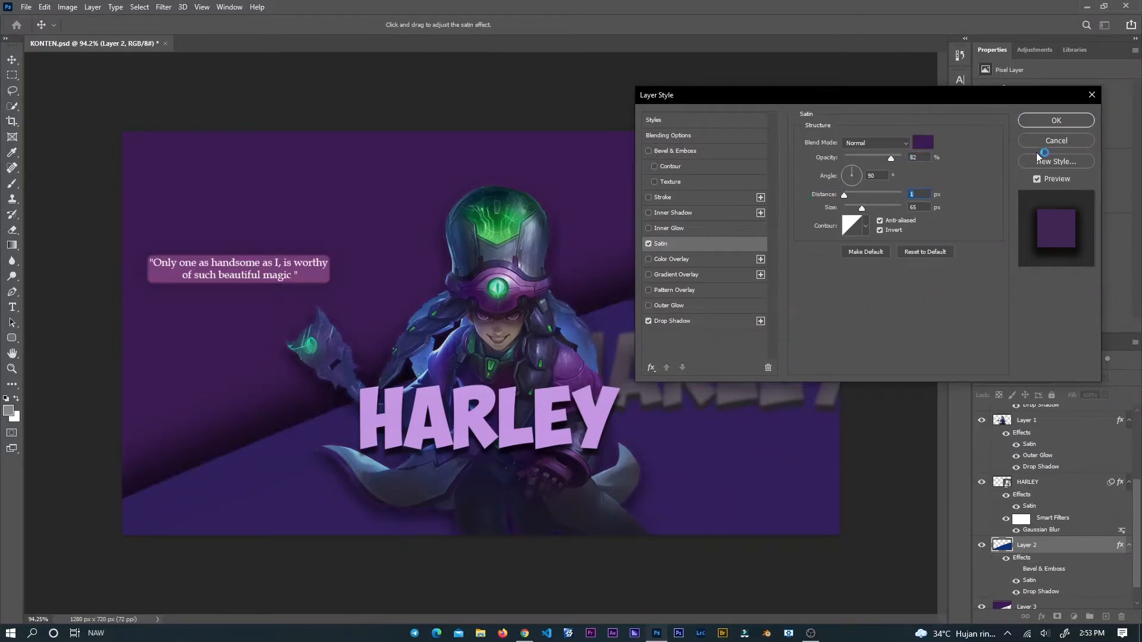
pyautogui.click(1061, 121)
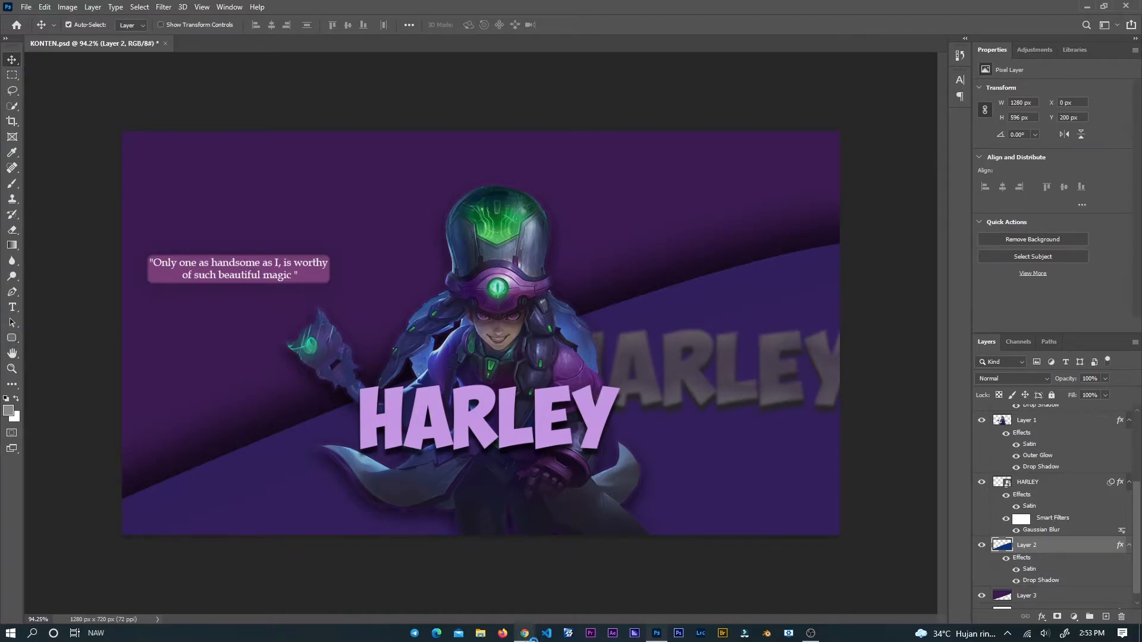
# Switch to Chrome and search Google Images for "harley ml gfx".
pyautogui.click(524, 632)
pyautogui.moveTo(177, 71); pyautogui.dragTo(150, 78)
pyautogui.press('BackSpace')
pyautogui.write('gfx')
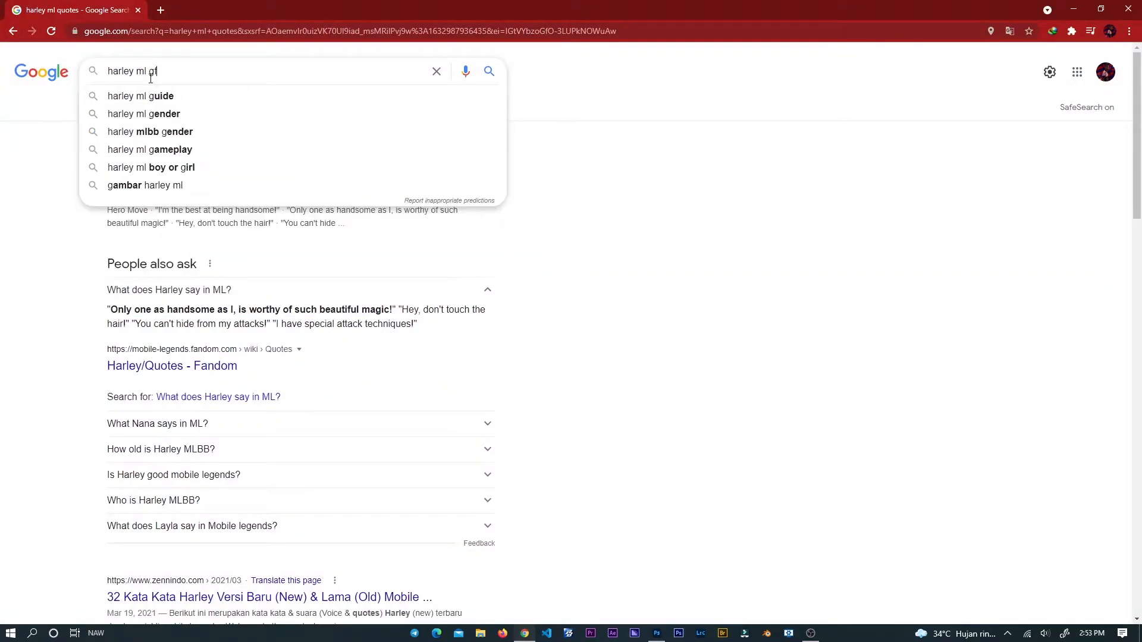
pyautogui.press('Return')
pyautogui.click(166, 118)
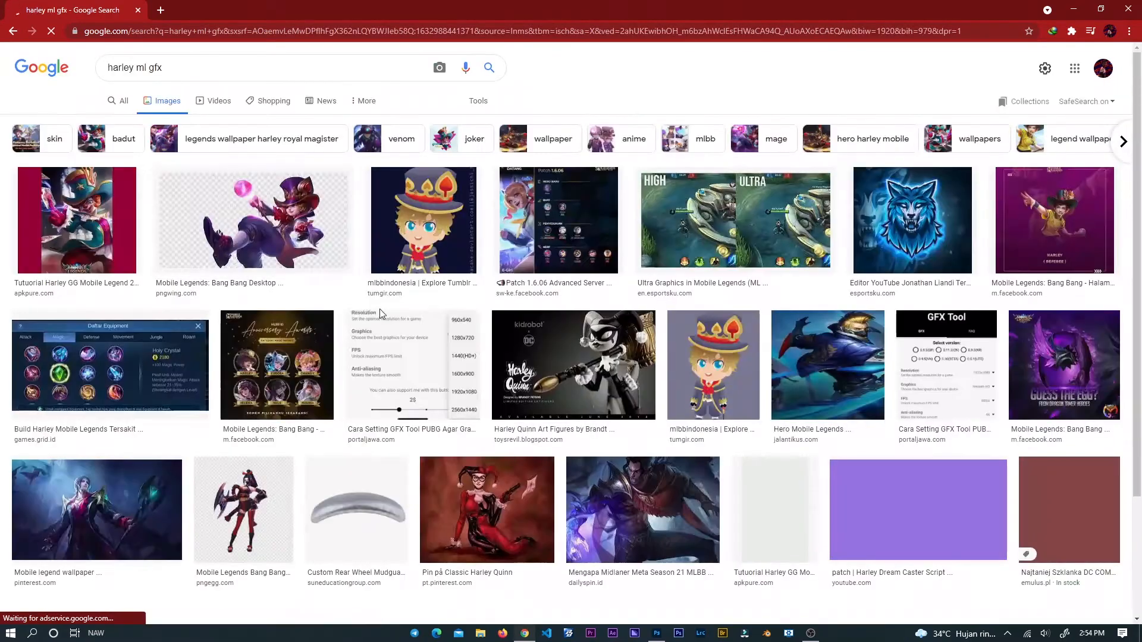
pyautogui.scroll(-3, 418, 395)
pyautogui.scroll(3, 418, 394)
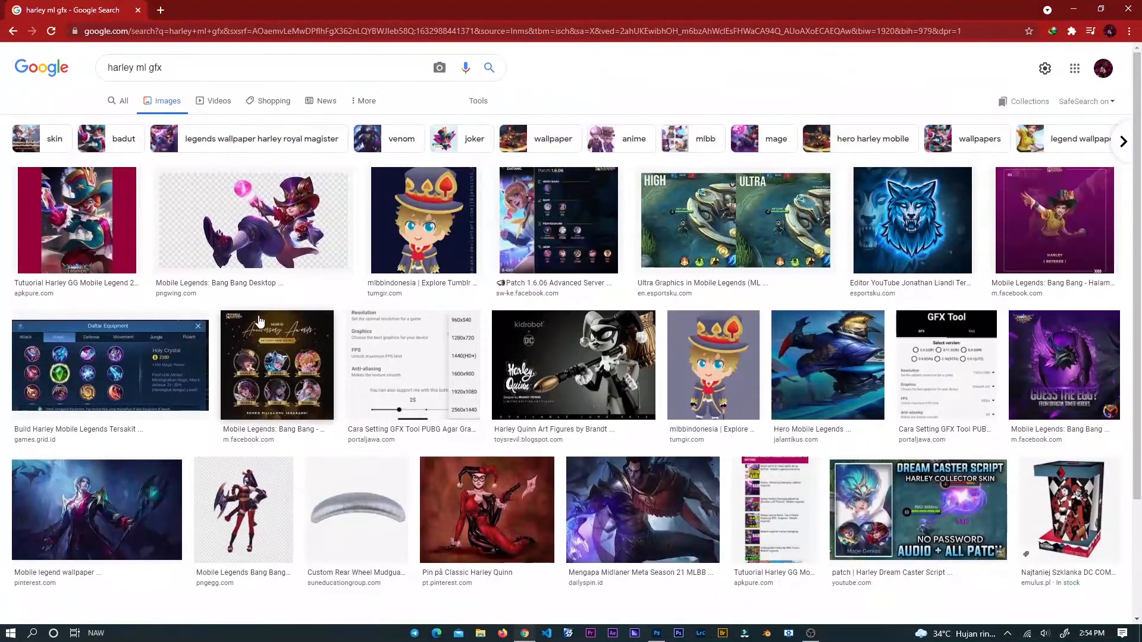
# Return to a blank start page and search Google Images for "card png".
pyautogui.click(3, 33)
pyautogui.click(3, 32)
pyautogui.click(2, 33)
pyautogui.click(114, 33)
pyautogui.write('ca')
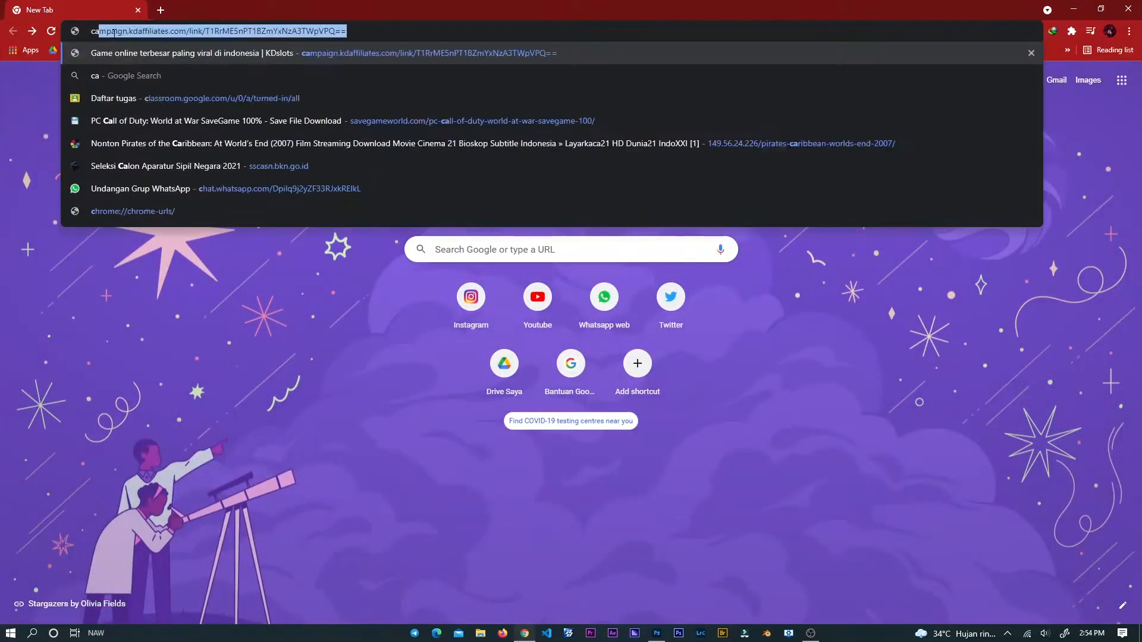
pyautogui.write('rd png')
pyautogui.press('Return')
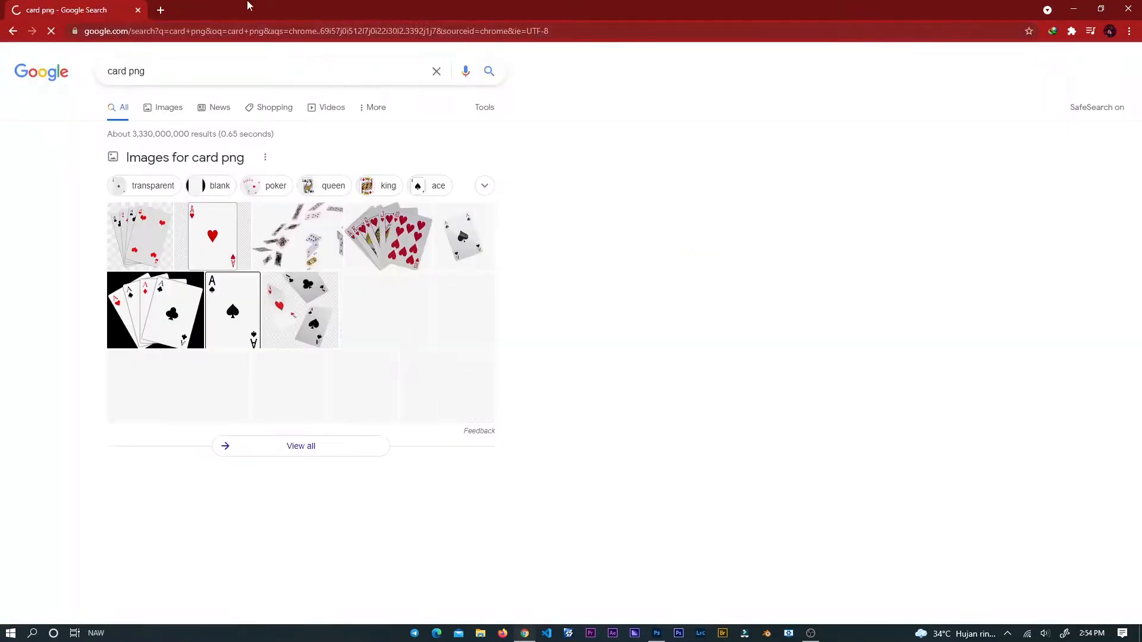
pyautogui.click(164, 107)
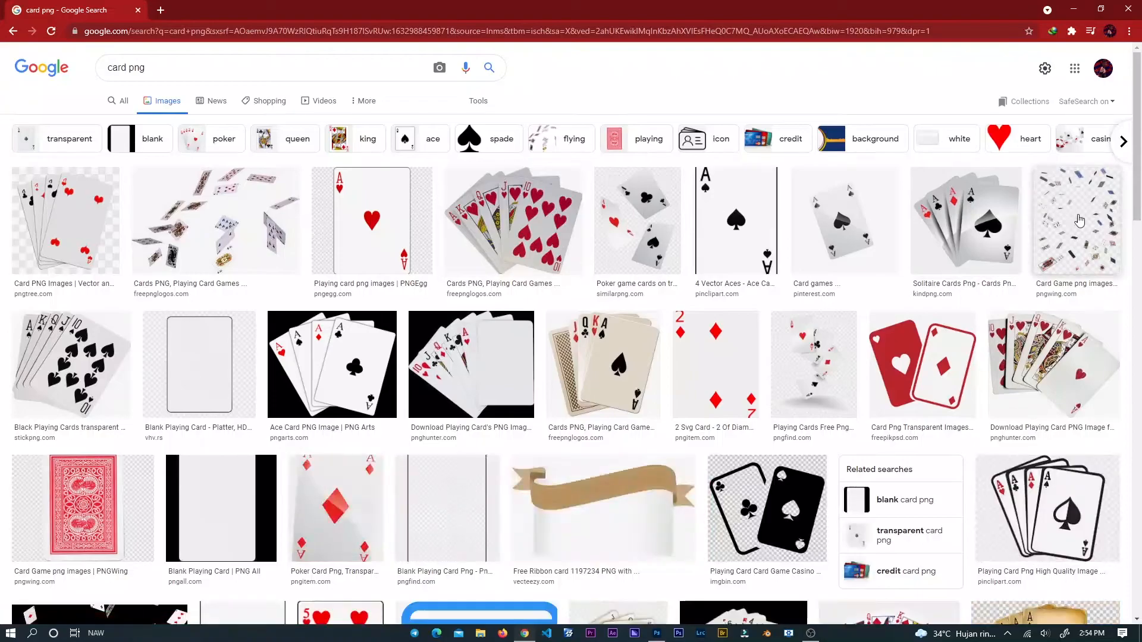
# Examine the image results for flying playing cards, previewing the PNGWing card picture, and return to KONTEN.psd in Photoshop.
pyautogui.click(1106, 258)
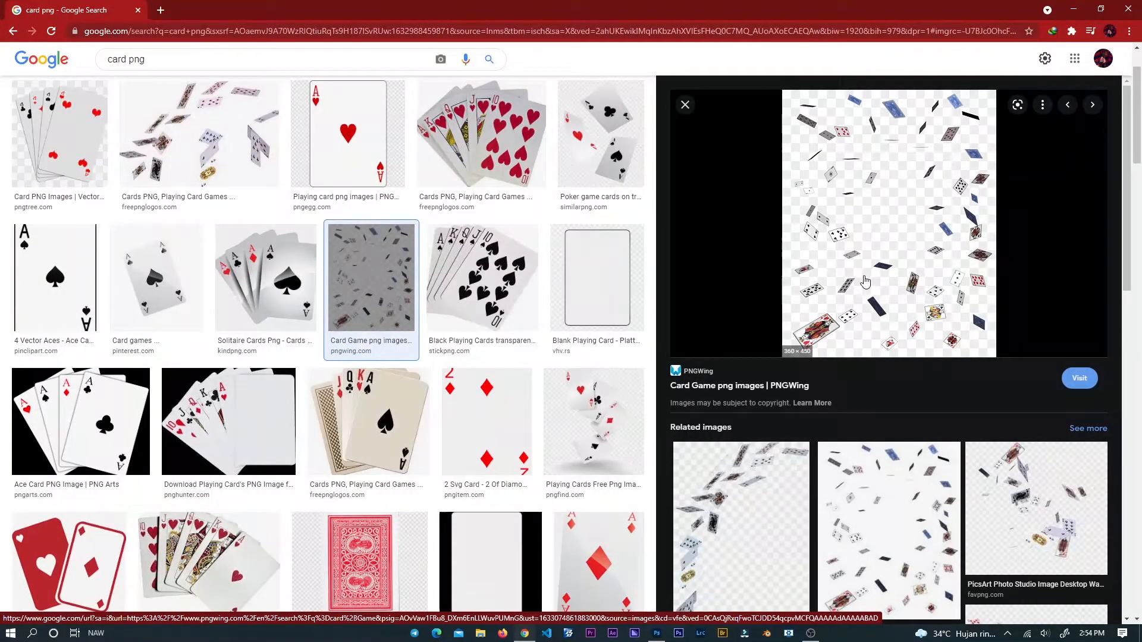
pyautogui.scroll(-5, 296, 299)
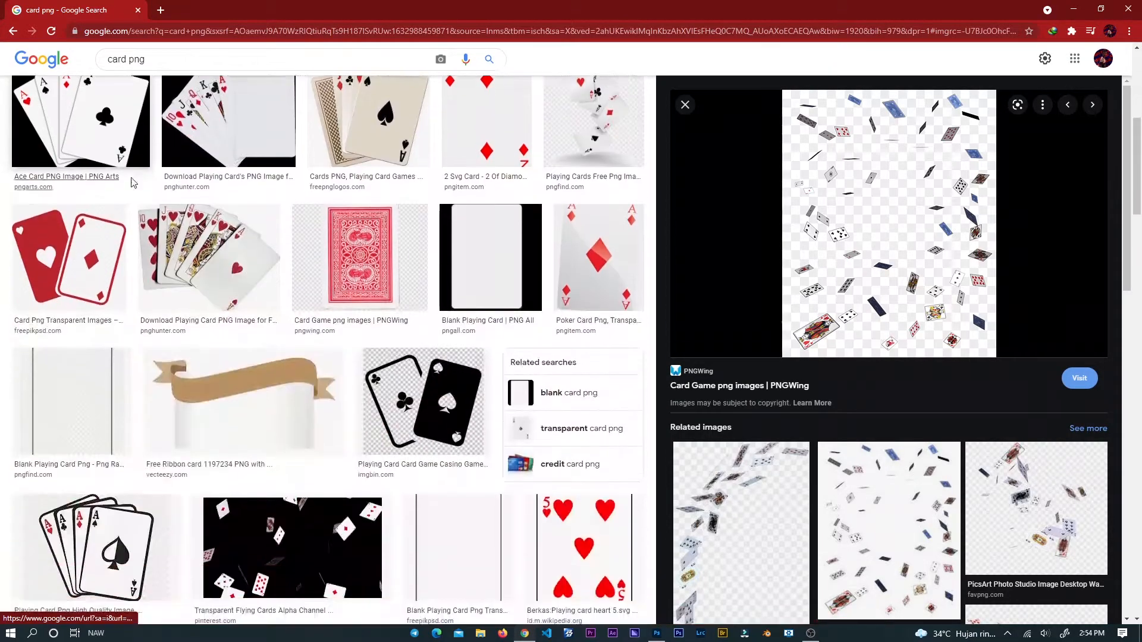
pyautogui.scroll(5, 296, 299)
pyautogui.scroll(-5, 570, 319)
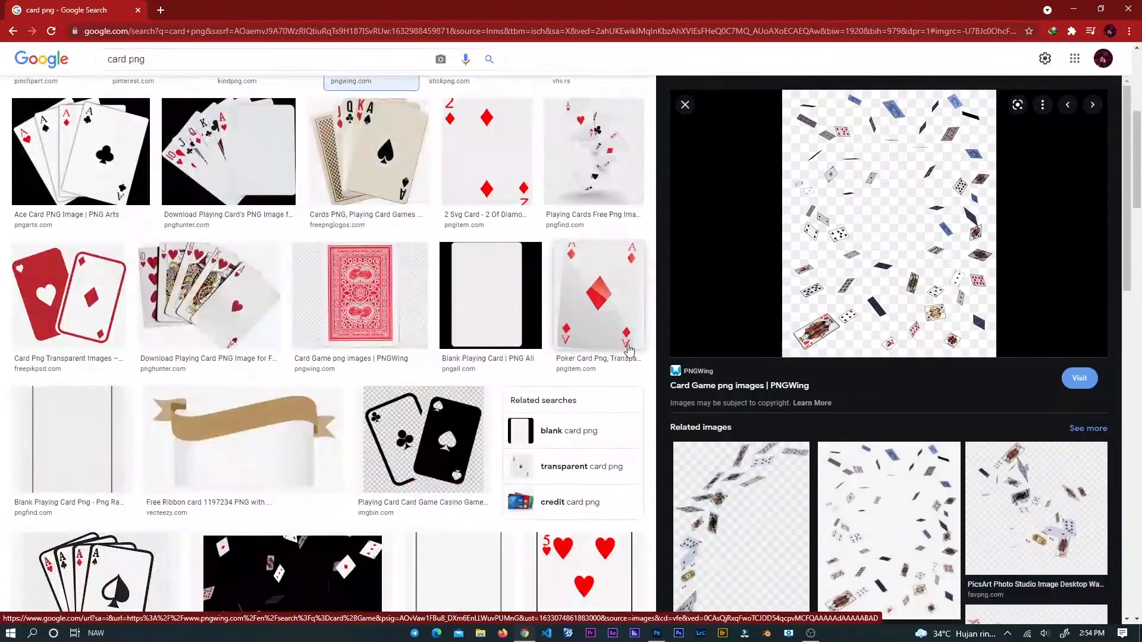
pyautogui.scroll(5, 569, 320)
pyautogui.scroll(2, 569, 320)
pyautogui.scroll(-6, 905, 344)
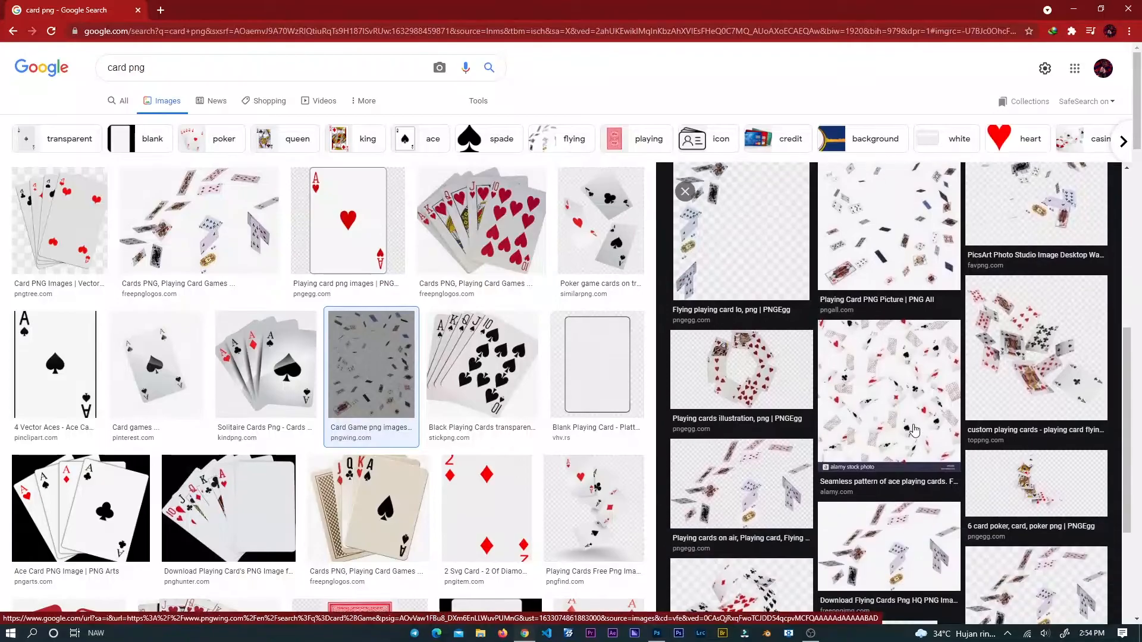
pyautogui.scroll(6, 905, 344)
pyautogui.scroll(-10, 415, 413)
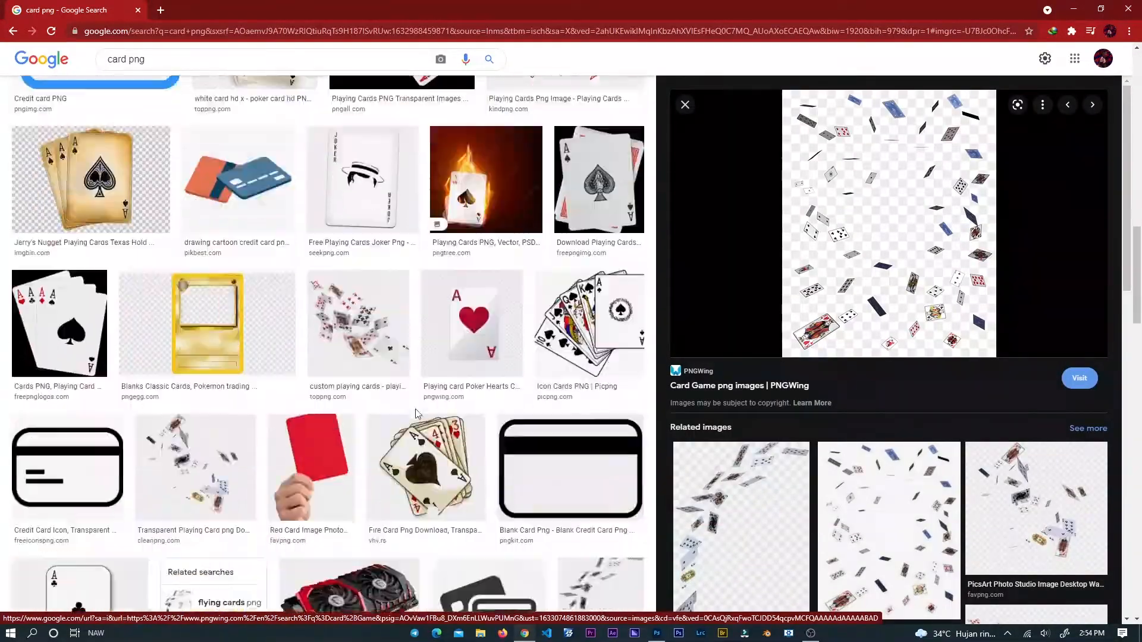
pyautogui.scroll(5, 416, 413)
pyautogui.click(292, 184)
pyautogui.click(898, 202)
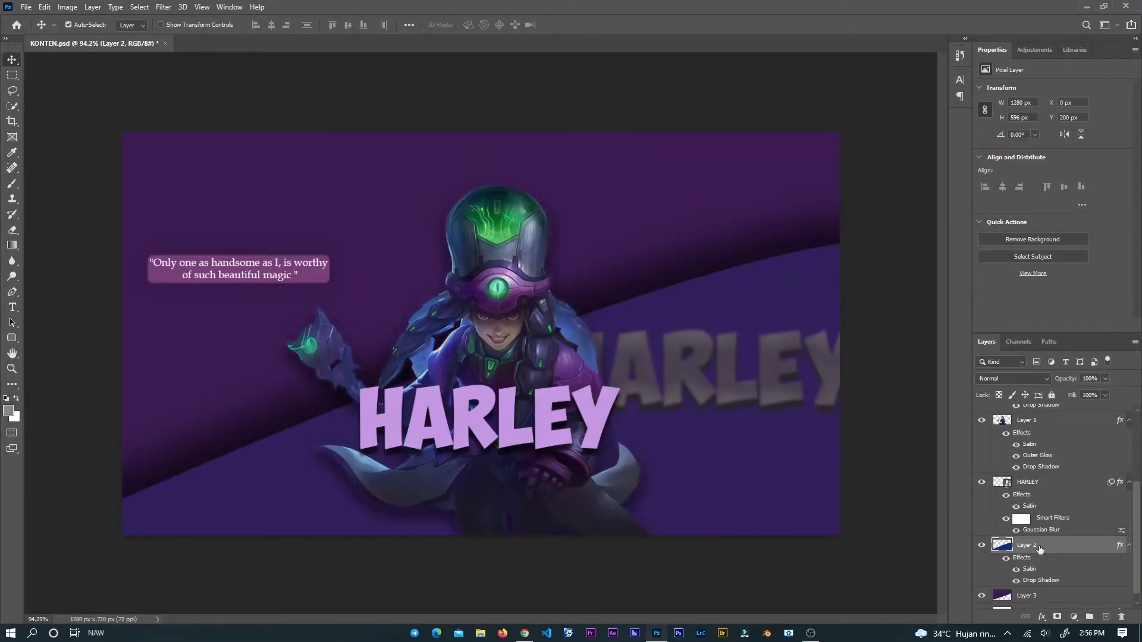
pyautogui.scroll(3, 1032, 512)
pyautogui.scroll(-2, 1028, 504)
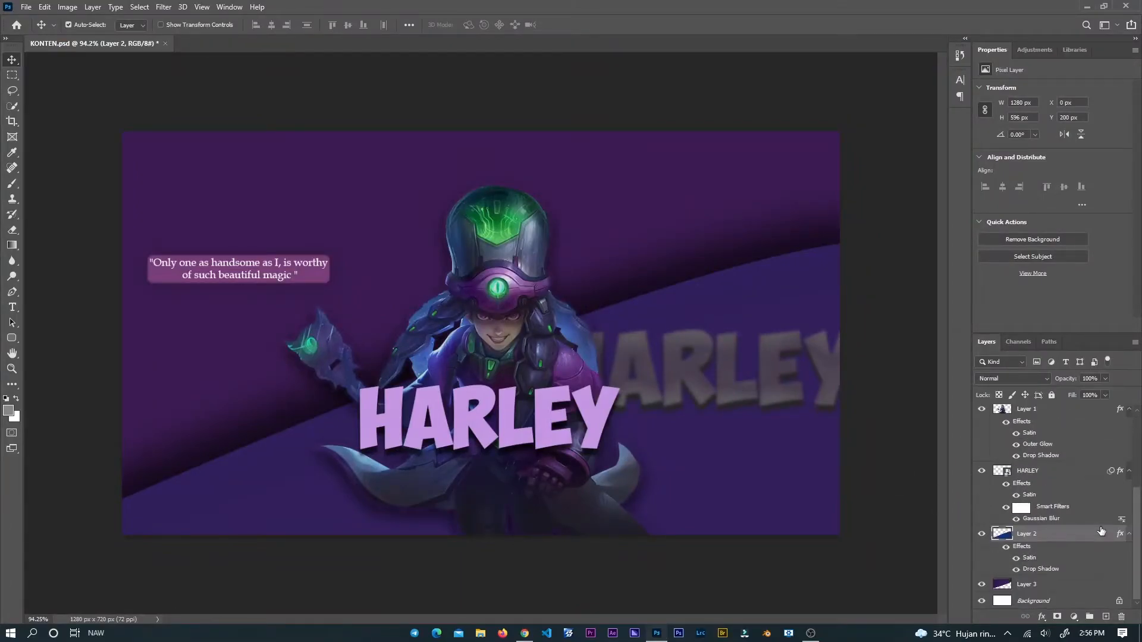
pyautogui.press('ctrl')
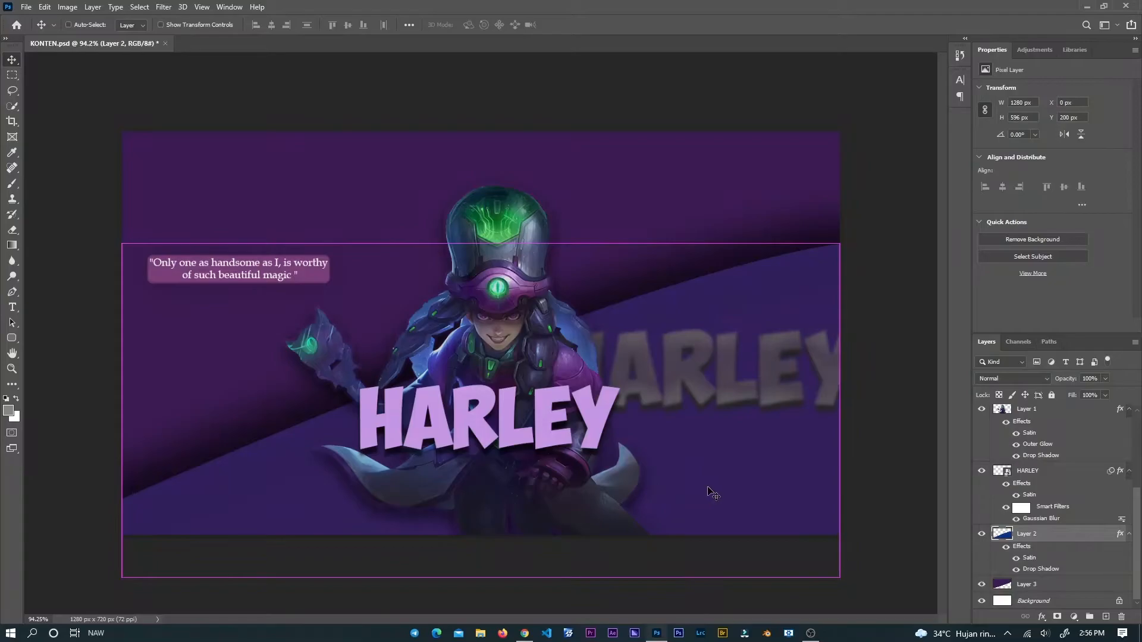
# Paste the playing-card picture as the topmost layer, remove its background with the quick action, and place it at X 117 px, Y -73 px.
pyautogui.hotkey('ctrl', 'v')
pyautogui.moveTo(1025, 537); pyautogui.dragTo(1042, 406)
pyautogui.click(1066, 240)
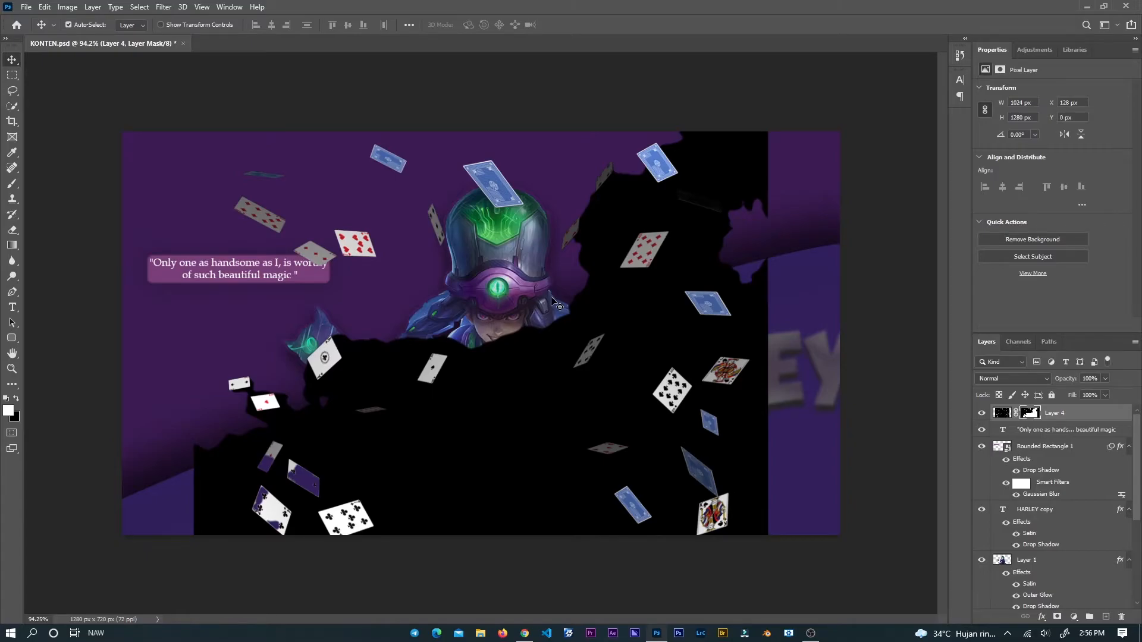
pyautogui.moveTo(604, 315); pyautogui.dragTo(597, 272)
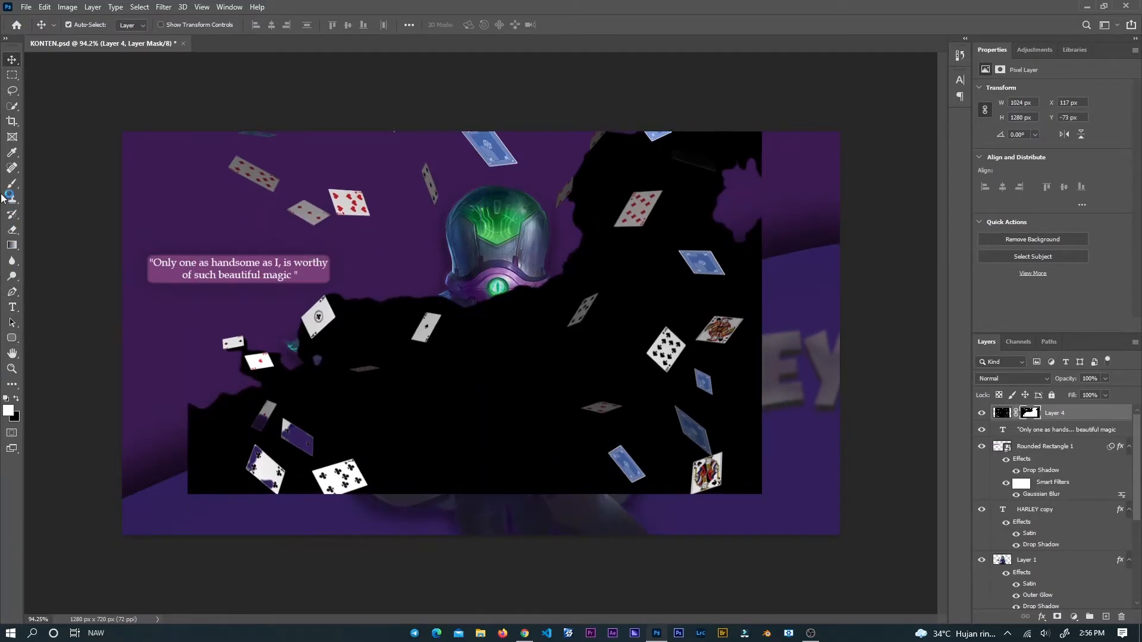
# Erase the remaining black background from the image of Layer 4, not its mask, with the Magic Eraser.
pyautogui.click(12, 230)
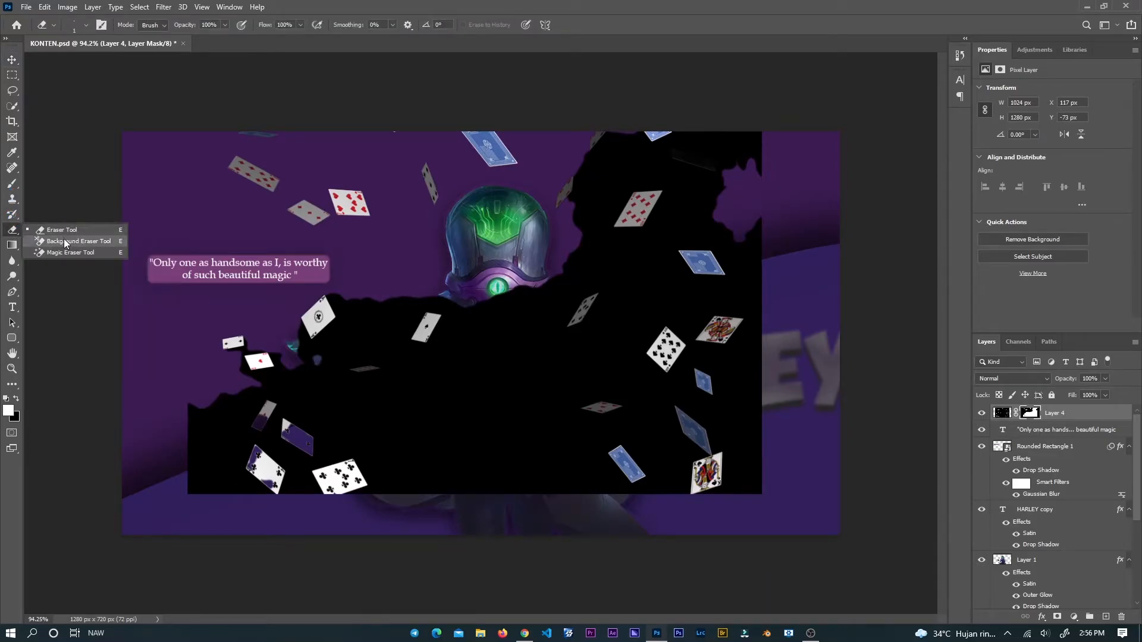
pyautogui.click(70, 252)
pyautogui.click(461, 395)
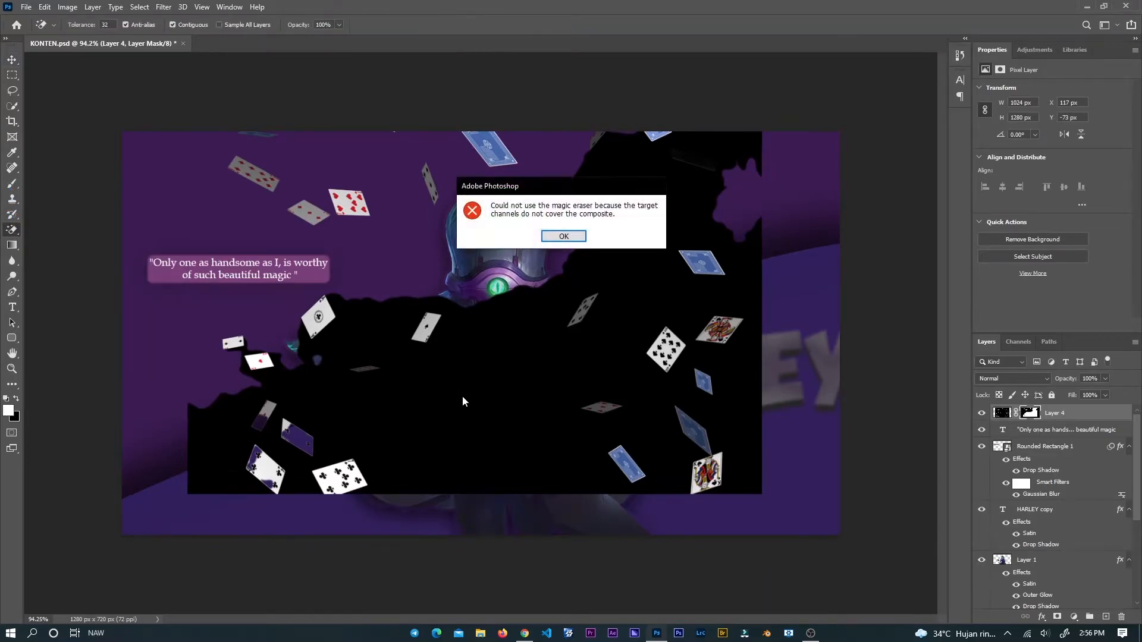
pyautogui.click(563, 237)
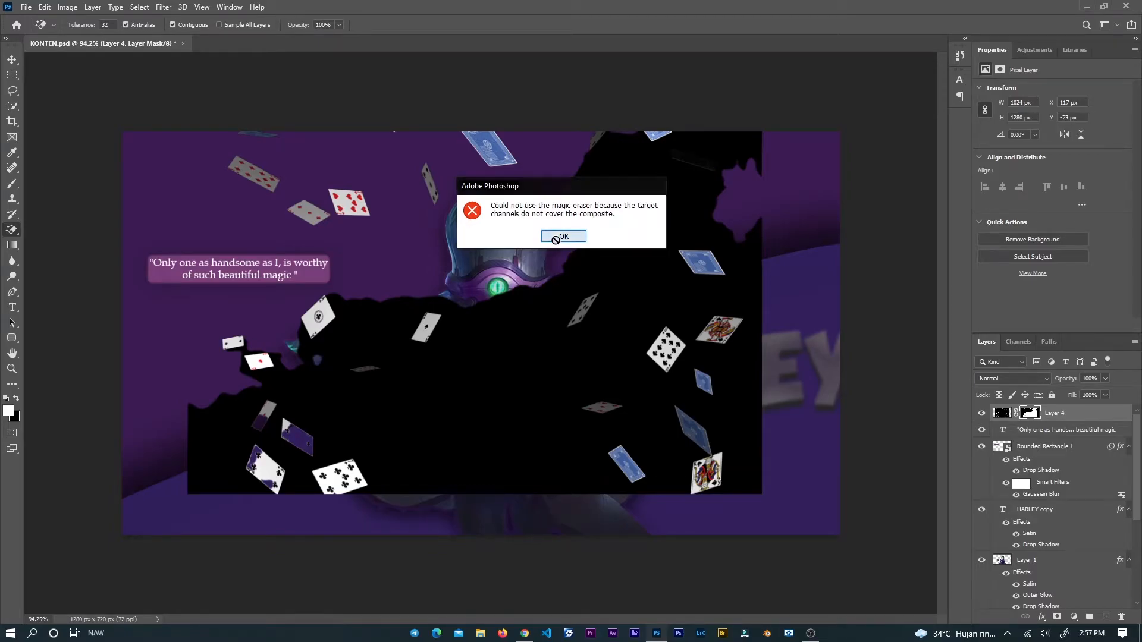
pyautogui.click(1010, 415)
pyautogui.click(466, 410)
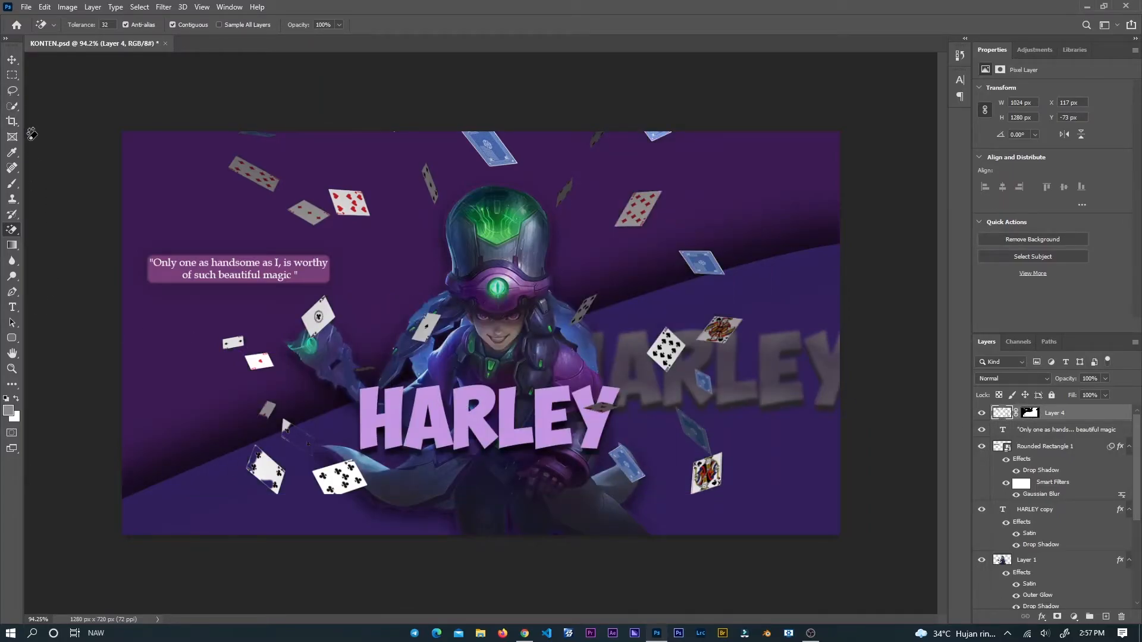
# Shift the cards down to erase the leftover black patch above them, and reposition the layer at X 103 px, Y 9 px.
pyautogui.click(11, 60)
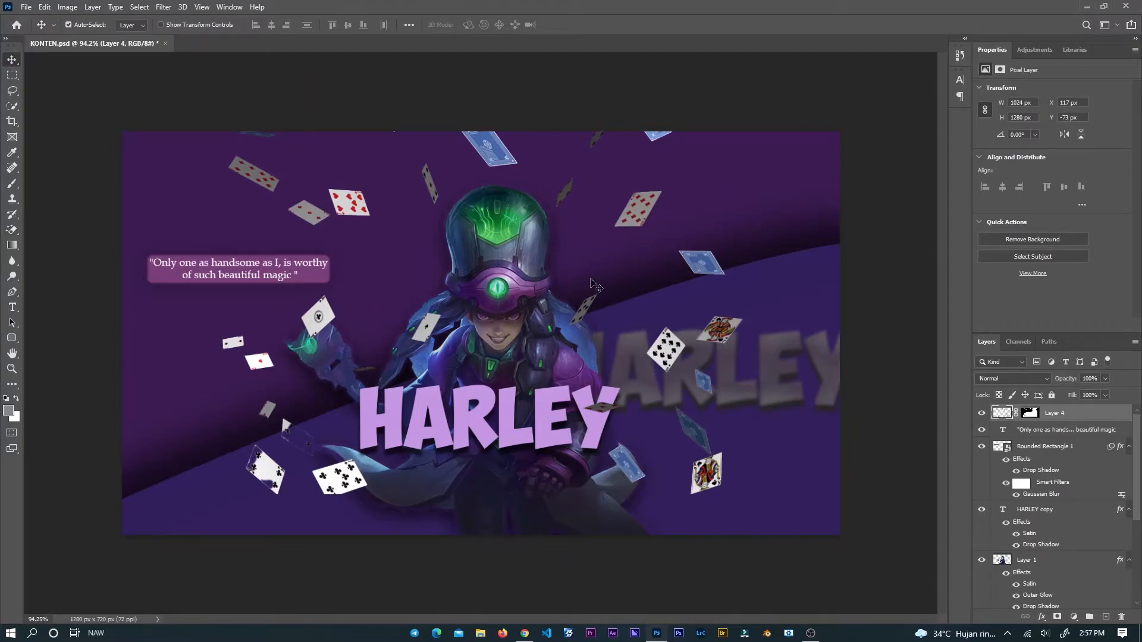
pyautogui.moveTo(589, 288); pyautogui.dragTo(573, 350)
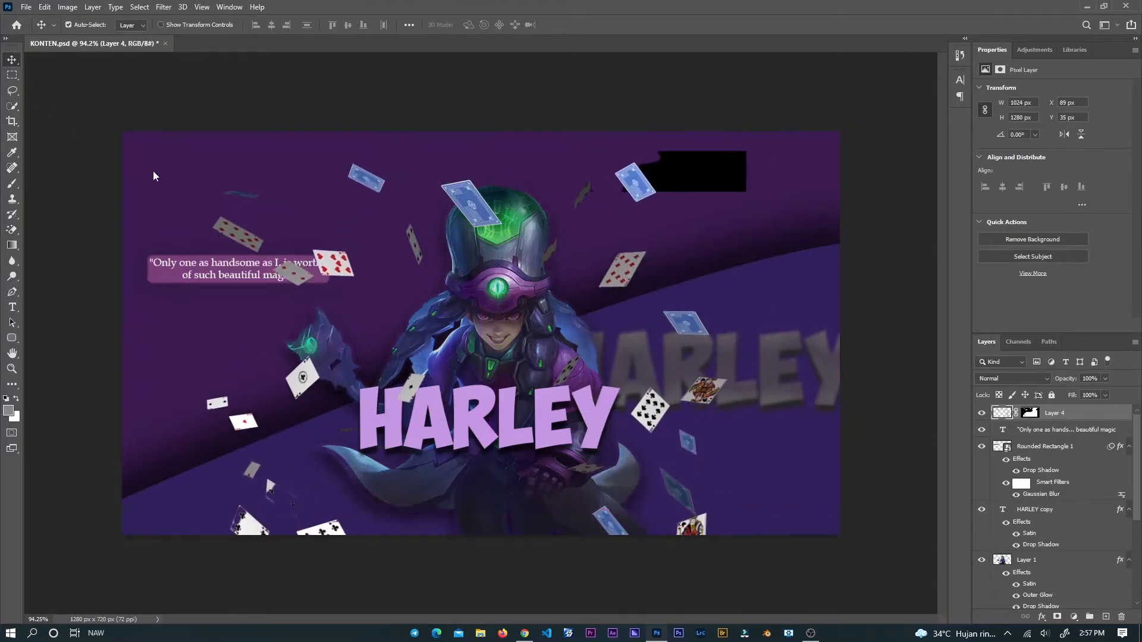
pyautogui.click(12, 230)
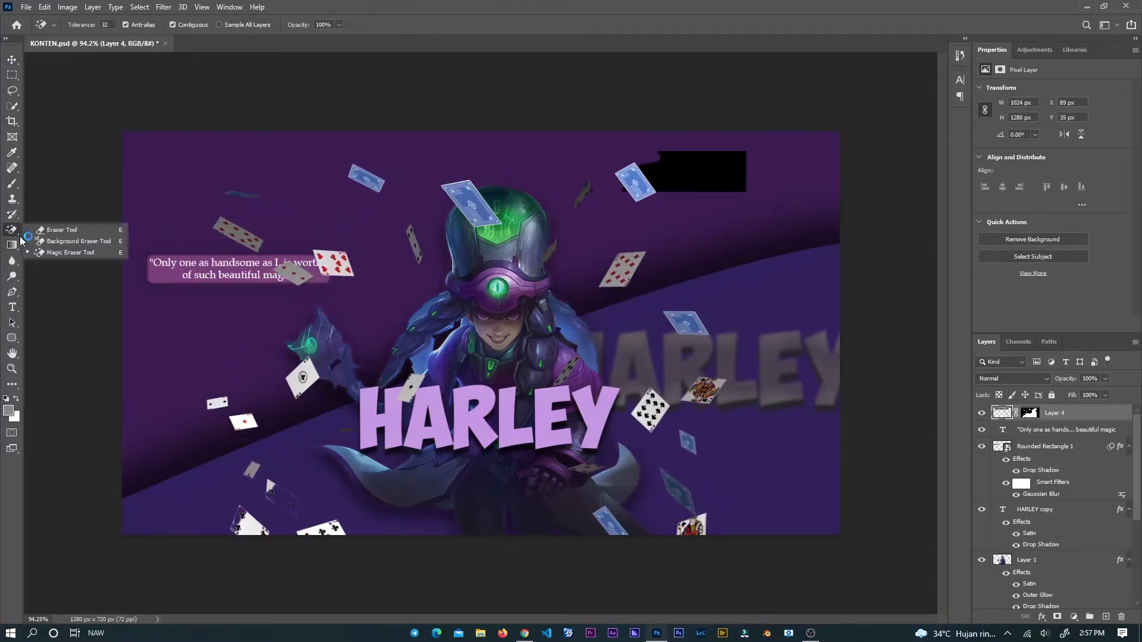
pyautogui.click(721, 167)
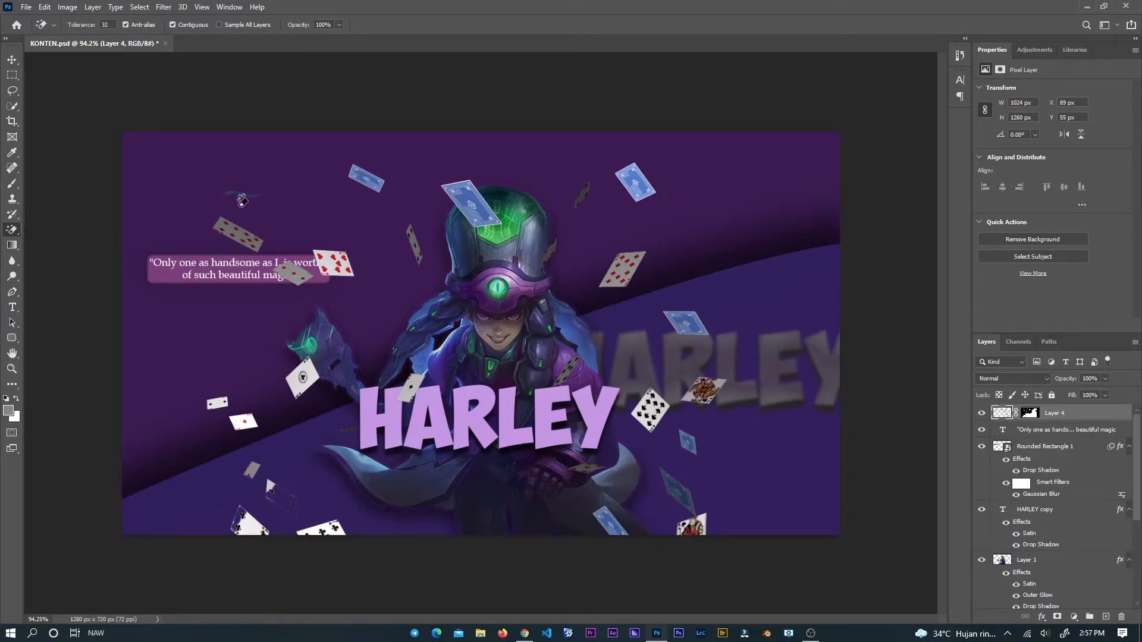
pyautogui.click(12, 59)
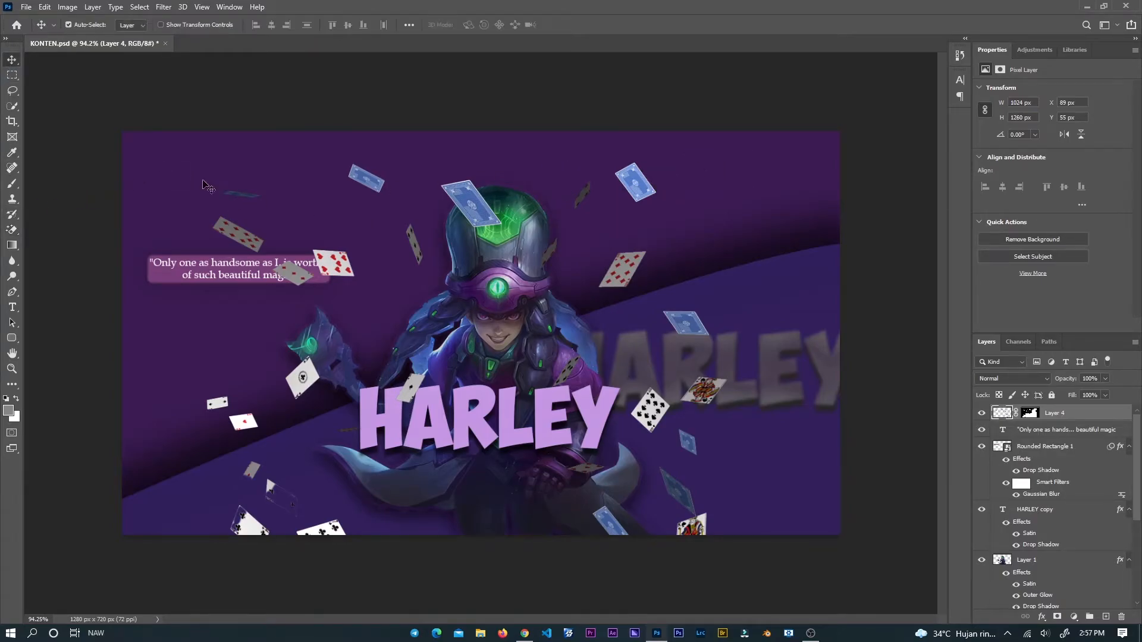
pyautogui.moveTo(457, 198); pyautogui.dragTo(471, 174)
pyautogui.moveTo(471, 176); pyautogui.dragTo(472, 177)
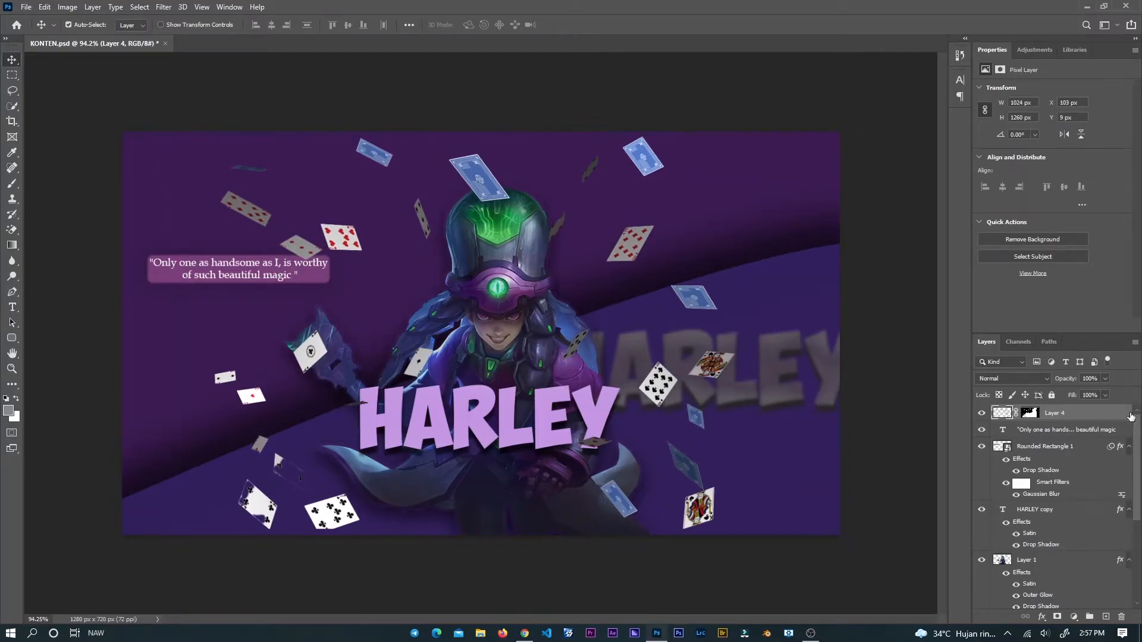
# Place the cards' Layer 4 directly beneath the character's Layer 1 in the layer order, keeping the existing layer masks.
pyautogui.moveTo(1067, 414); pyautogui.dragTo(1058, 586)
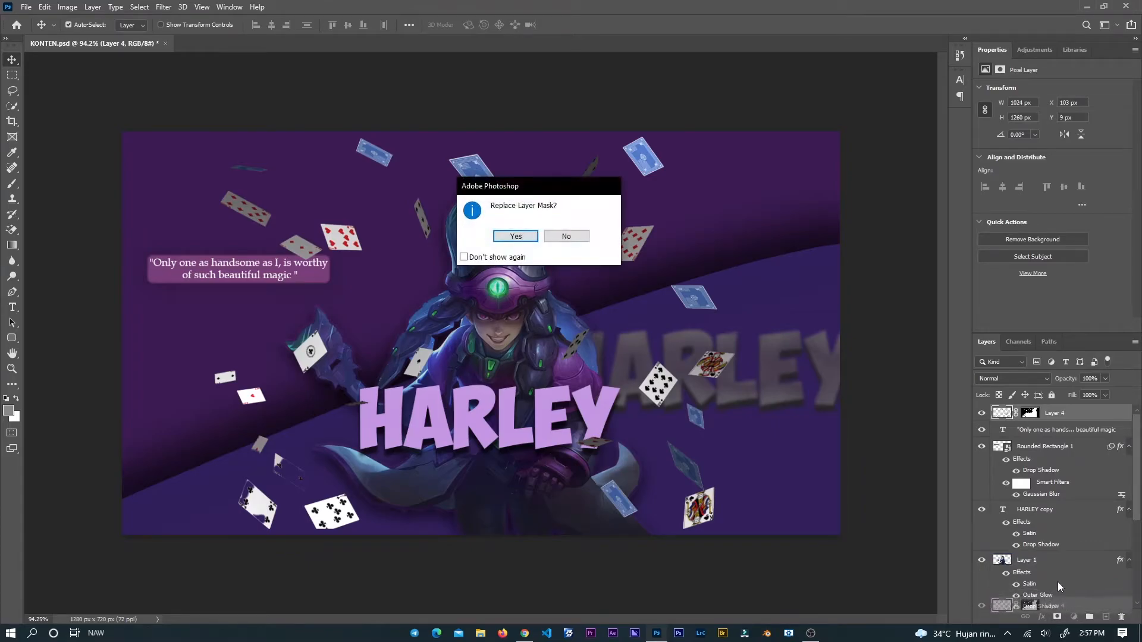
pyautogui.click(553, 237)
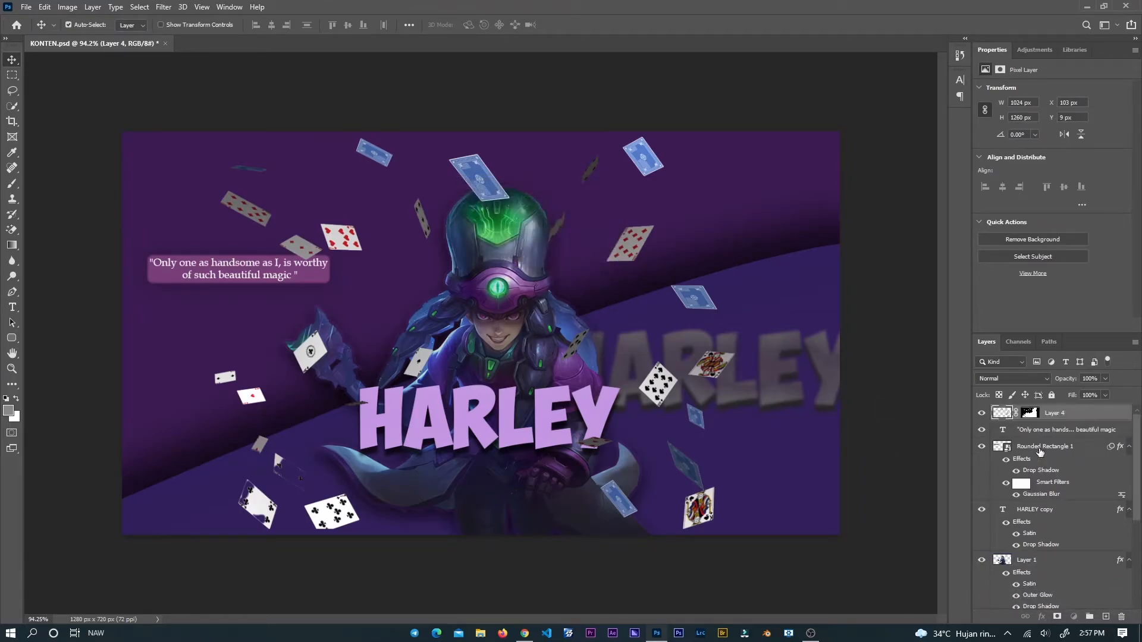
pyautogui.moveTo(1053, 412); pyautogui.dragTo(1068, 559)
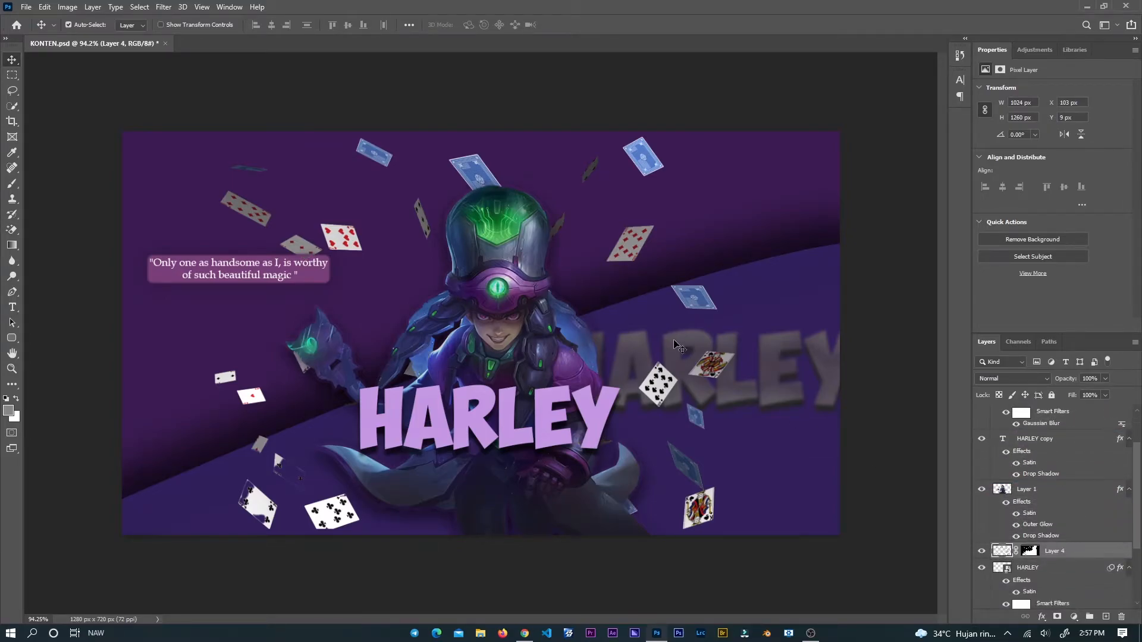
# Reposition the playing cards behind the character at X 128 px, Y 17 px, leaving their scale unchanged.
pyautogui.moveTo(653, 165); pyautogui.dragTo(655, 159)
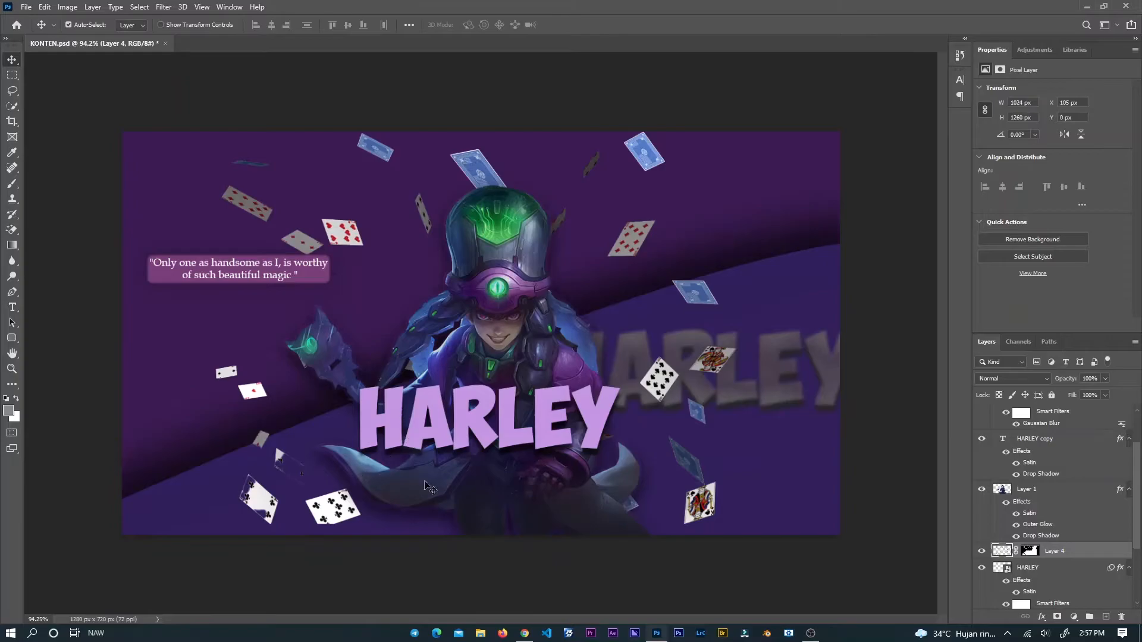
pyautogui.hotkey('ctrl', 't')
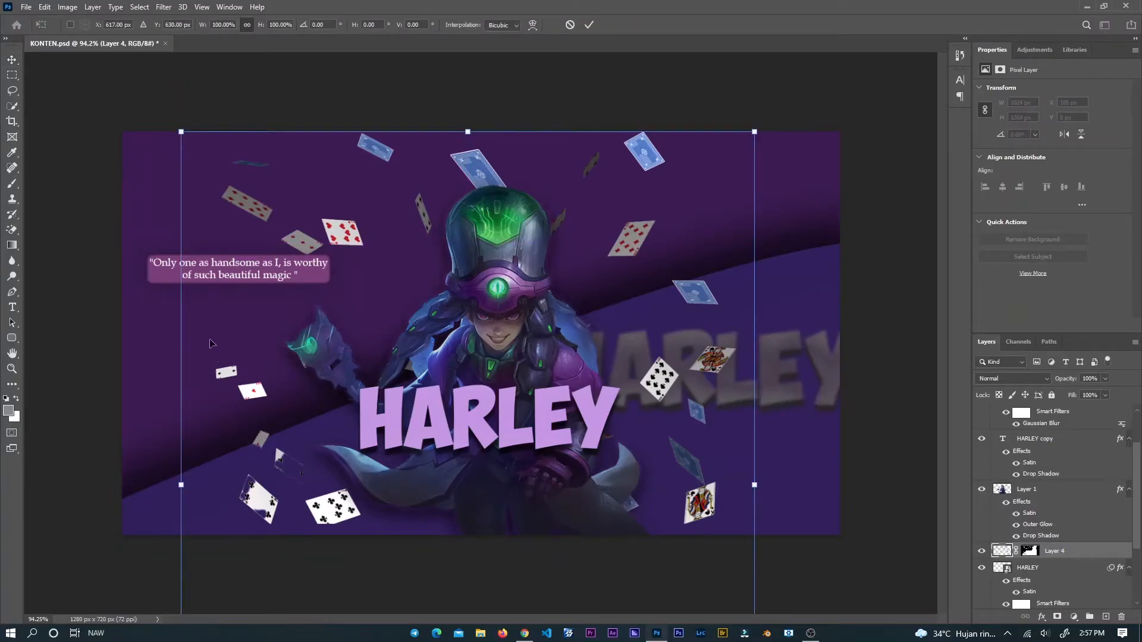
pyautogui.scroll(-3, 321, 515)
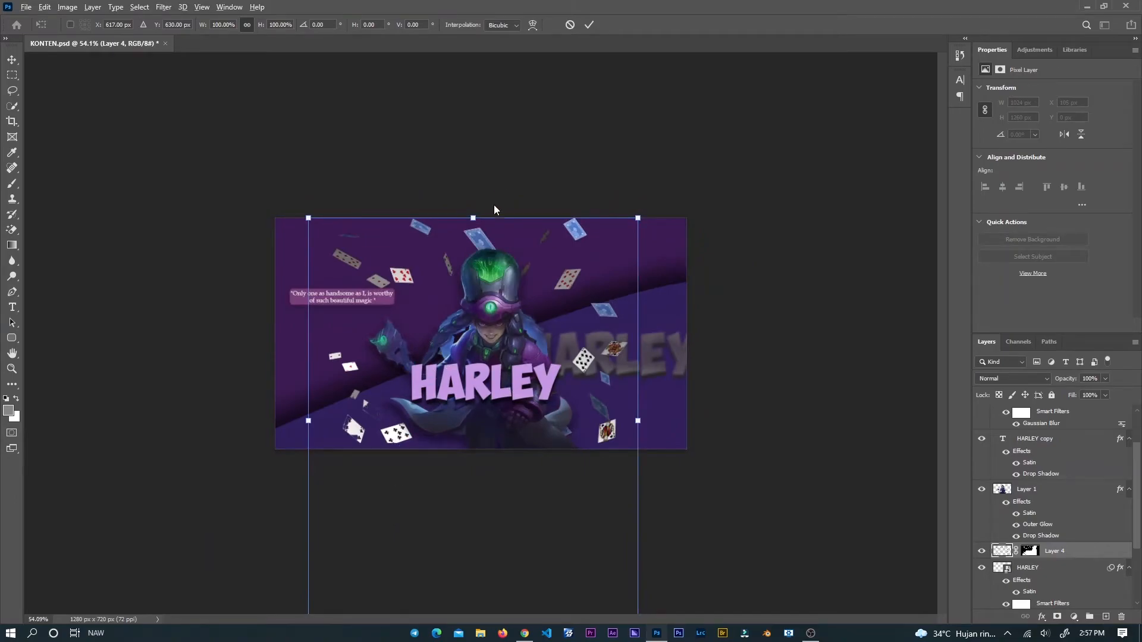
pyautogui.click(596, 24)
pyautogui.moveTo(451, 315); pyautogui.dragTo(522, 43)
pyautogui.moveTo(606, 428)
pyautogui.mouseDown()
pyautogui.moveTo(618, 384)
pyautogui.moveTo(592, 352)
pyautogui.moveTo(594, 405)
pyautogui.moveTo(608, 446)
pyautogui.moveTo(615, 439)
pyautogui.mouseUp()
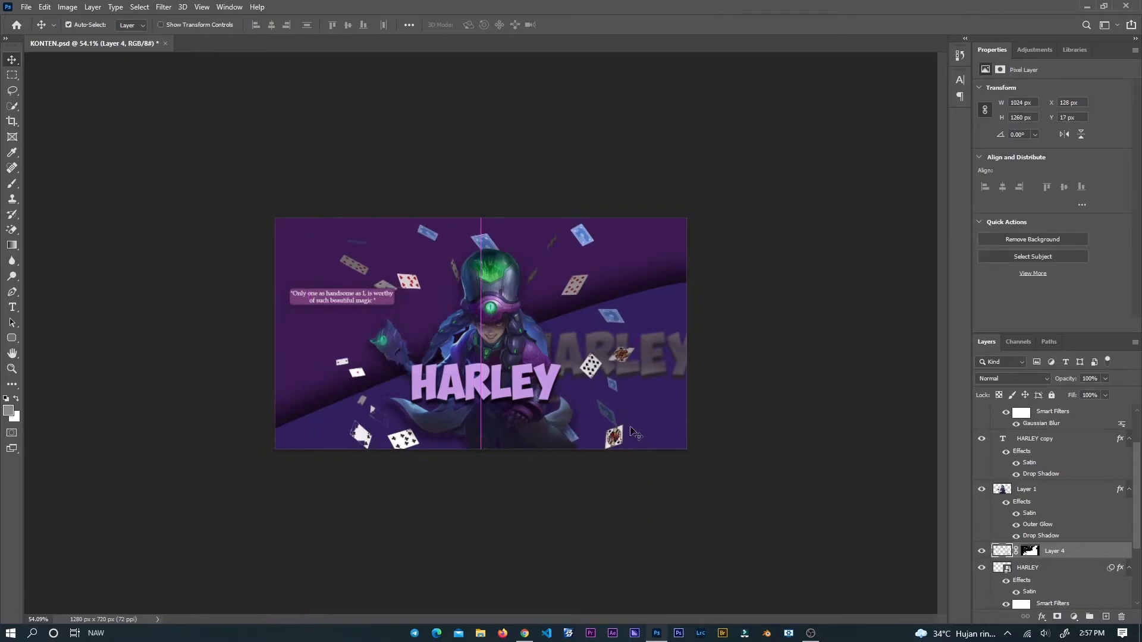
# Apply a Gaussian Blur to the playing cards on Layer 4 with a radius larger than 1.6 pixels.
pyautogui.click(162, 7)
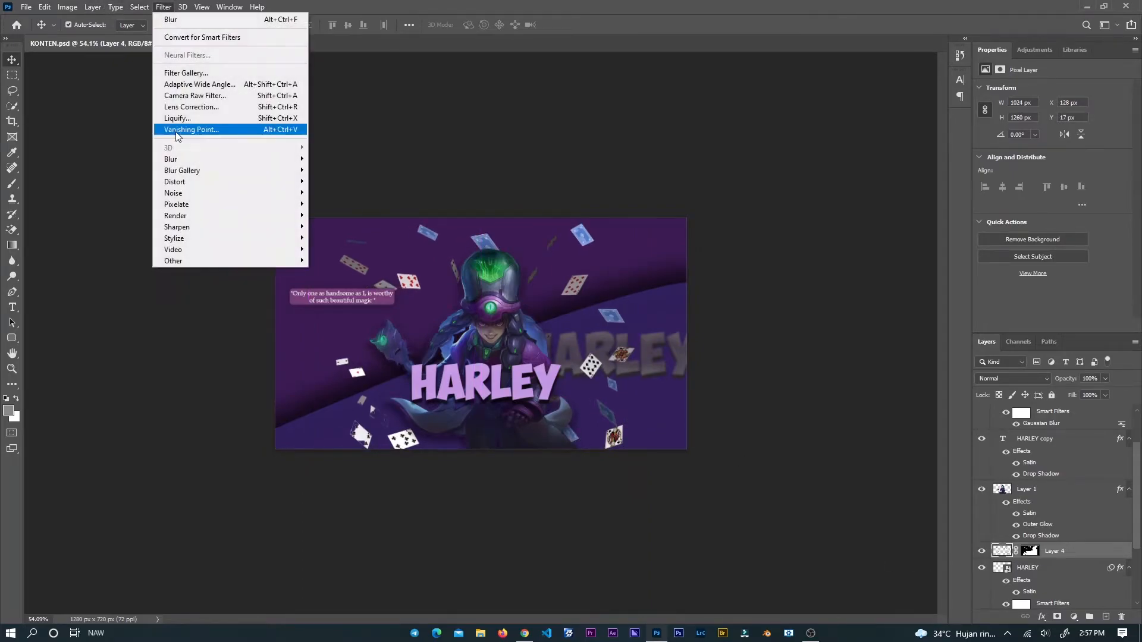
pyautogui.moveTo(196, 161)
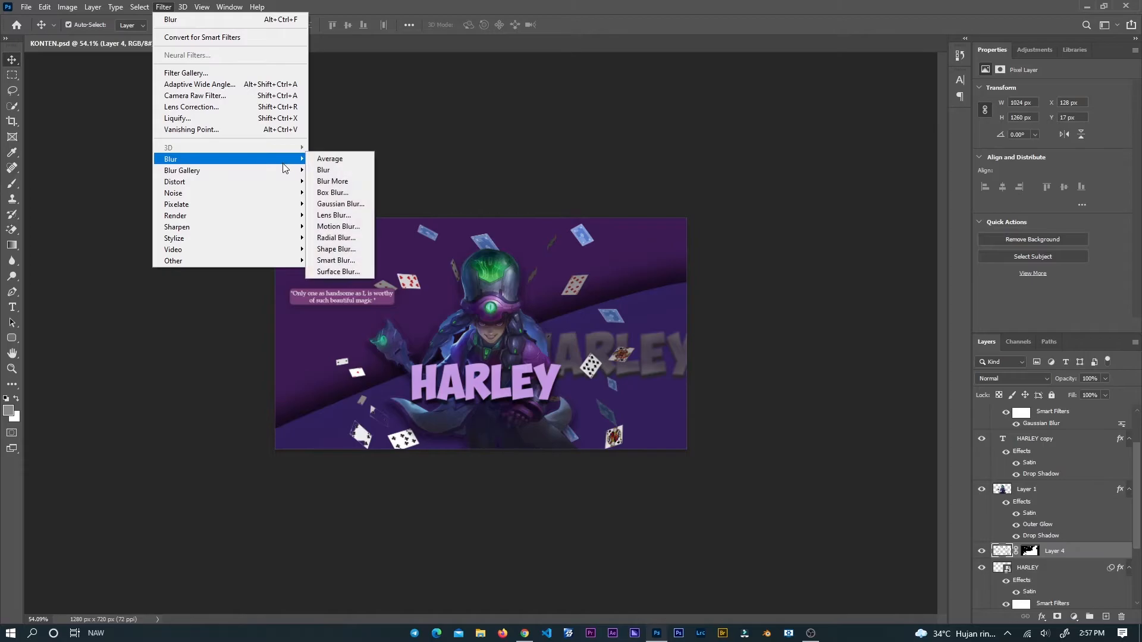
pyautogui.click(334, 206)
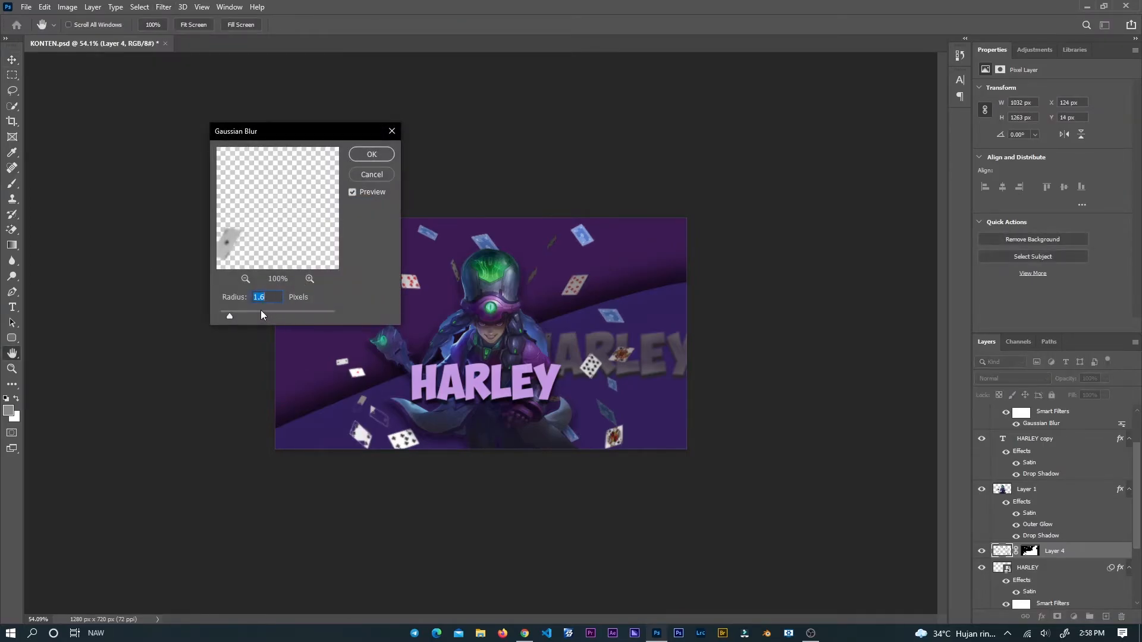
pyautogui.moveTo(259, 311); pyautogui.dragTo(239, 312)
pyautogui.click(371, 154)
pyautogui.press('v')
# Shift the boxed quote slightly down and closer to the canvas's left edge.
pyautogui.scroll(3, 495, 317)
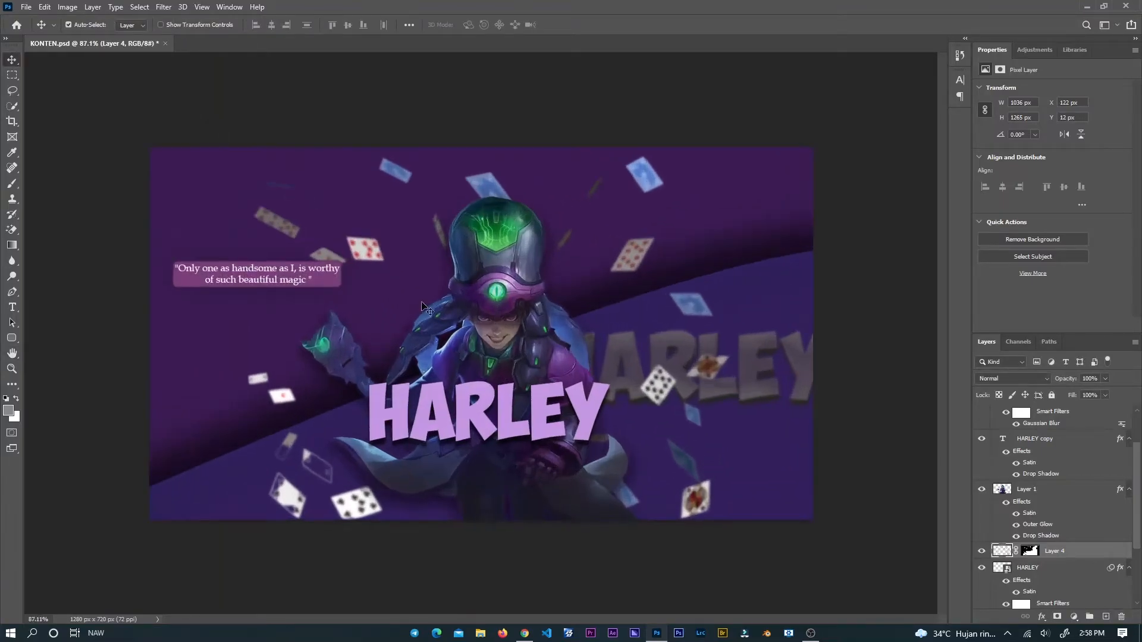
pyautogui.scroll(2, 425, 307)
pyautogui.moveTo(285, 265); pyautogui.dragTo(221, 288)
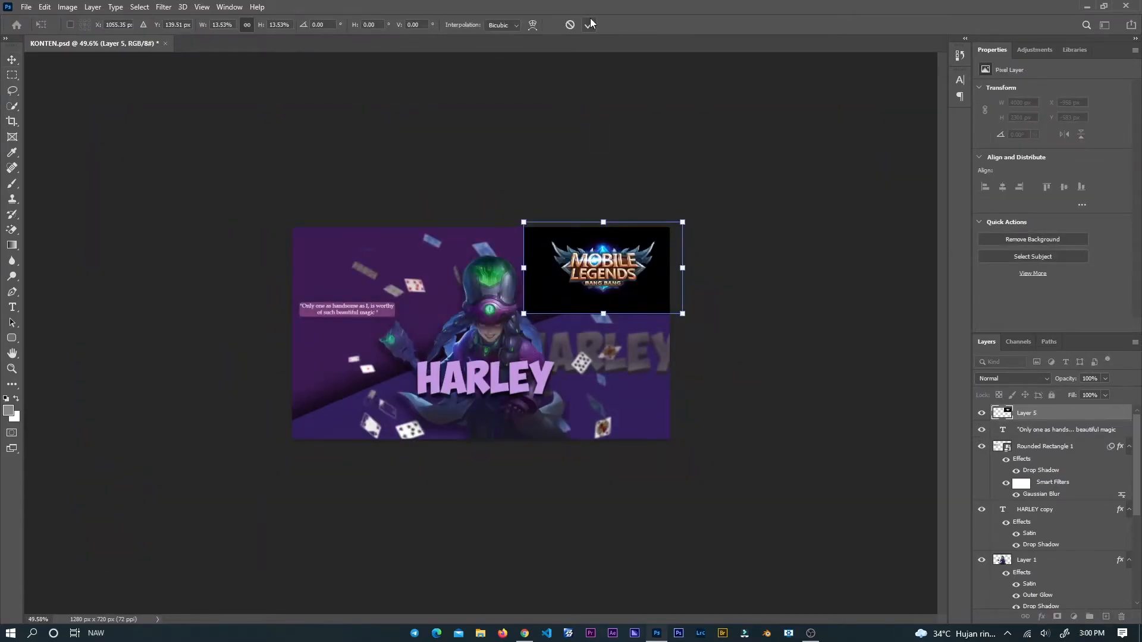
# Scale the Mobile Legends logo to 13.53% in the canvas's upper-right corner and erase its black background with the Magic Eraser.
pyautogui.click(589, 24)
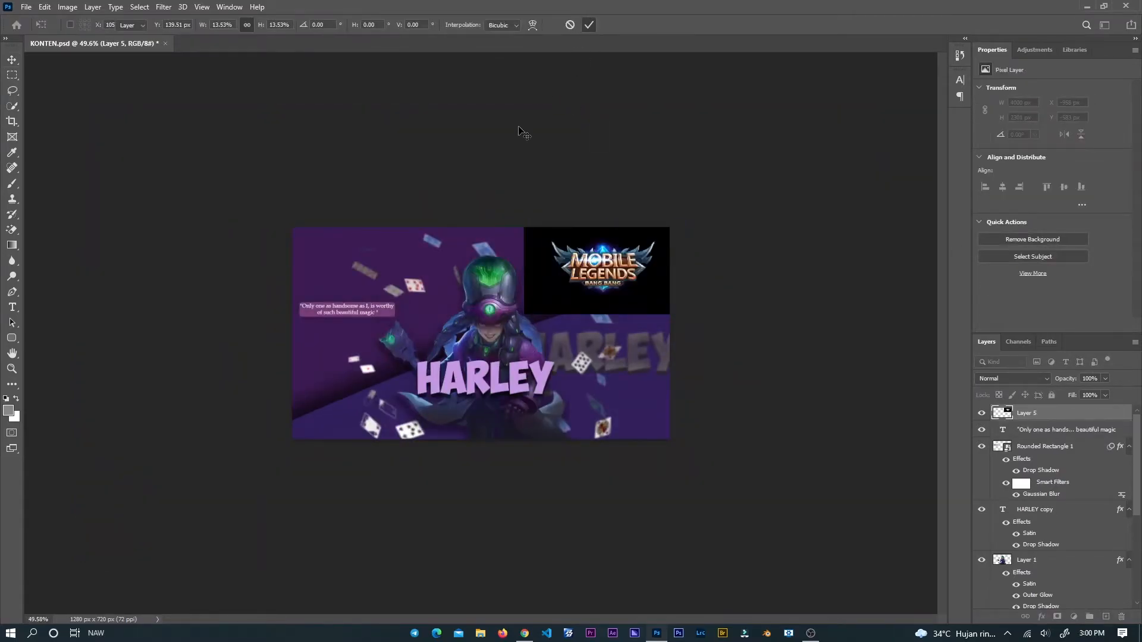
pyautogui.click(13, 232)
pyautogui.rightClick(14, 236)
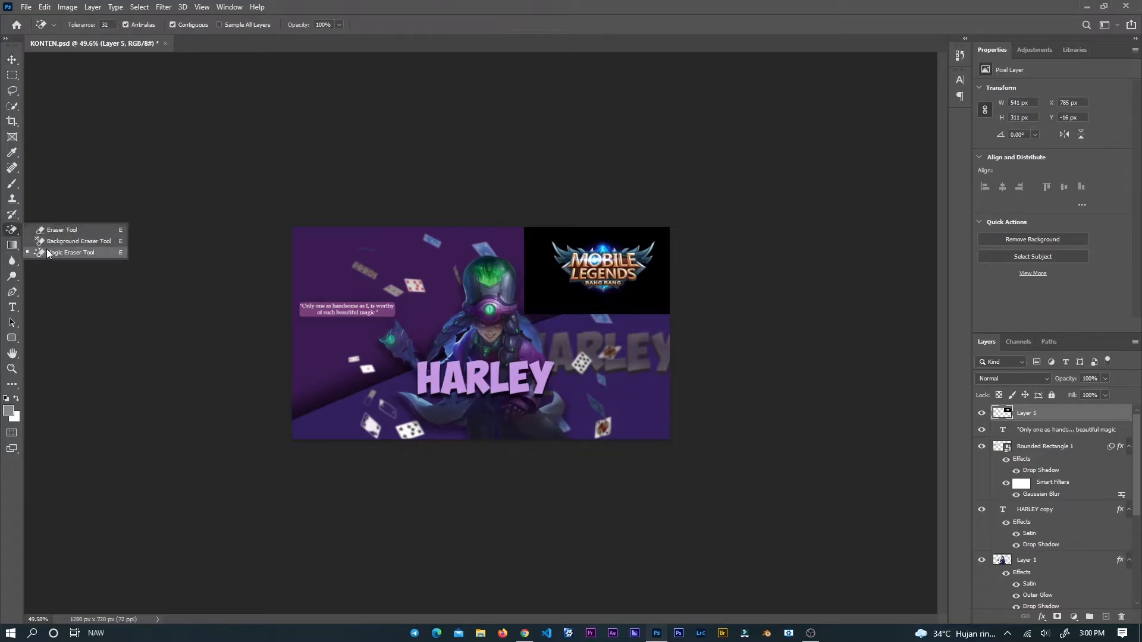
pyautogui.click(583, 303)
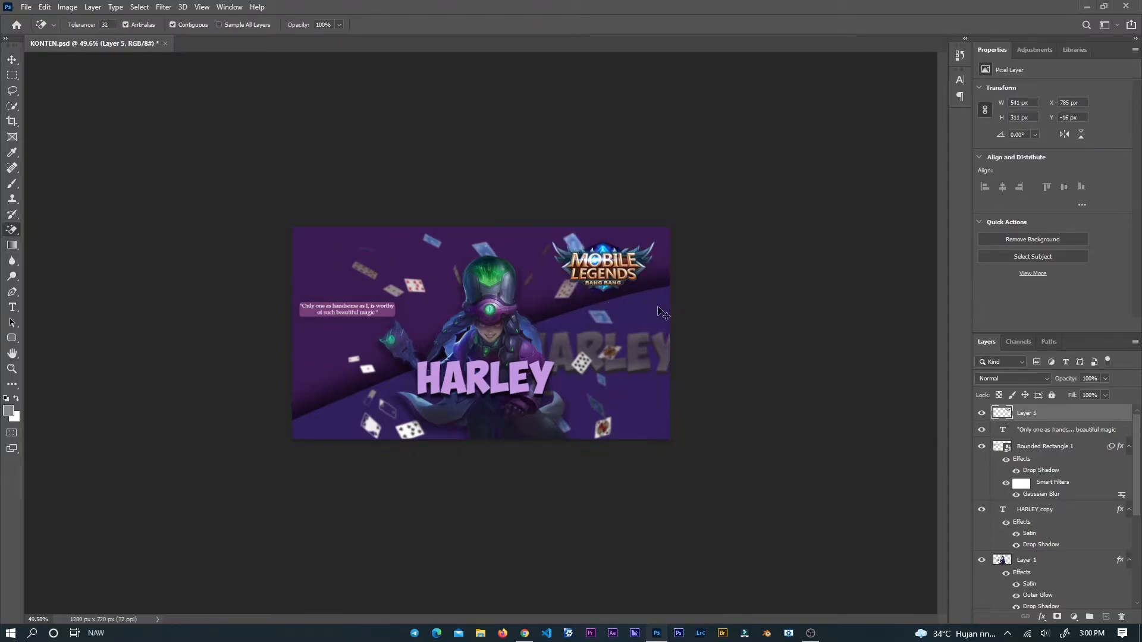
# Move the Mobile Legends logo closer to the canvas's upper-right corner, at X 805 px, Y -38 px.
pyautogui.scroll(3, 666, 308)
pyautogui.scroll(3, 814, 271)
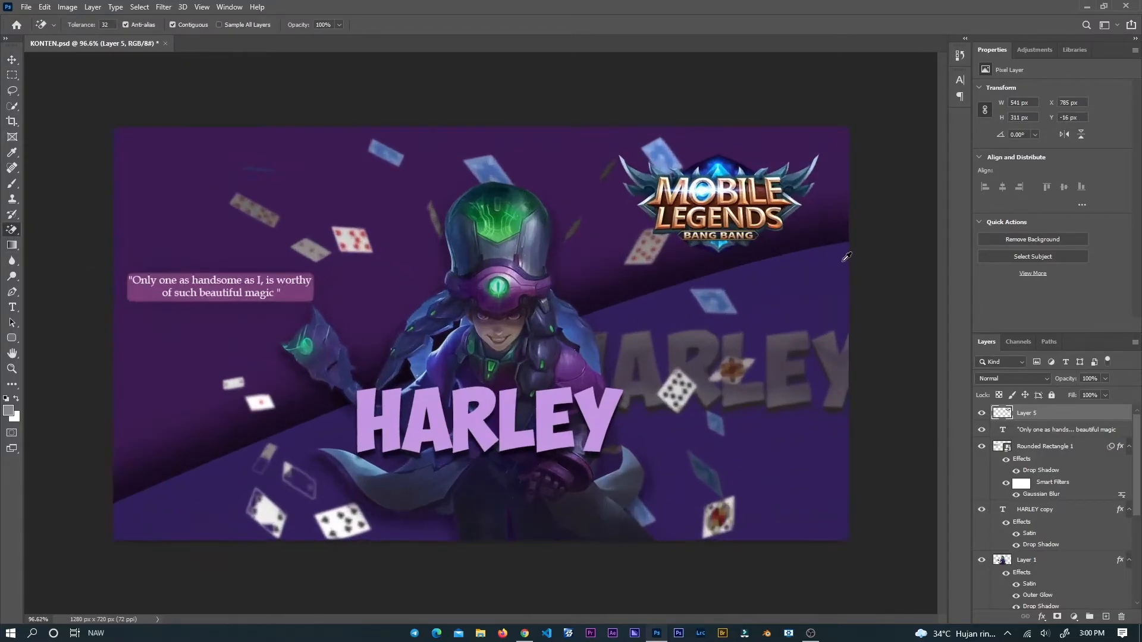
pyautogui.click(12, 59)
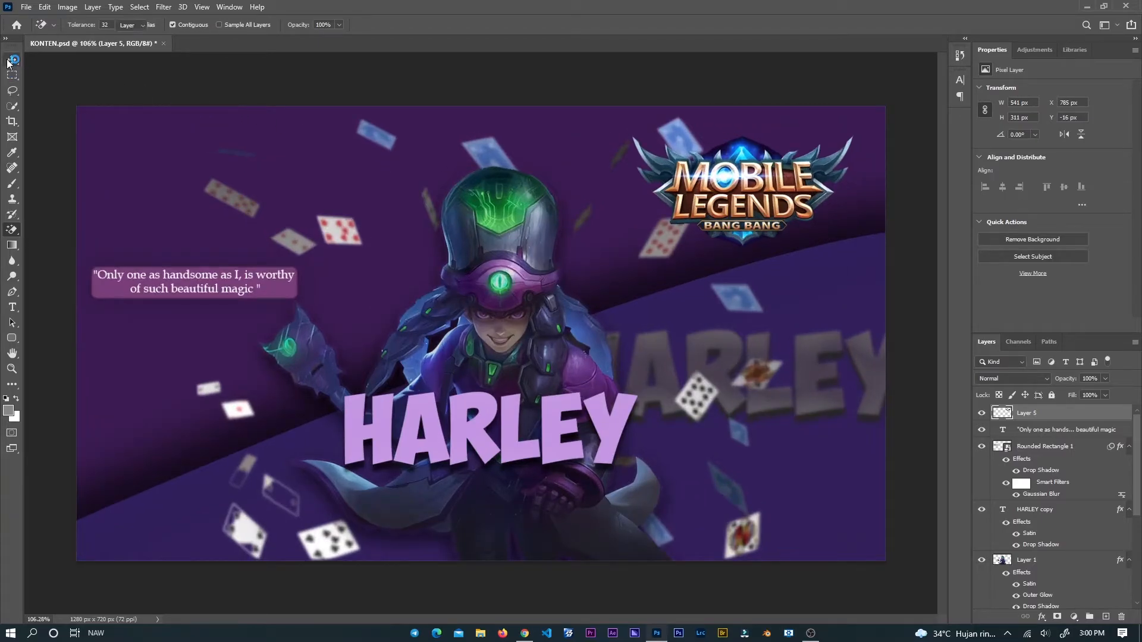
pyautogui.moveTo(774, 196); pyautogui.dragTo(805, 170)
pyautogui.scroll(-3, 833, 308)
pyautogui.scroll(-1, 832, 308)
pyautogui.scroll(3, 805, 339)
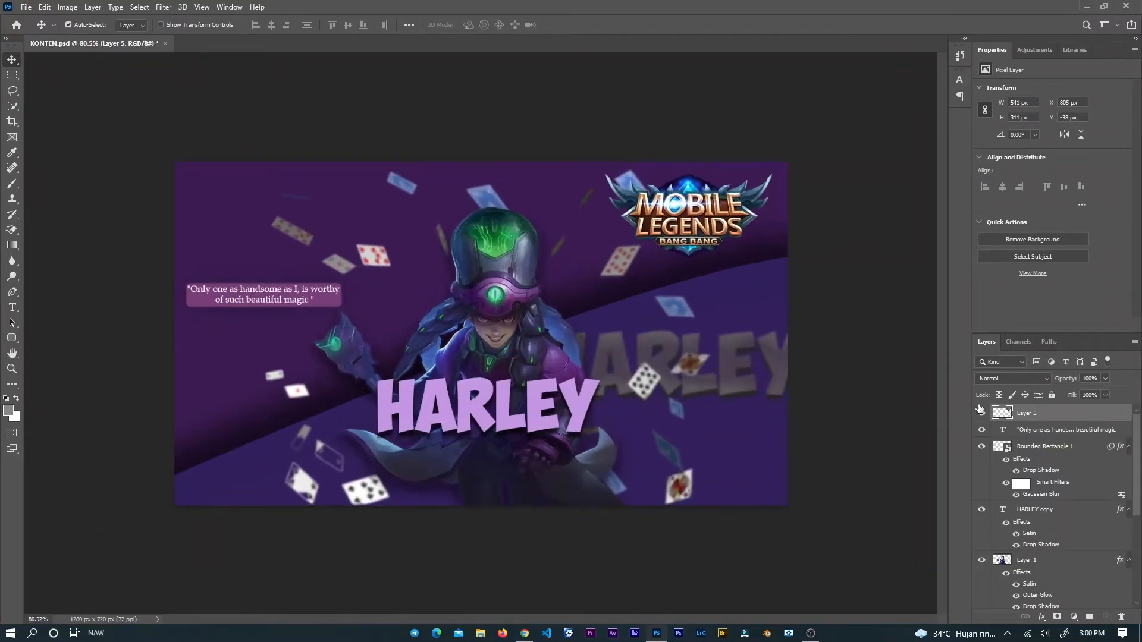
# Add a Multiply Drop Shadow to the logo on Layer 5, with 0 px distance and a size smaller than 128 px.
pyautogui.click(1042, 617)
pyautogui.click(1065, 625)
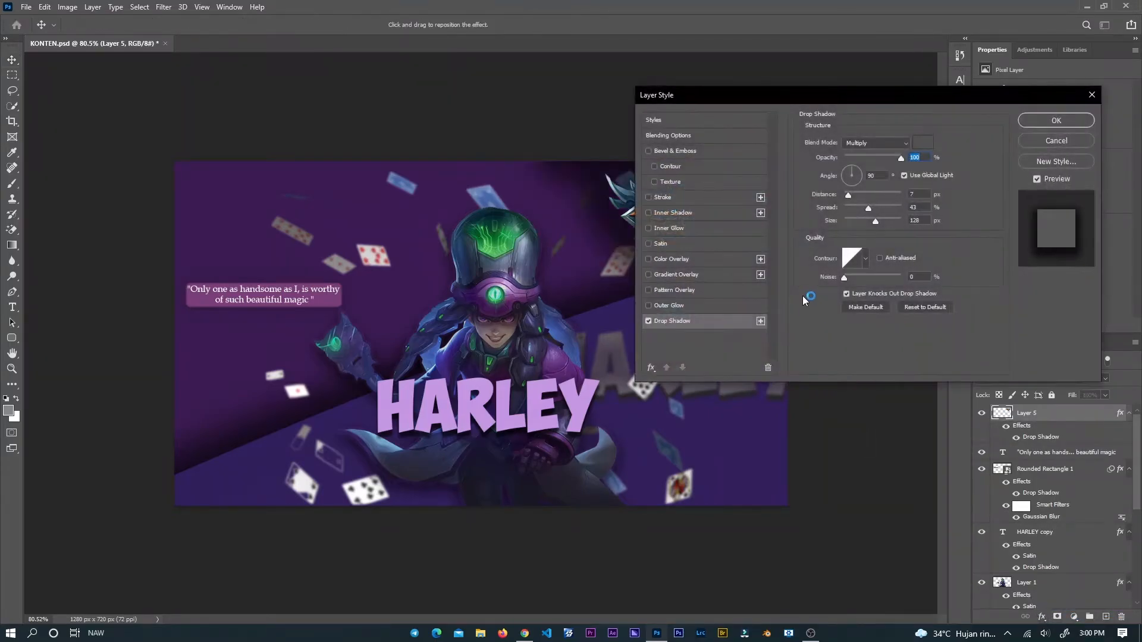
pyautogui.moveTo(801, 101); pyautogui.dragTo(347, 307)
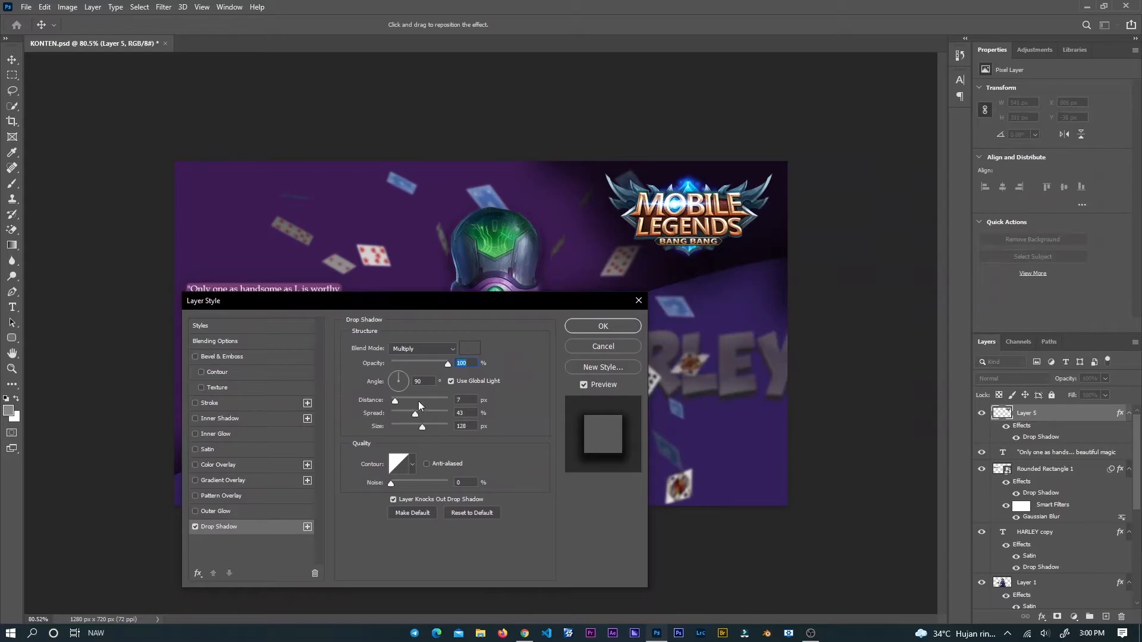
pyautogui.moveTo(395, 401)
pyautogui.mouseDown()
pyautogui.moveTo(397, 411)
pyautogui.moveTo(445, 405)
pyautogui.moveTo(383, 411)
pyautogui.mouseUp()
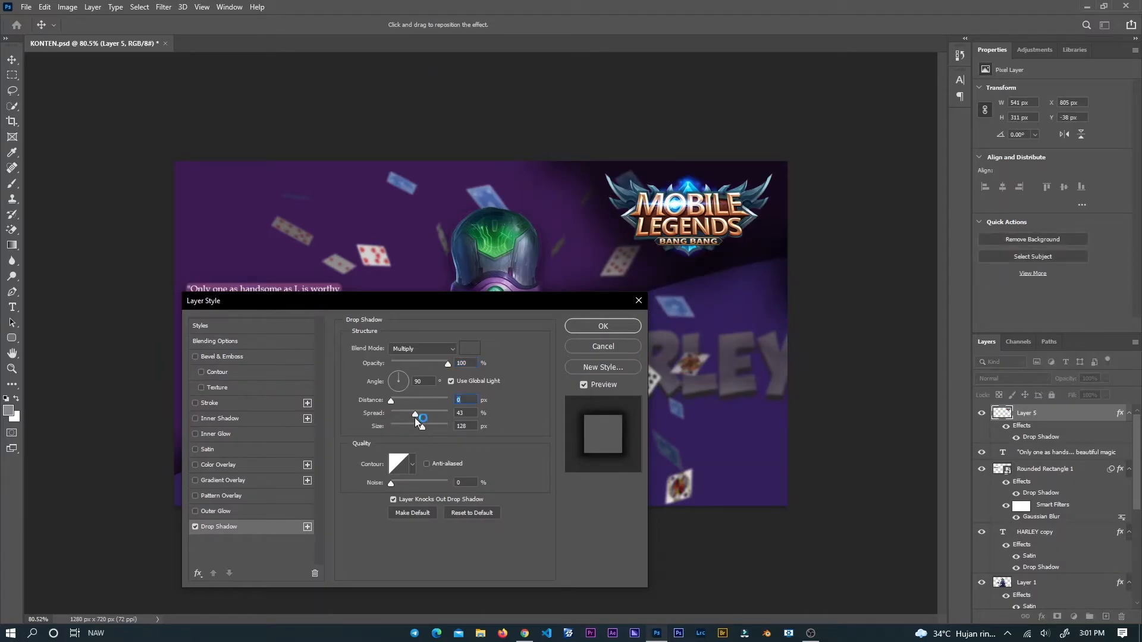
pyautogui.moveTo(410, 425)
pyautogui.mouseDown()
pyautogui.moveTo(392, 425)
pyautogui.moveTo(426, 424)
pyautogui.moveTo(409, 424)
pyautogui.mouseUp()
# Color the logo's Drop Shadow purple #542b82 and set its opacity to 48%, distance to 32 px, spread to 34% and size to 84 px.
pyautogui.click(469, 348)
pyautogui.click(547, 433)
pyautogui.moveTo(546, 441); pyautogui.dragTo(502, 420)
pyautogui.click(611, 474)
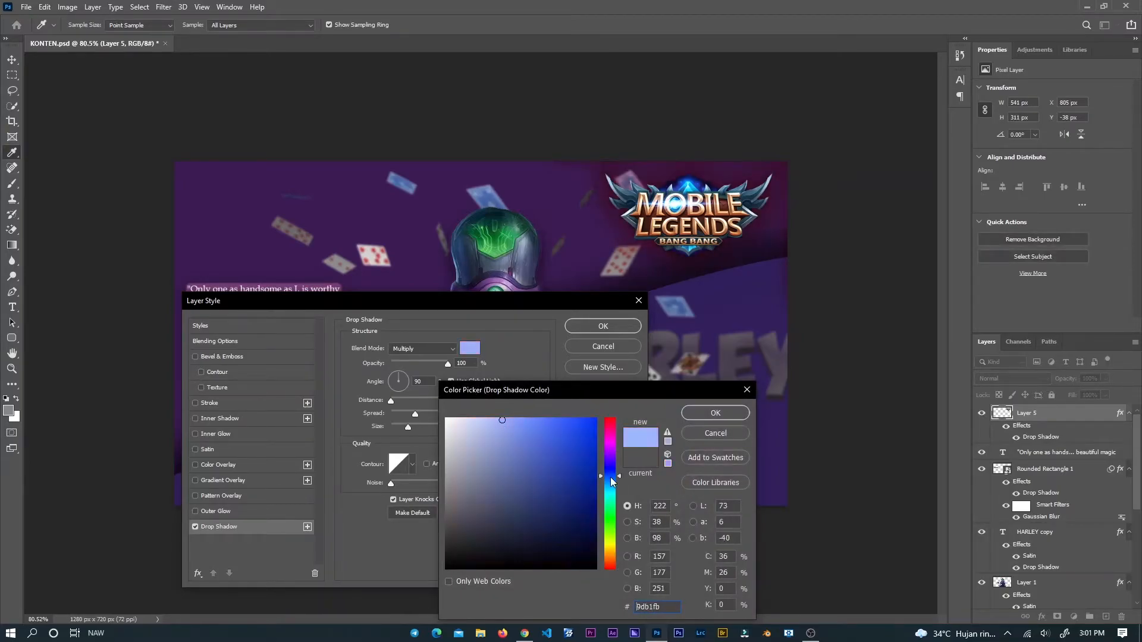
pyautogui.click(611, 484)
pyautogui.click(546, 504)
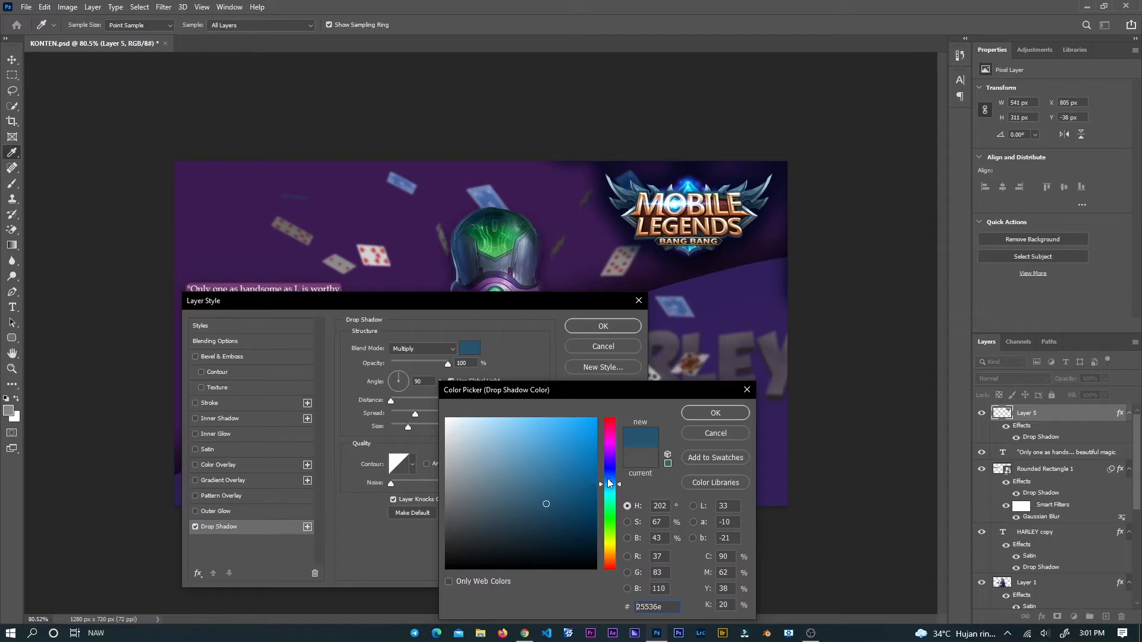
pyautogui.click(611, 457)
pyautogui.click(546, 492)
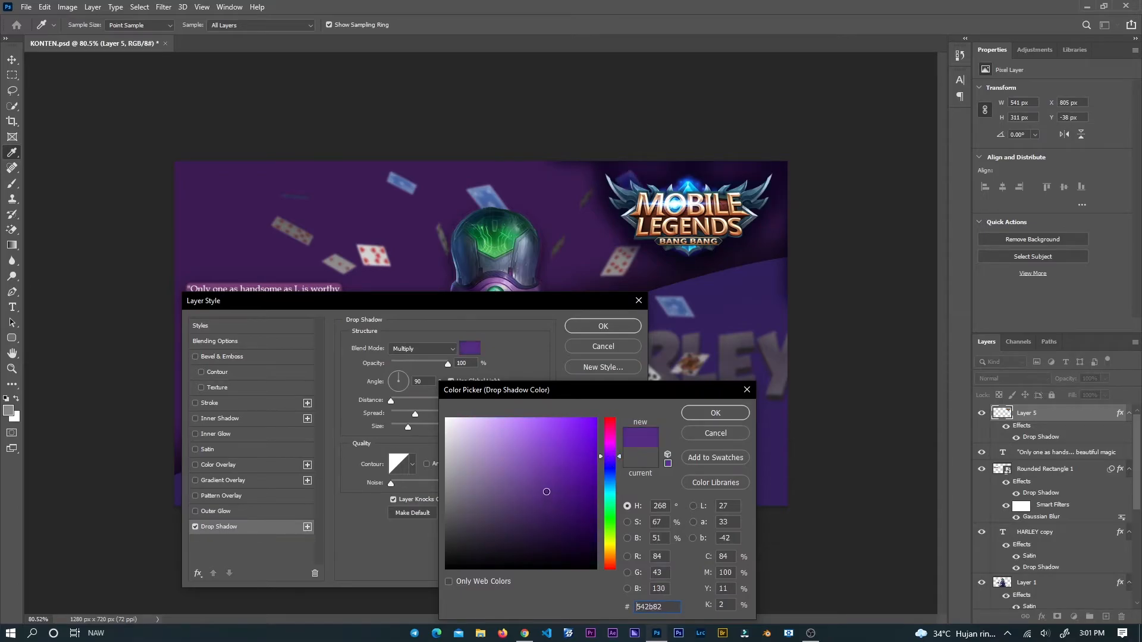
pyautogui.click(694, 415)
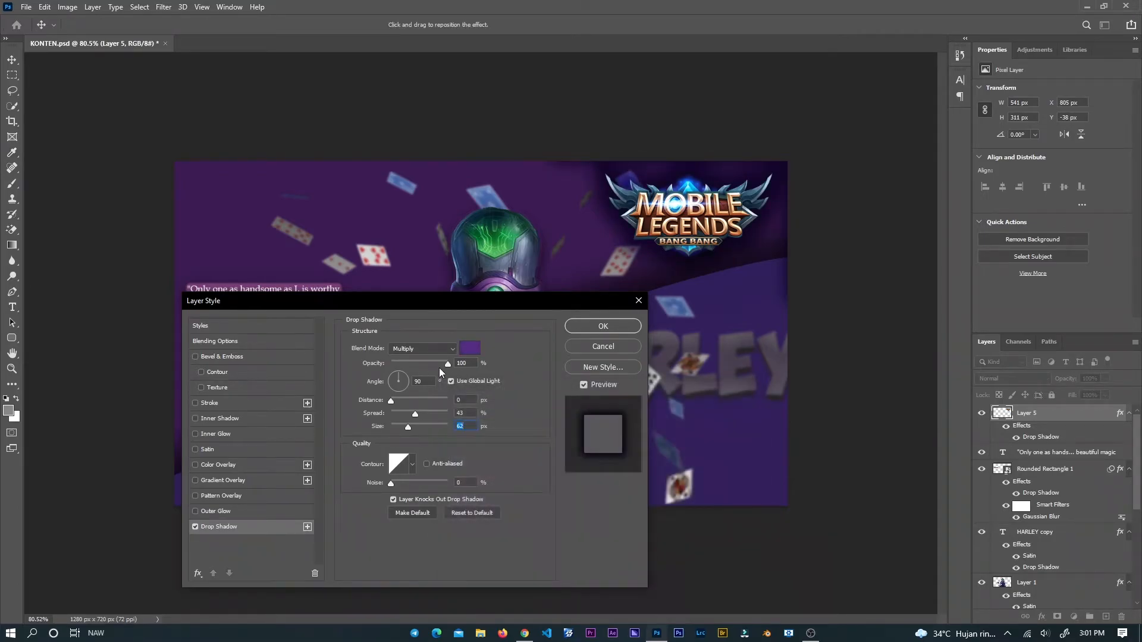
pyautogui.moveTo(437, 365); pyautogui.dragTo(412, 417)
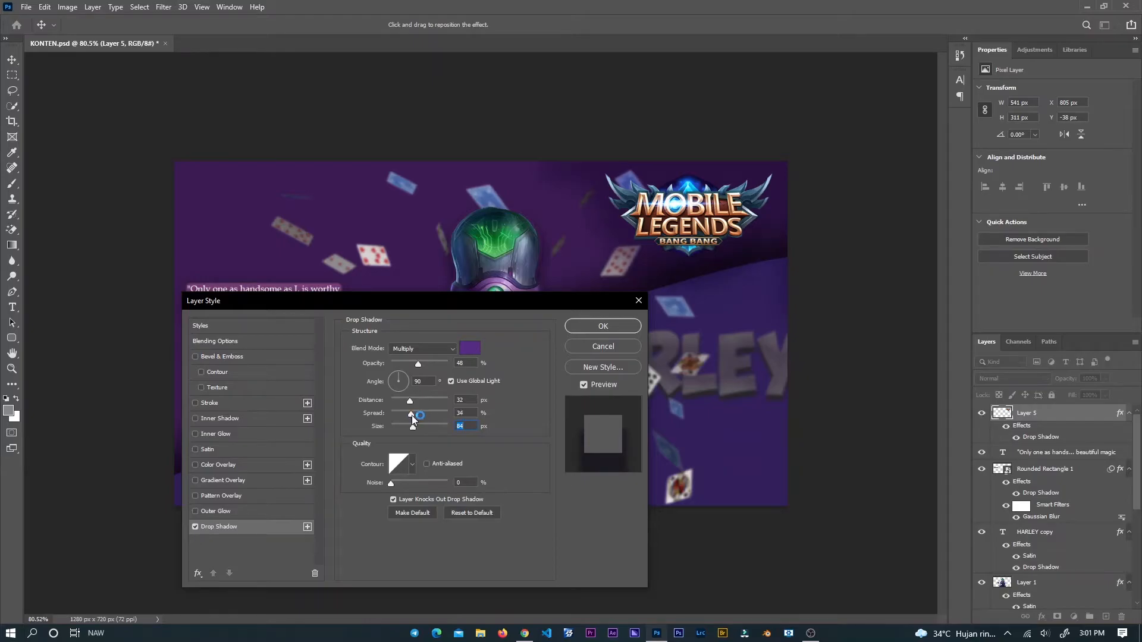
pyautogui.click(606, 326)
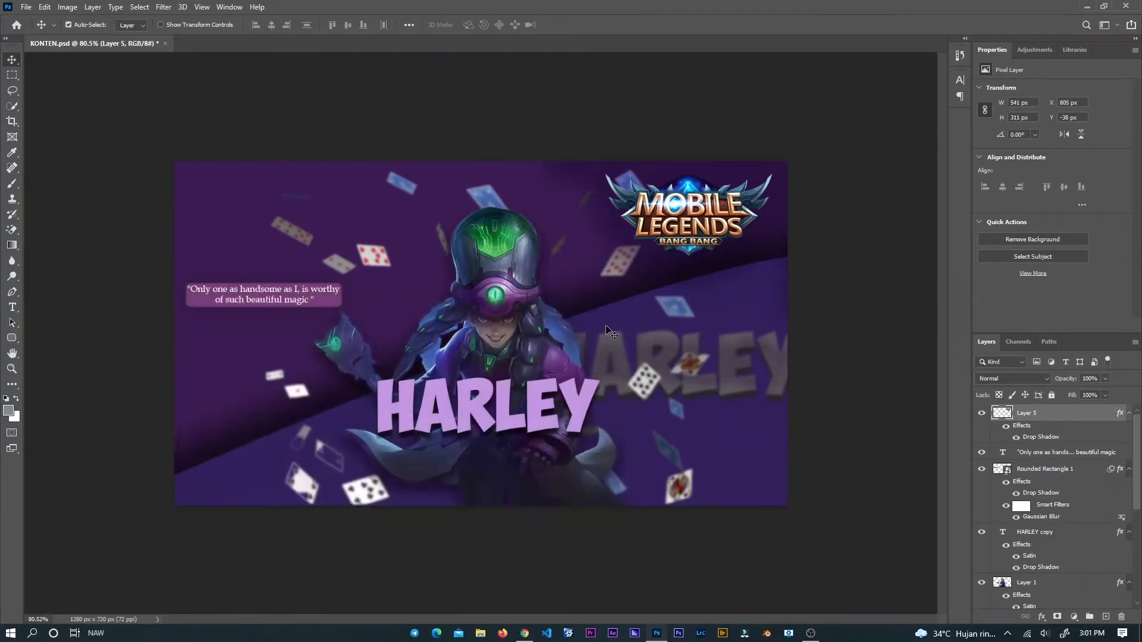
# Add the creator's social media handle as a white 60 pt Hobo Std text layer below the boxed quote.
pyautogui.click(12, 307)
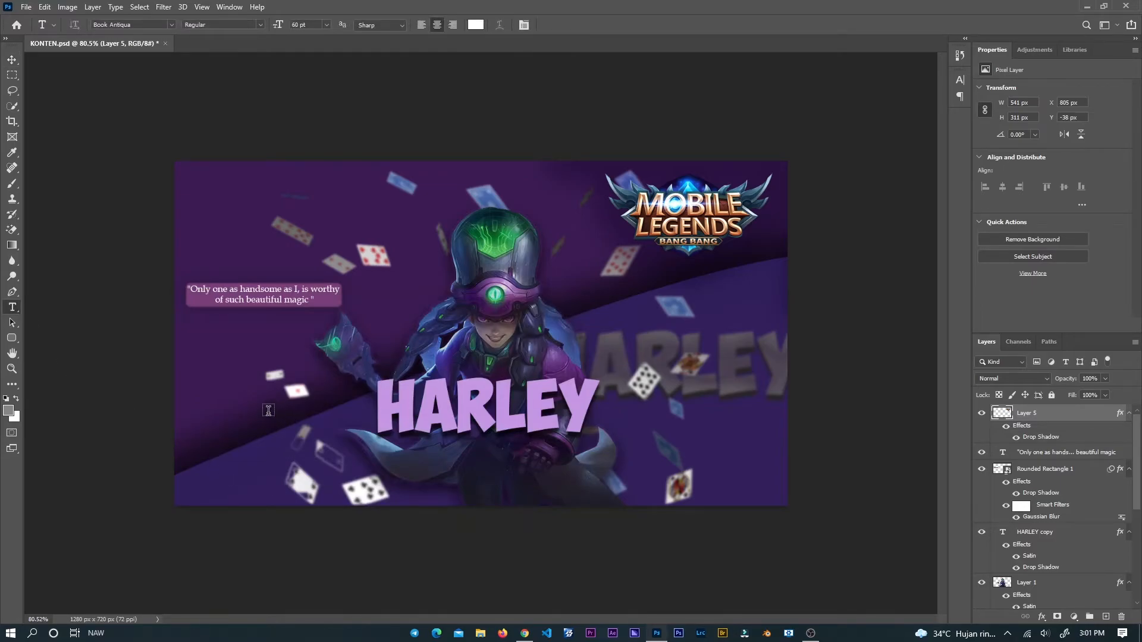
pyautogui.click(220, 398)
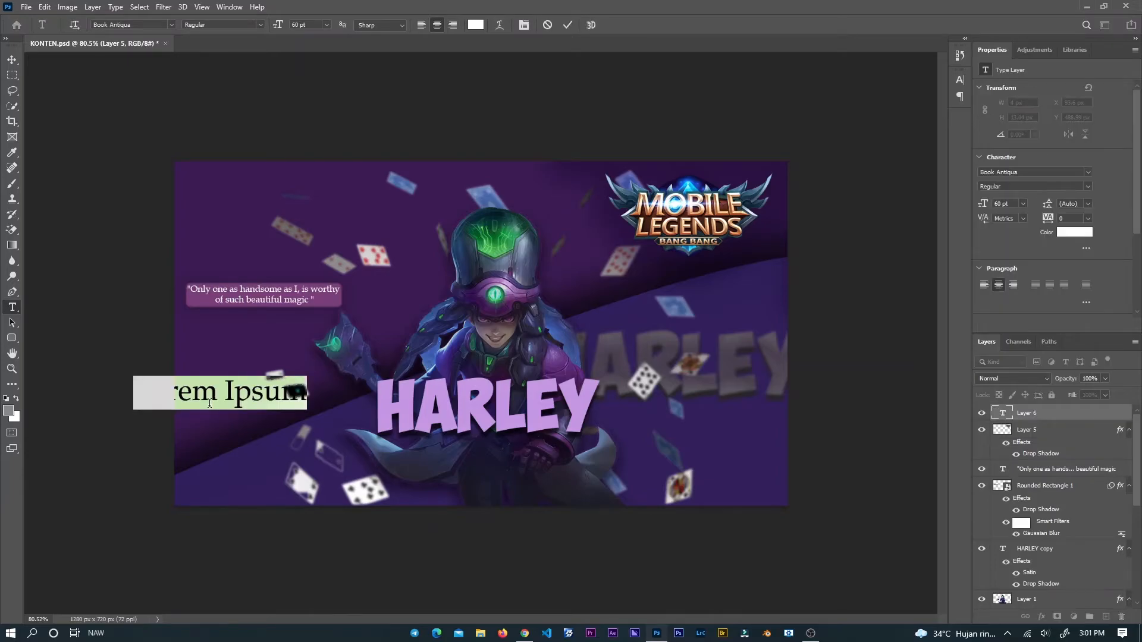
pyautogui.press('BackSpace')
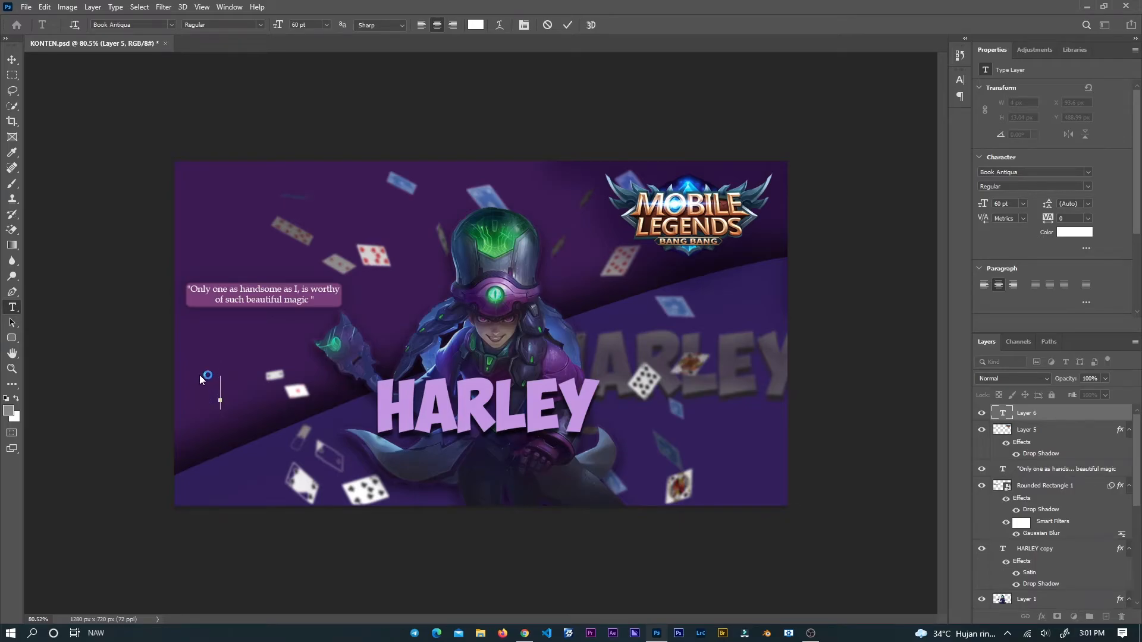
pyautogui.click(172, 25)
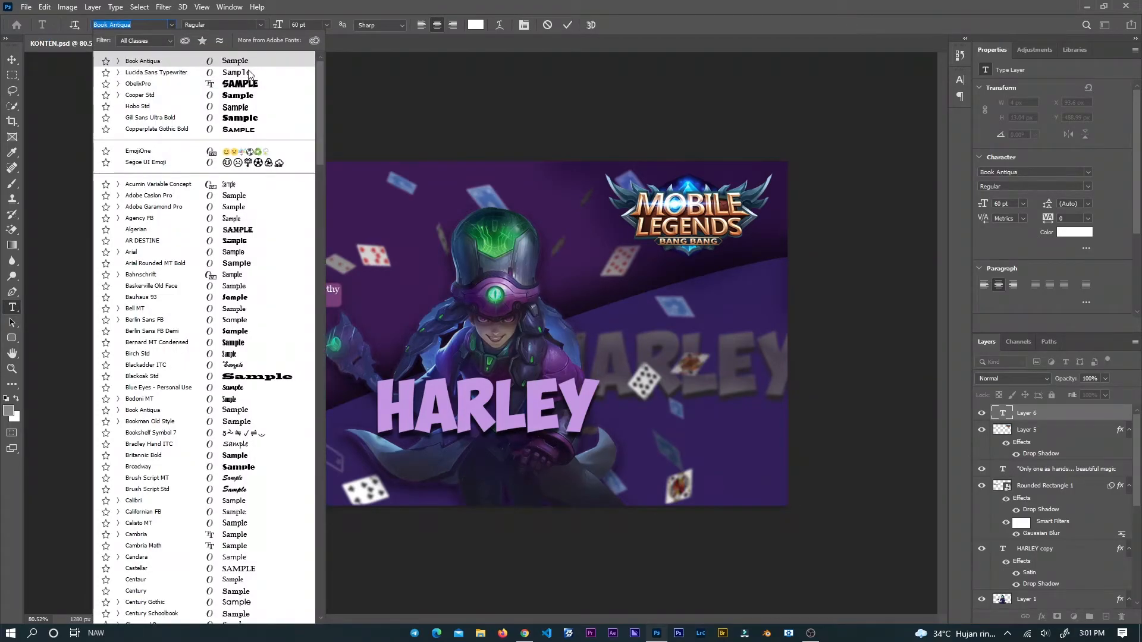
pyautogui.click(258, 108)
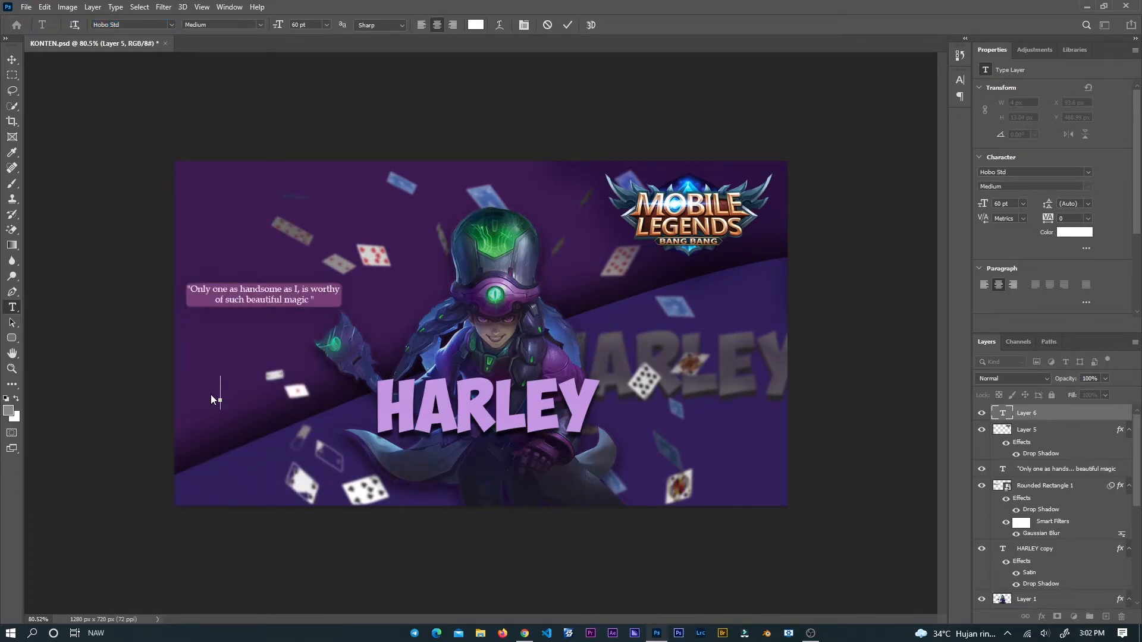
pyautogui.hotkey('ctrl', 'v')
pyautogui.hotkey('ctrl', 'v')
pyautogui.write('@waskito')
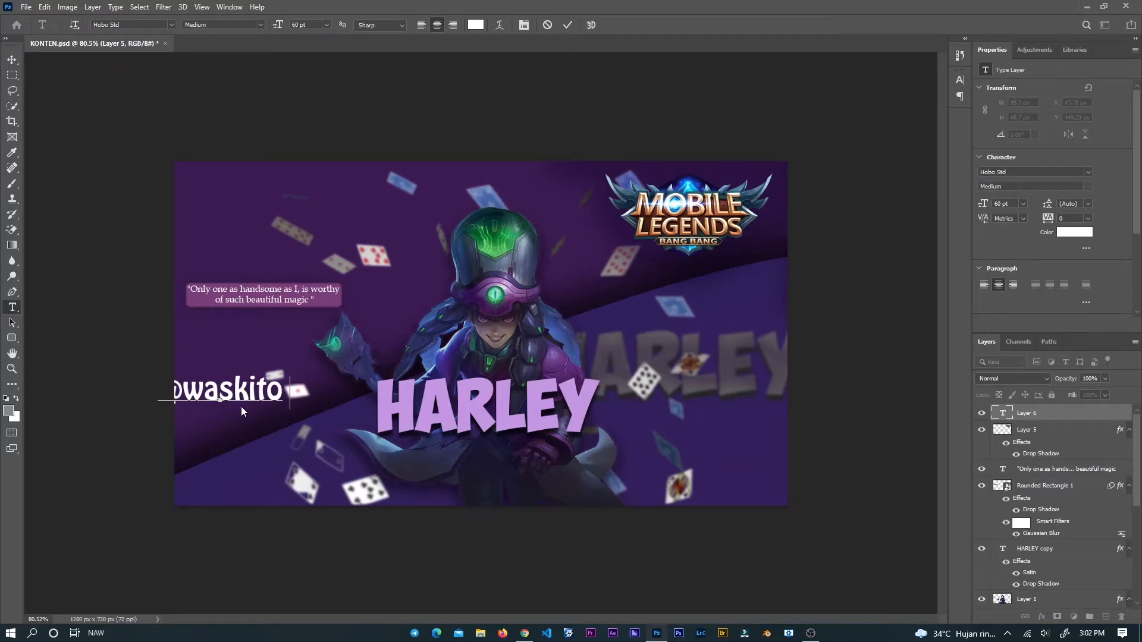
pyautogui.write('nabile')
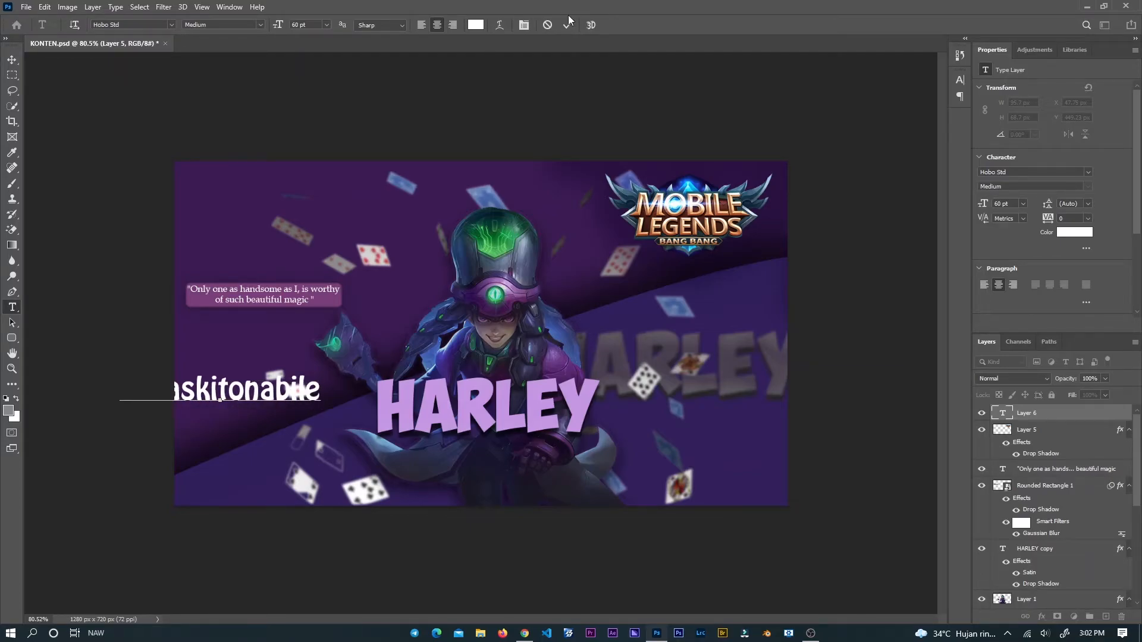
pyautogui.click(567, 26)
# Scale the handle text down to a small watermark and place it in the canvas's lower-left corner.
pyautogui.click(12, 60)
pyautogui.moveTo(256, 396); pyautogui.dragTo(534, 494)
pyautogui.hotkey('ctrl', 't')
pyautogui.moveTo(611, 478); pyautogui.dragTo(240, 498)
pyautogui.click(589, 24)
pyautogui.moveTo(210, 499); pyautogui.dragTo(211, 502)
pyautogui.click(173, 429)
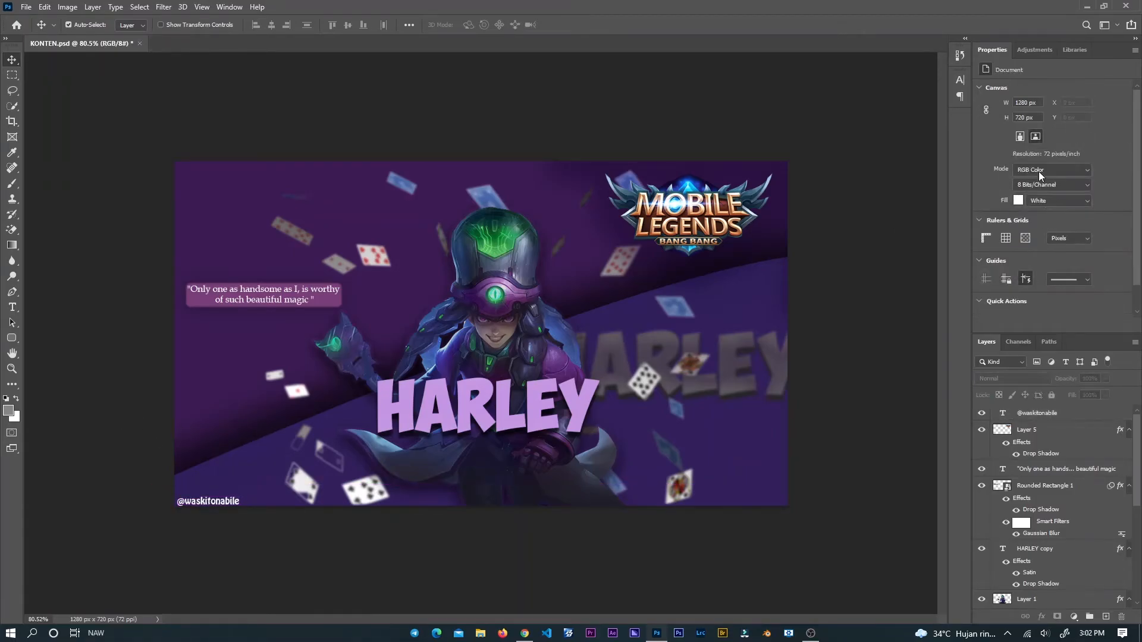
# Add a Vibrance adjustment layer directly above the logo on Layer 5.
pyautogui.click(1048, 437)
pyautogui.click(1041, 618)
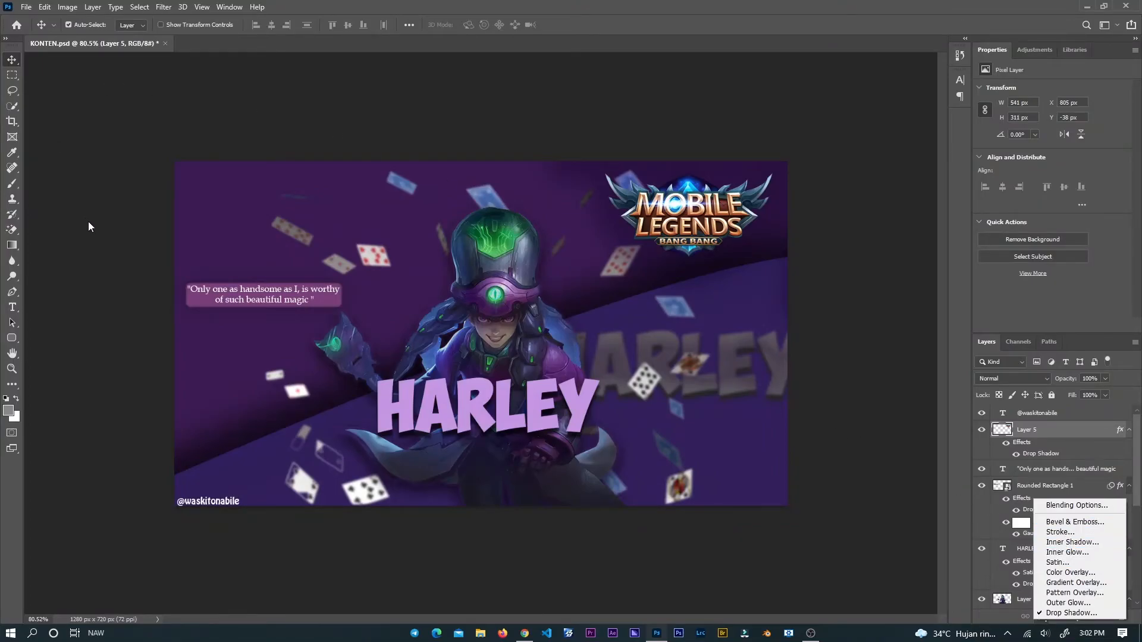
pyautogui.click(71, 236)
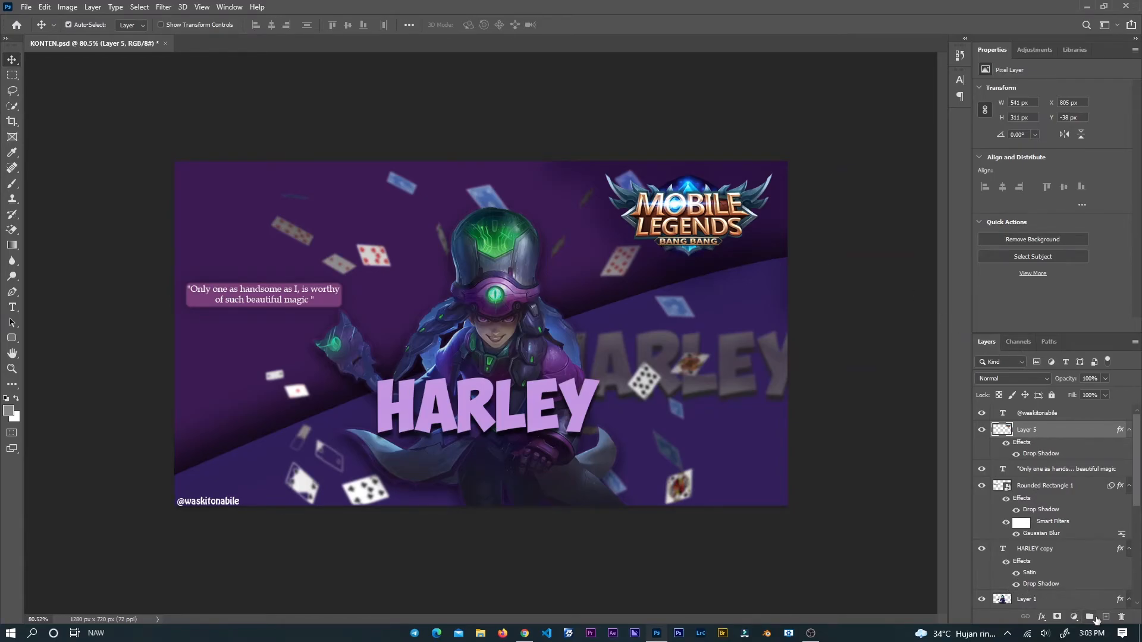
pyautogui.click(1074, 616)
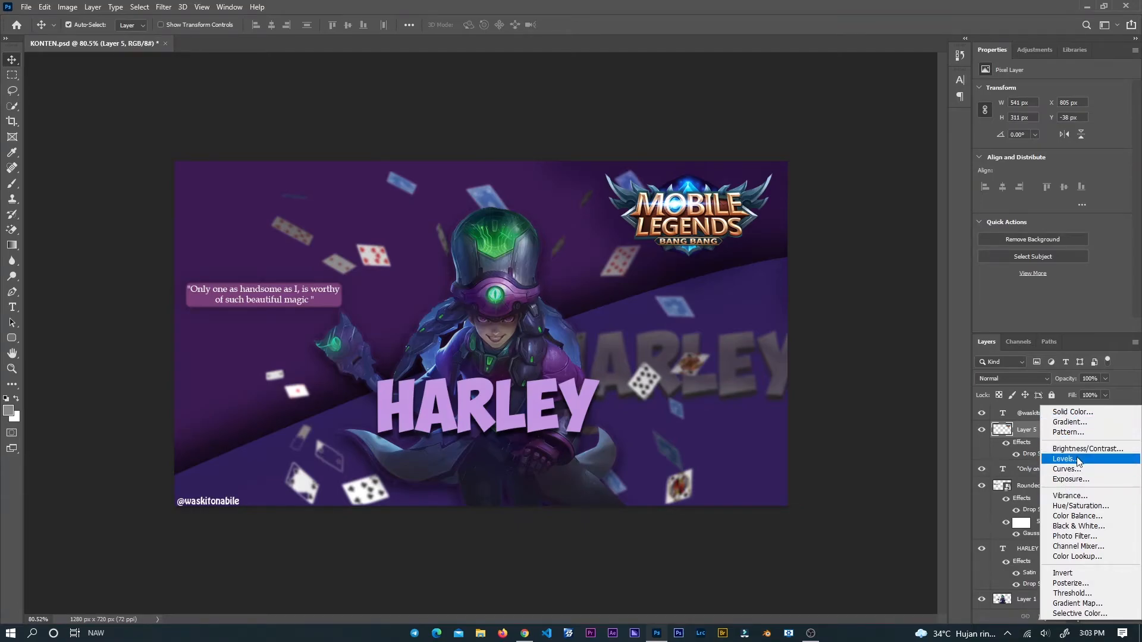
pyautogui.click(1078, 496)
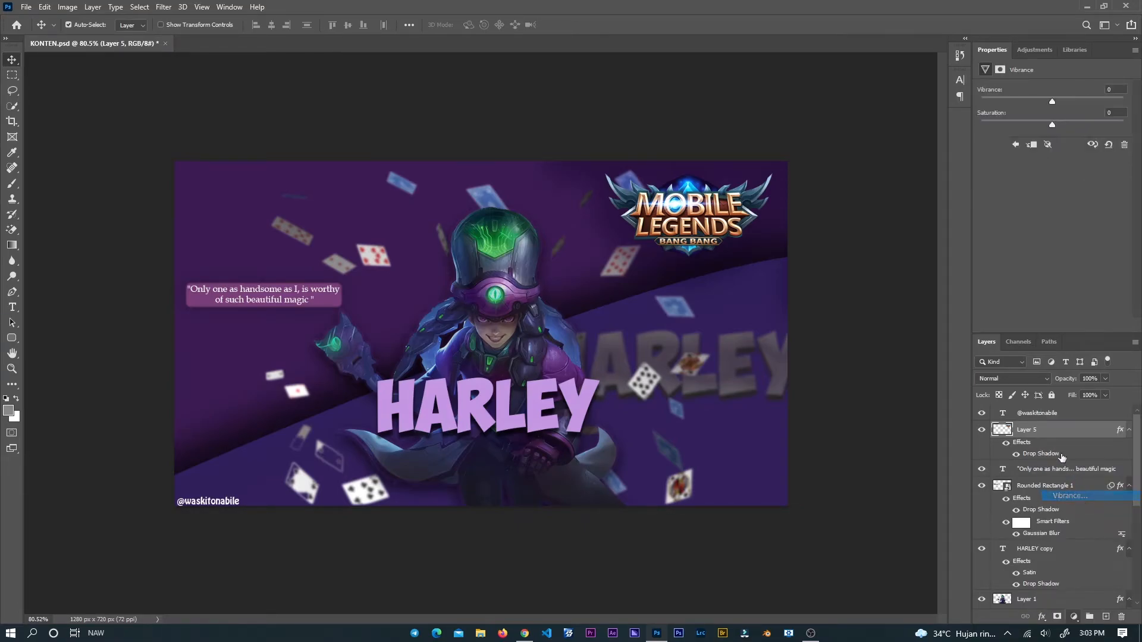
# Move Layer 5 with the logo down the layer stack to directly below the character's Layer 1.
pyautogui.moveTo(1056, 450); pyautogui.dragTo(1050, 592)
pyautogui.scroll(-3, 1055, 510)
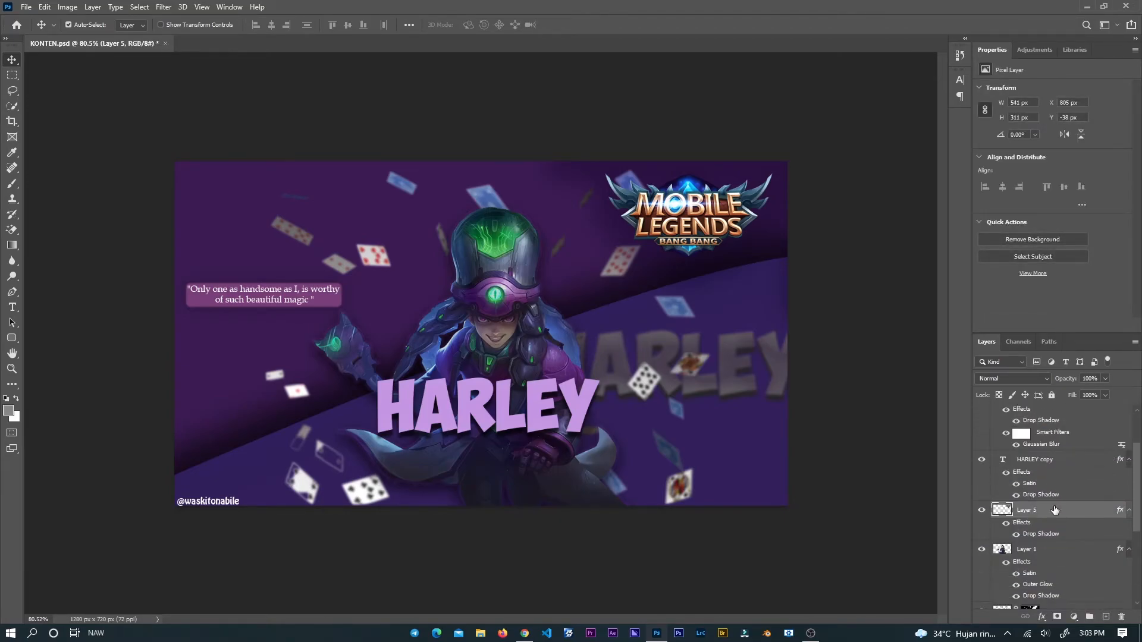
pyautogui.moveTo(1055, 507); pyautogui.dragTo(1044, 586)
pyautogui.scroll(3, 1064, 484)
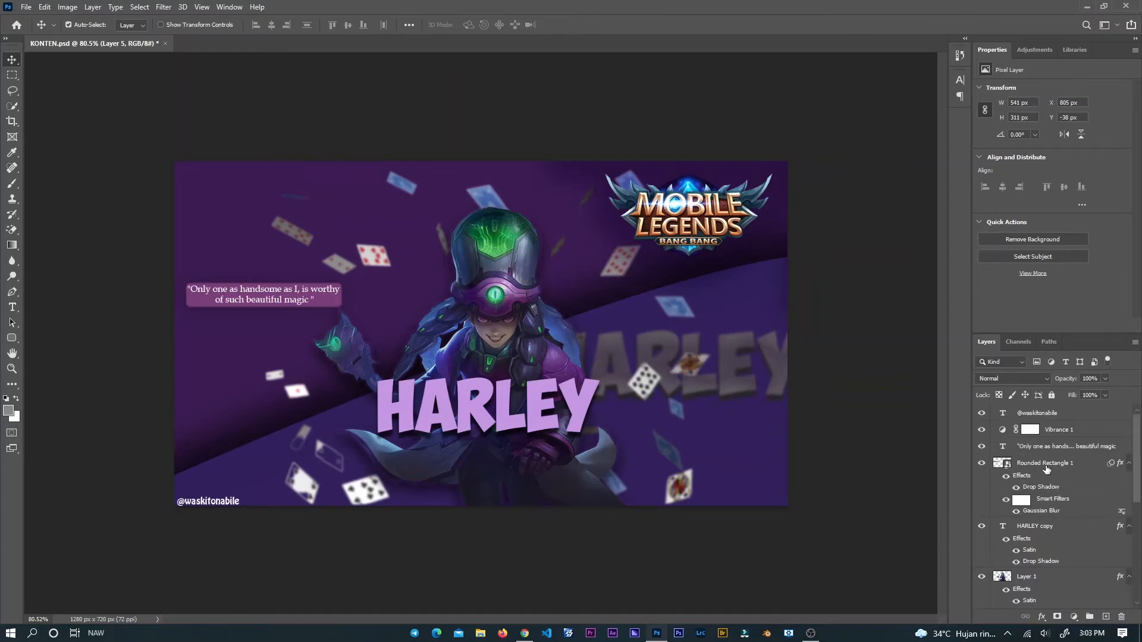
# Move the Vibrance adjustment layer directly above Layer 5, and delete its mask and the layer itself.
pyautogui.moveTo(1061, 431); pyautogui.dragTo(1055, 577)
pyautogui.scroll(-3, 1053, 562)
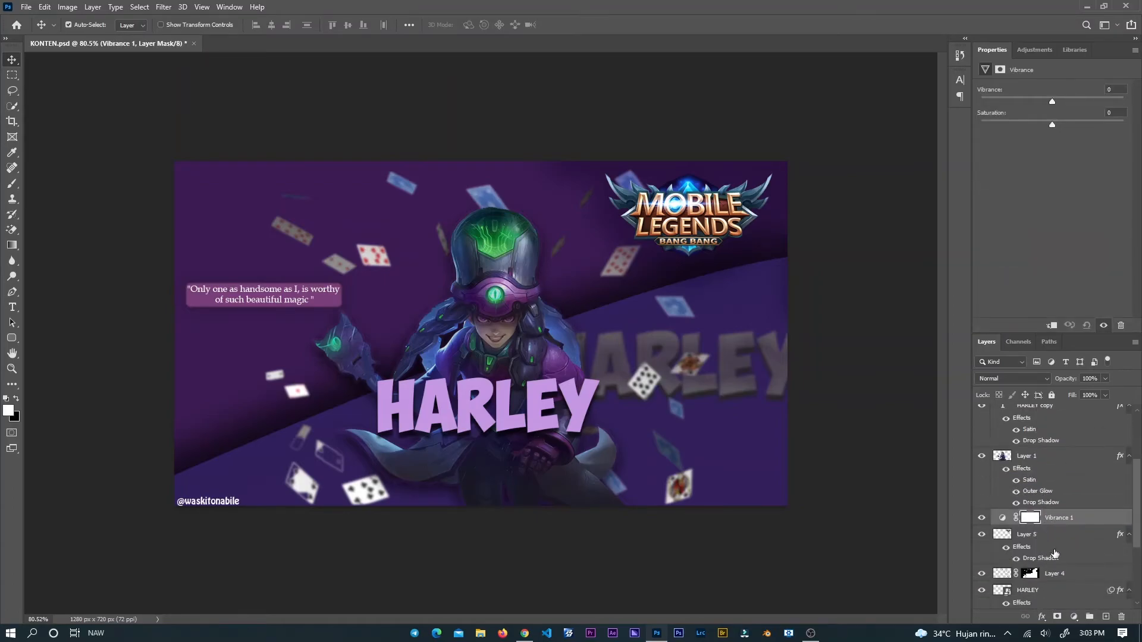
pyautogui.doubleClick(1034, 518)
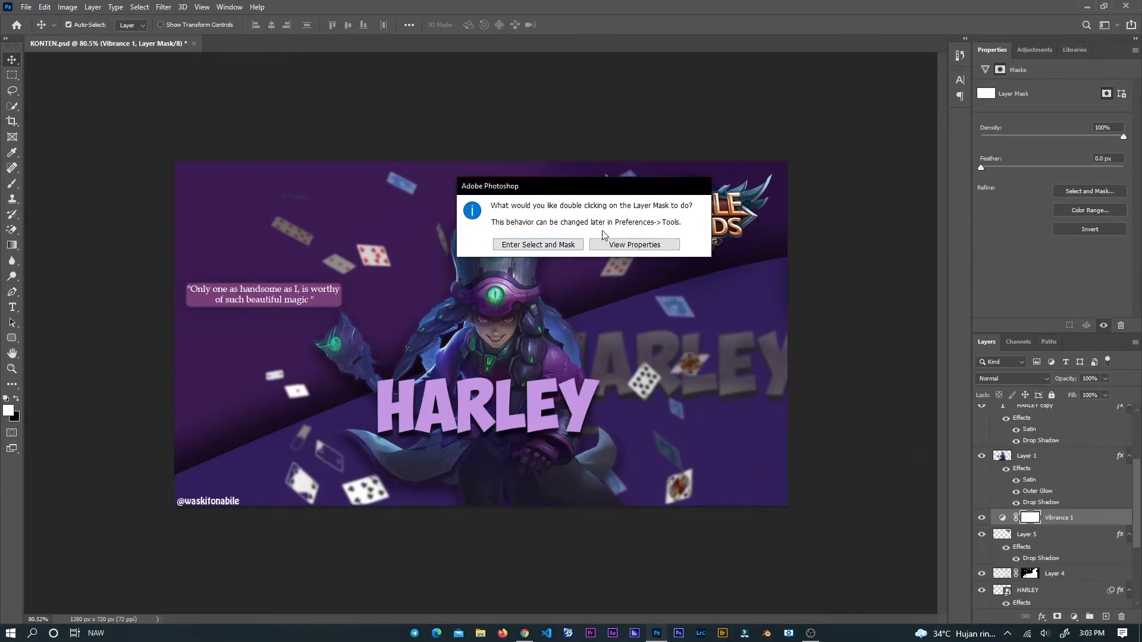
pyautogui.click(612, 245)
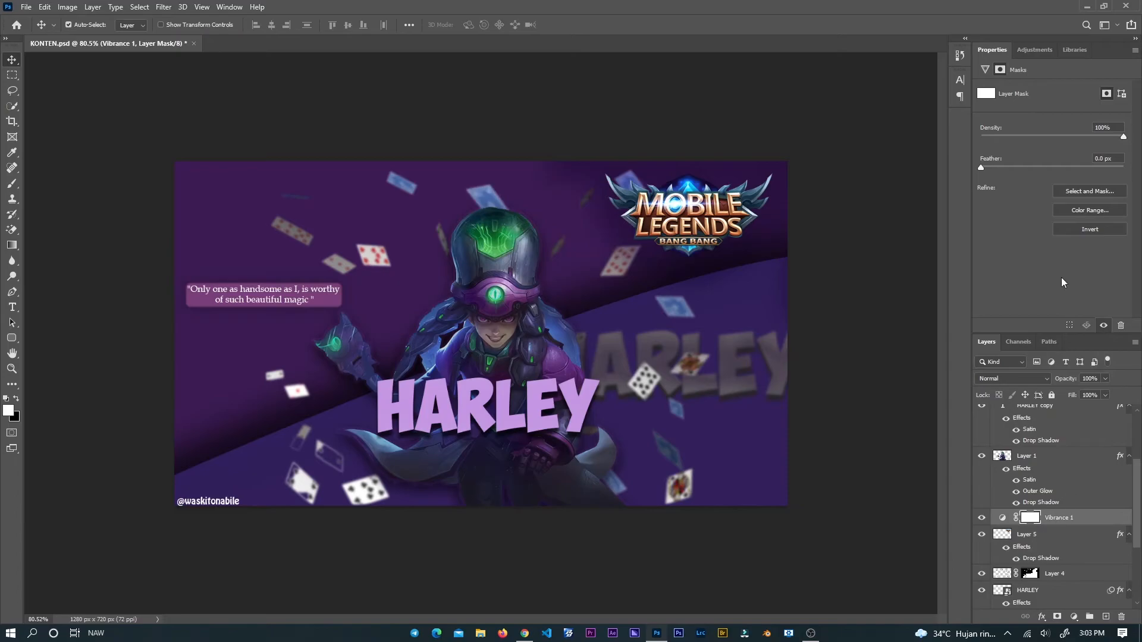
pyautogui.press('Delete')
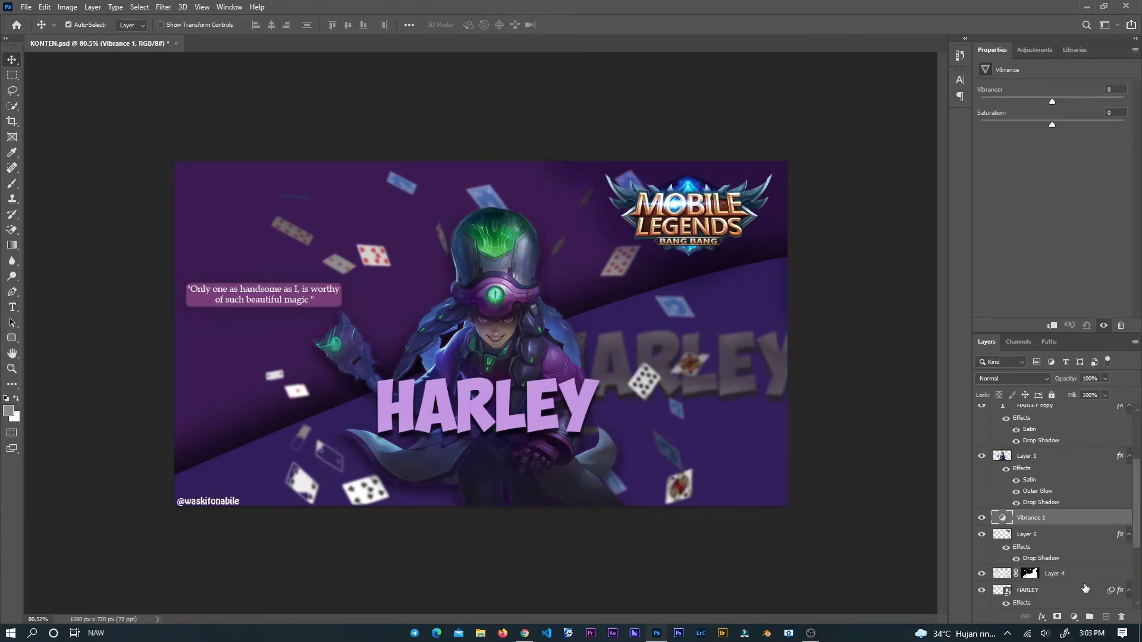
pyautogui.press('Delete')
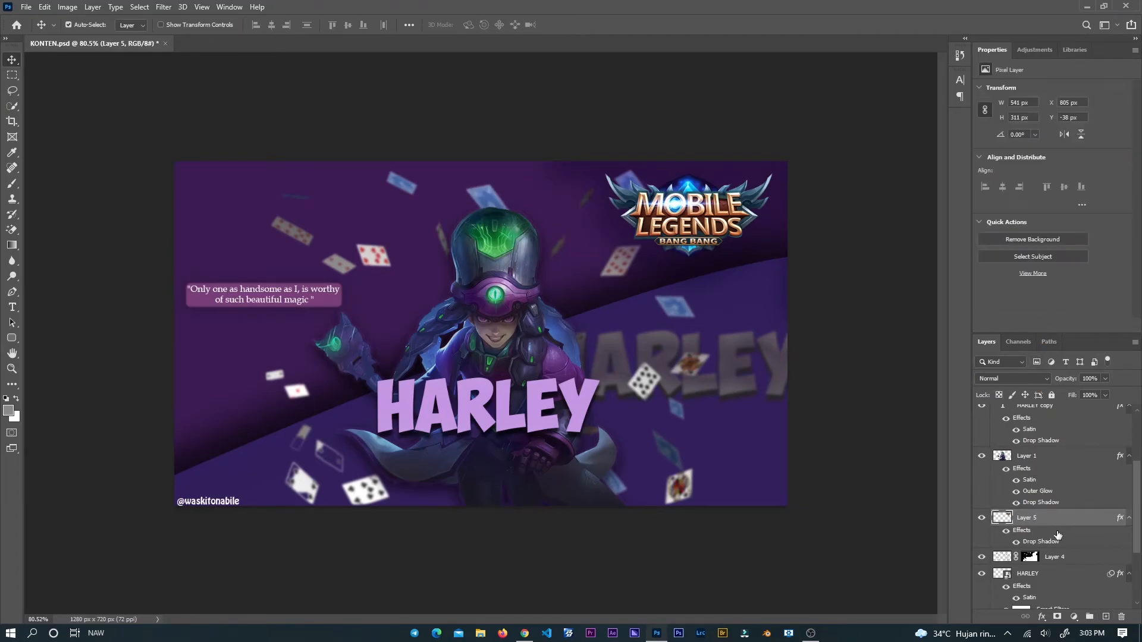
# Add a Hue/Saturation adjustment layer above Layer 5 with hue +10, saturation -1 and lightness -50.
pyautogui.click(1074, 617)
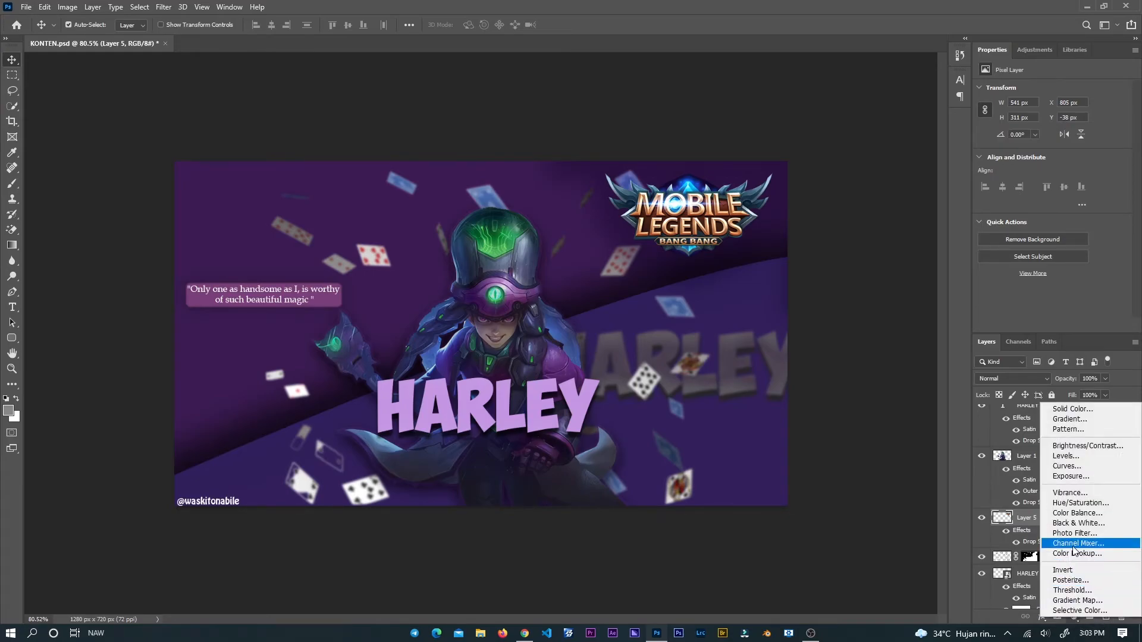
pyautogui.click(1079, 503)
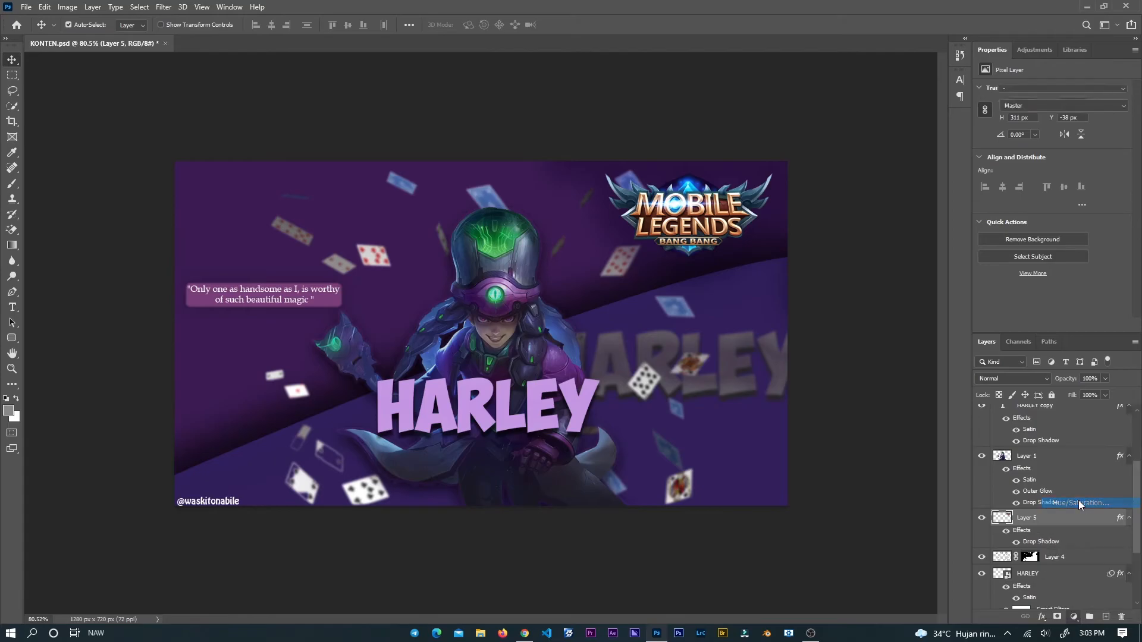
pyautogui.moveTo(1049, 134)
pyautogui.mouseDown()
pyautogui.moveTo(1033, 133)
pyautogui.moveTo(1058, 144)
pyautogui.mouseUp()
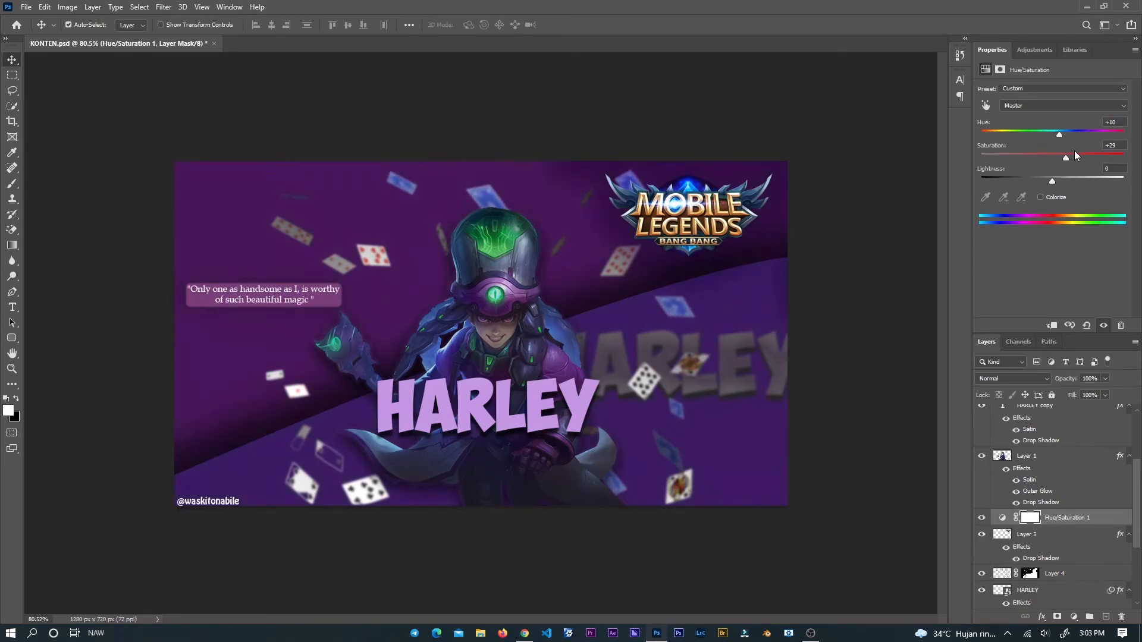
pyautogui.moveTo(1074, 155)
pyautogui.mouseDown()
pyautogui.moveTo(1093, 158)
pyautogui.moveTo(1056, 157)
pyautogui.mouseUp()
pyautogui.moveTo(1048, 178); pyautogui.dragTo(1018, 184)
# Scale the Mobile Legends logo to 69.16% and place it in the canvas's upper-right corner at X 945 px, Y -13 px.
pyautogui.click(691, 231)
pyautogui.moveTo(693, 235); pyautogui.dragTo(701, 230)
pyautogui.hotkey('ctrl', 't')
pyautogui.moveTo(832, 143); pyautogui.dragTo(784, 185)
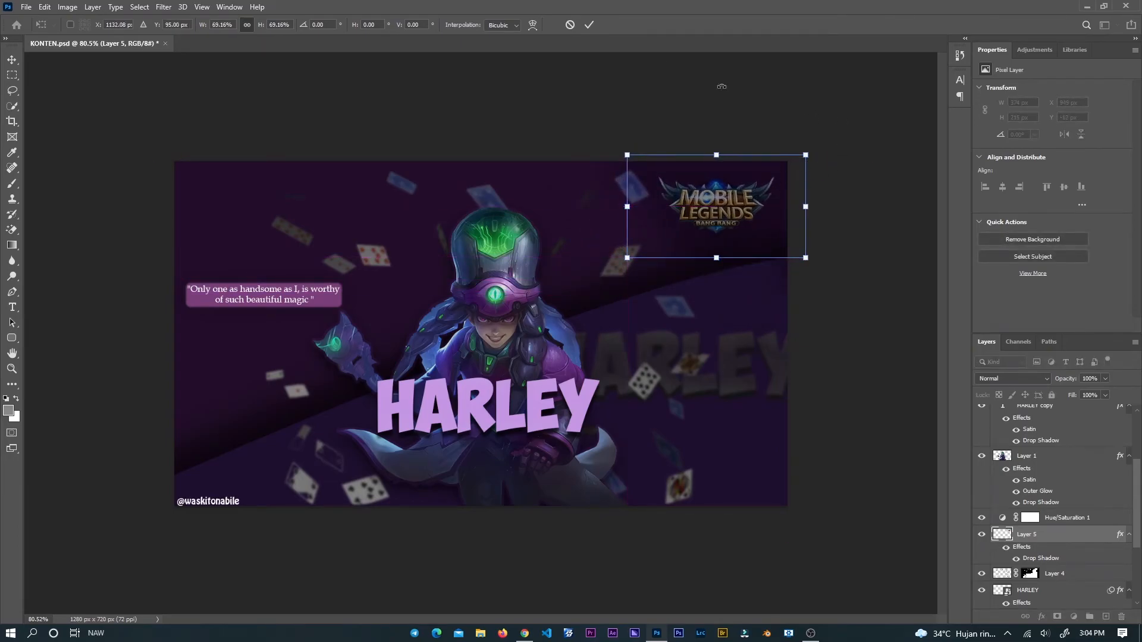
pyautogui.click(588, 25)
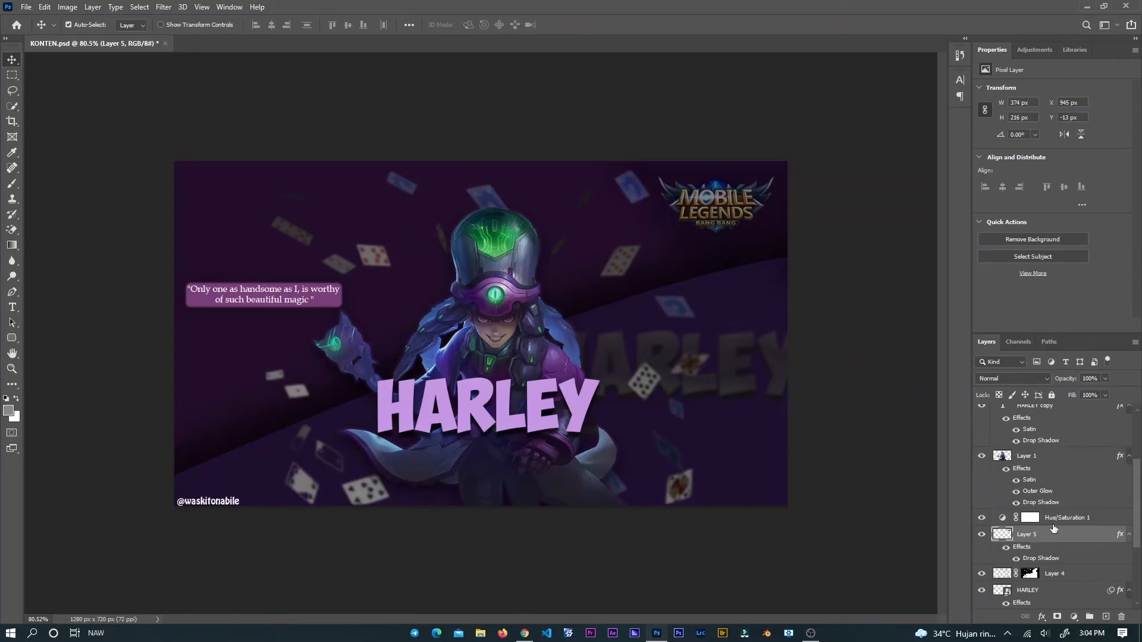
# Raise the Hue/Saturation 1 adjustment layer to directly above Rounded Rectangle 1 and leave it selected.
pyautogui.moveTo(1067, 518); pyautogui.dragTo(1066, 462)
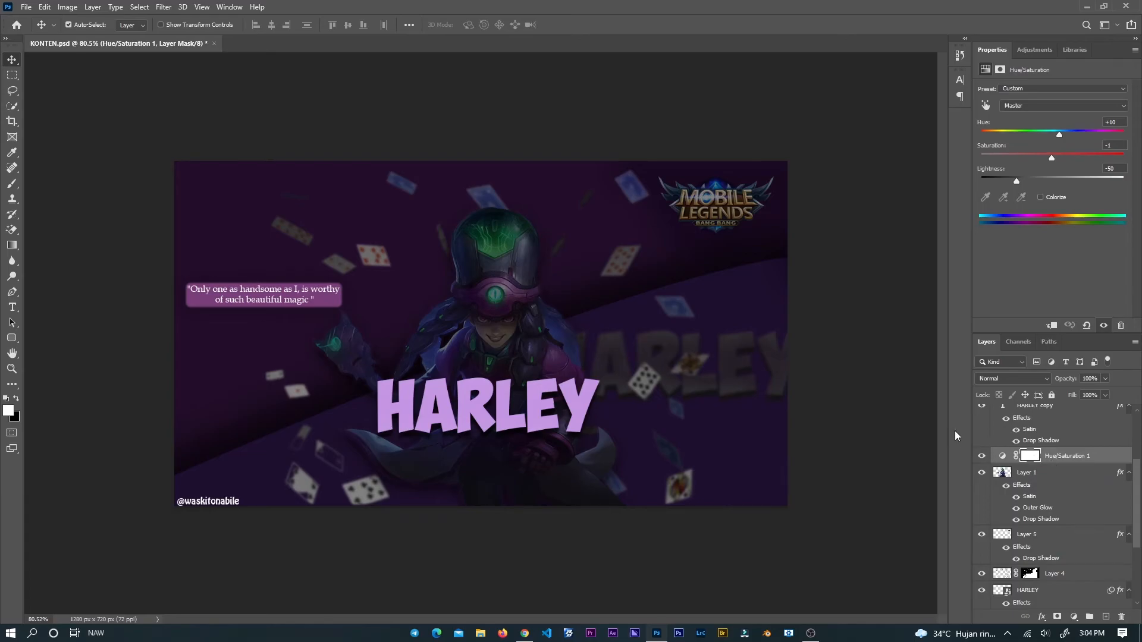
pyautogui.moveTo(1051, 456); pyautogui.dragTo(1051, 411)
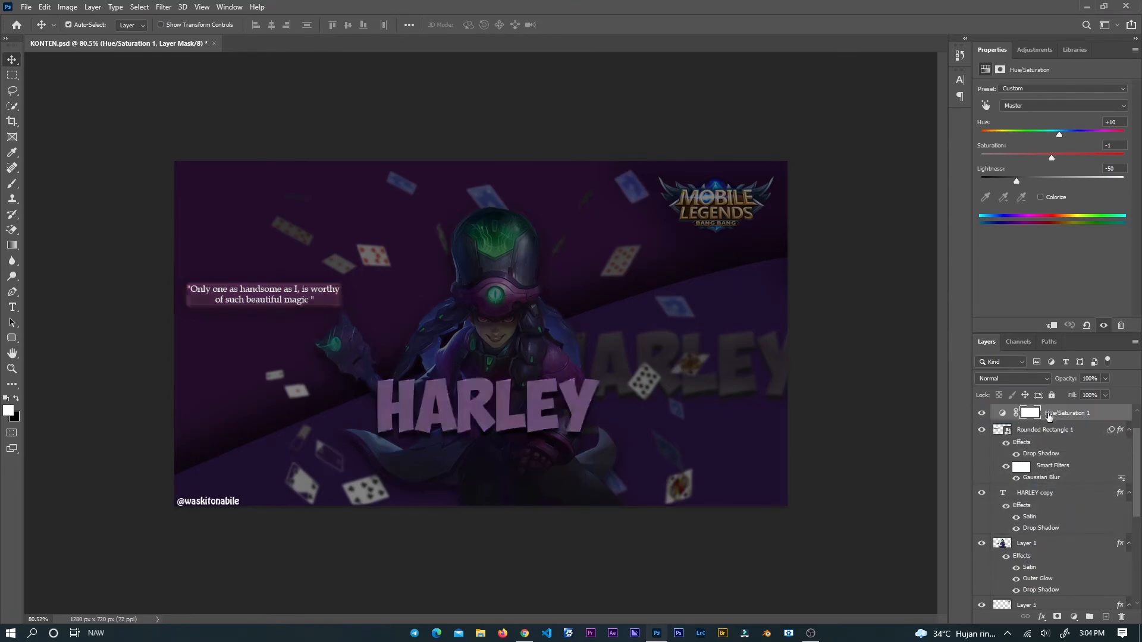
pyautogui.click(332, 308)
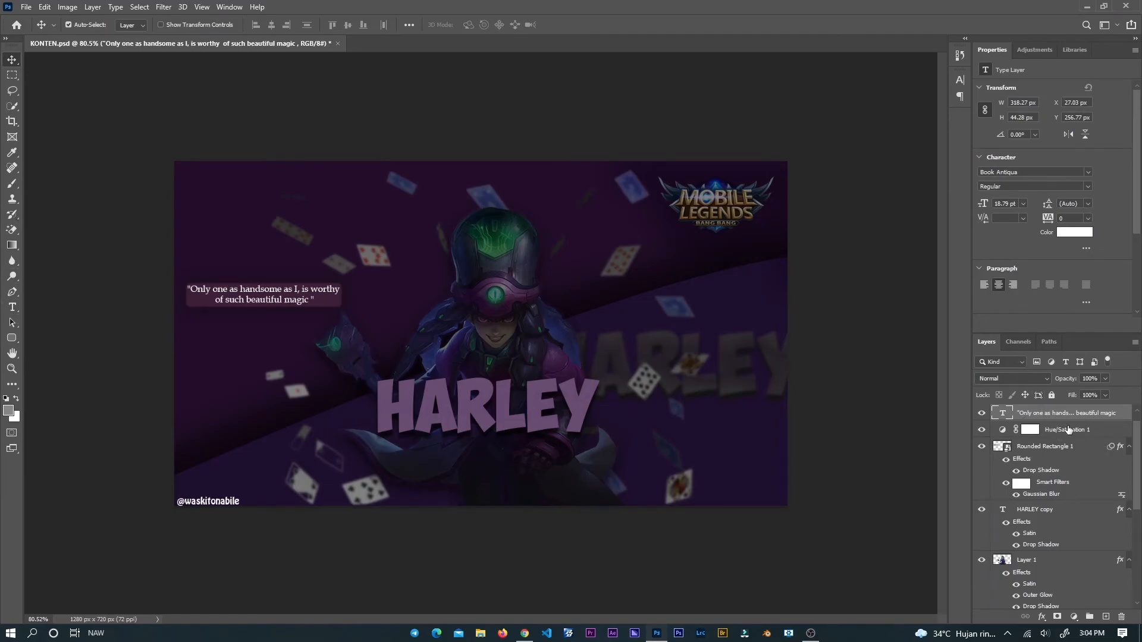
pyautogui.click(1069, 450)
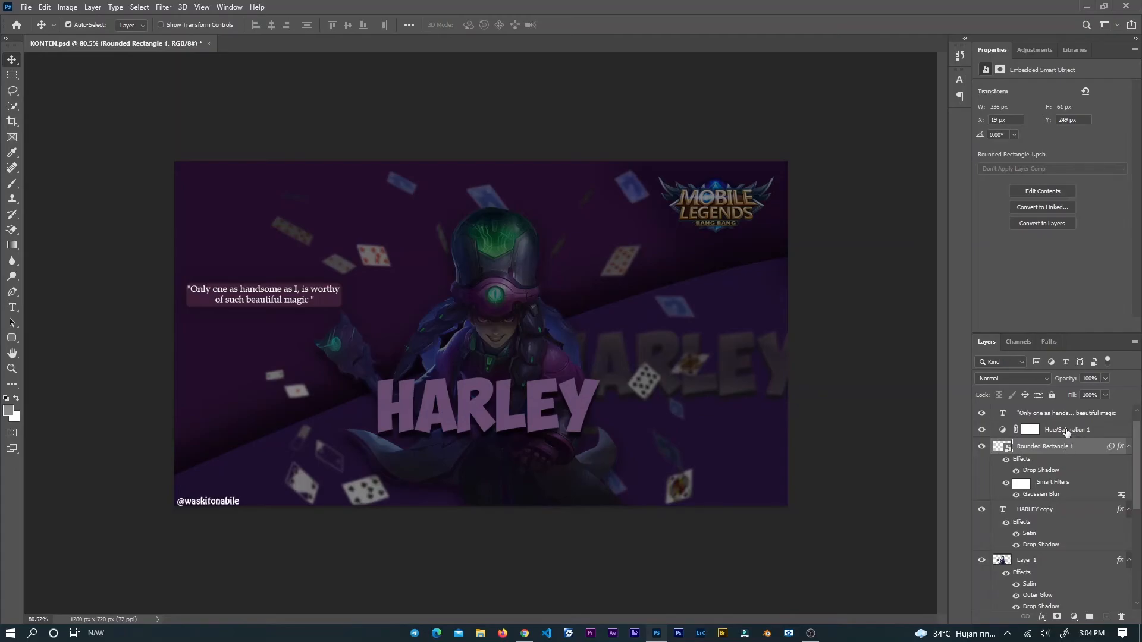
pyautogui.click(1067, 431)
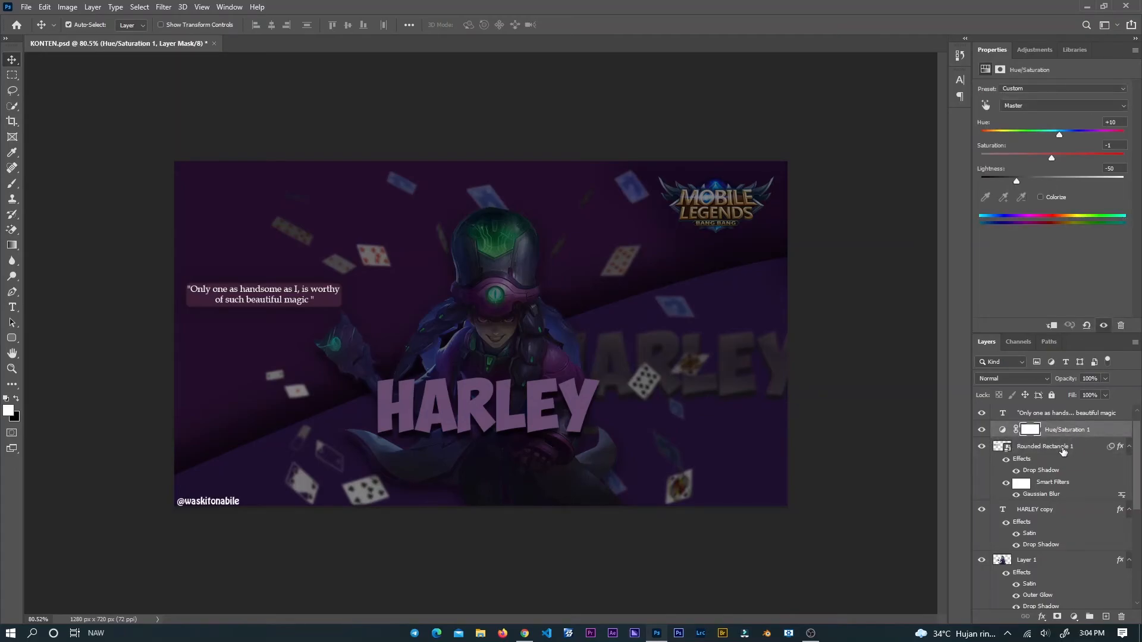
# Move the Hue/Saturation 1 adjustment layer down the stack to directly below Layer 1.
pyautogui.moveTo(1063, 436); pyautogui.dragTo(1062, 409)
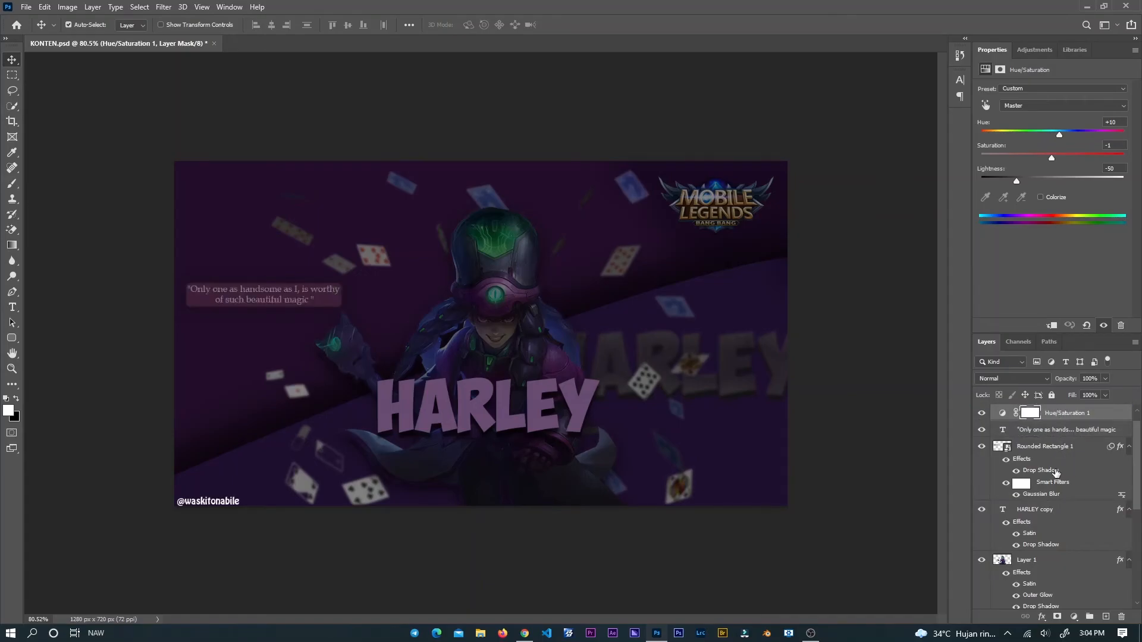
pyautogui.moveTo(1064, 428)
pyautogui.mouseDown()
pyautogui.moveTo(1057, 480)
pyautogui.moveTo(1065, 419)
pyautogui.mouseUp()
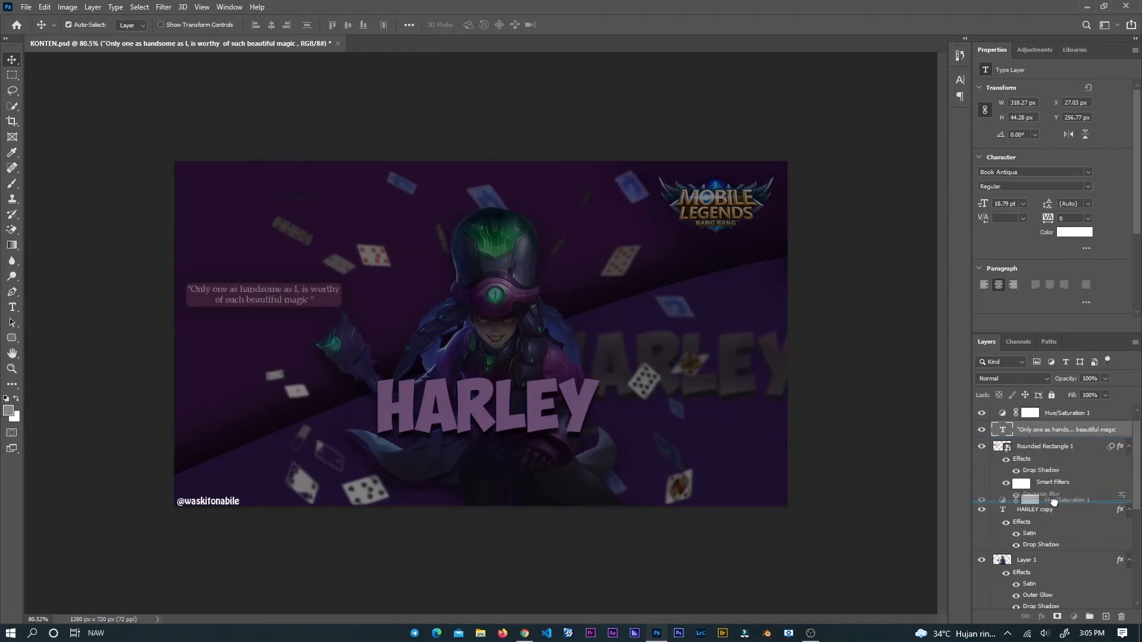
pyautogui.moveTo(1053, 503); pyautogui.dragTo(1056, 507)
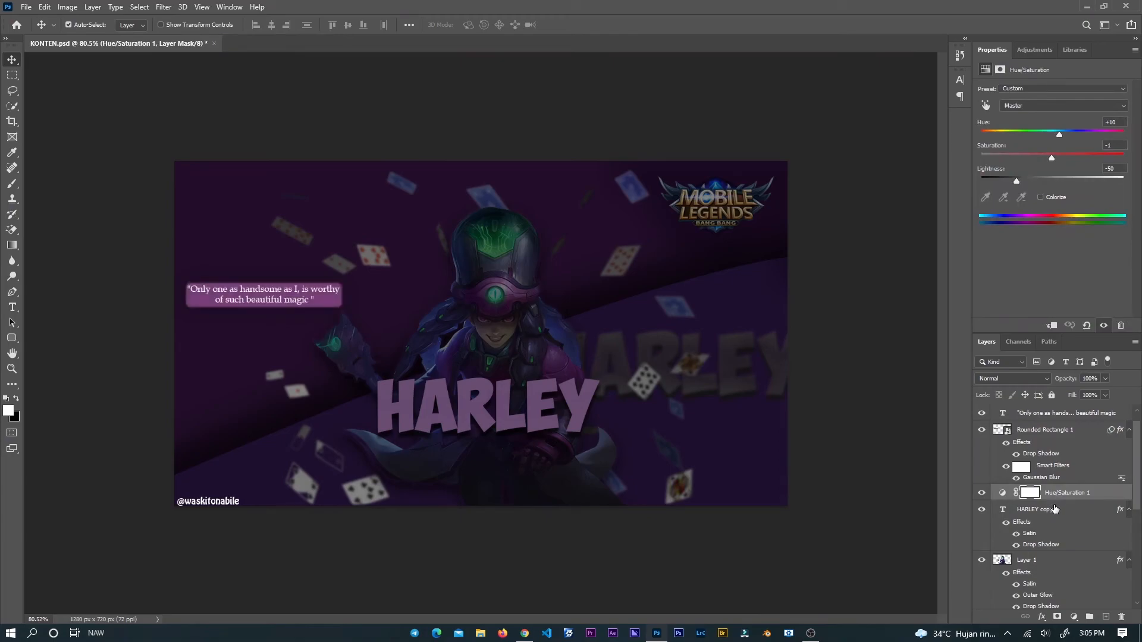
pyautogui.moveTo(1050, 496); pyautogui.dragTo(1040, 590)
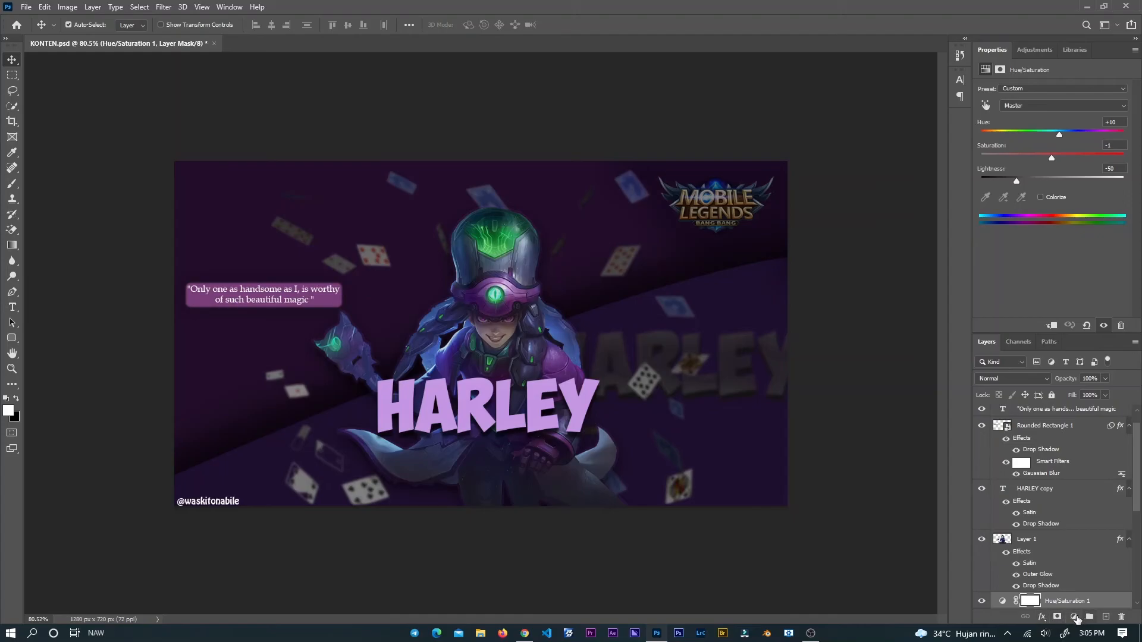
# Add a Brightness/Contrast adjustment layer and place it directly above Layer 1.
pyautogui.click(1074, 617)
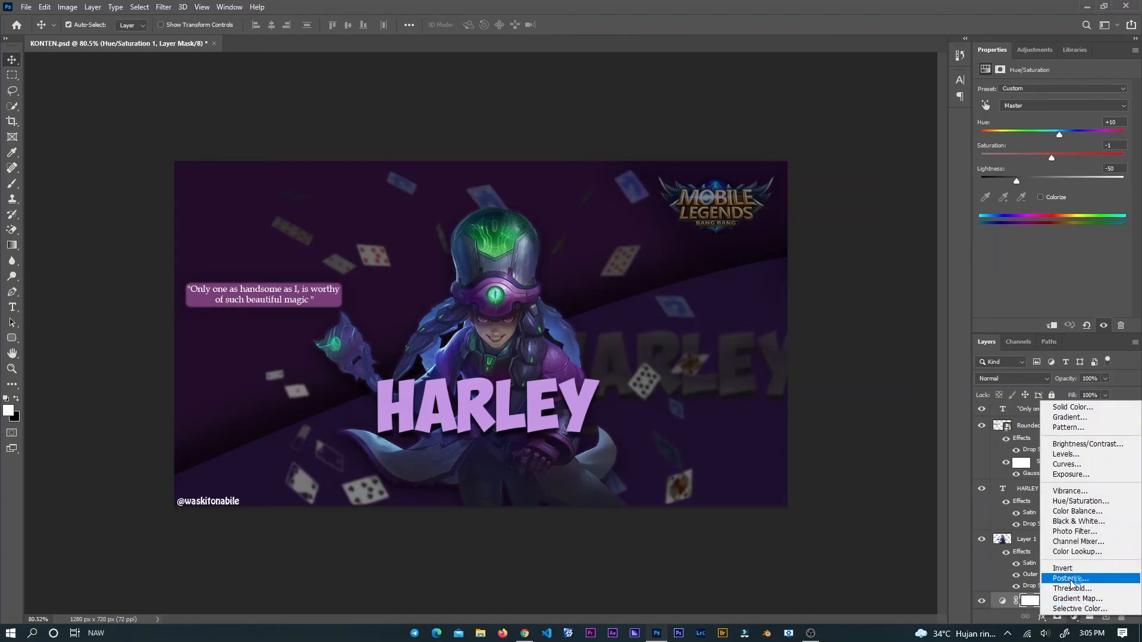
pyautogui.click(1076, 455)
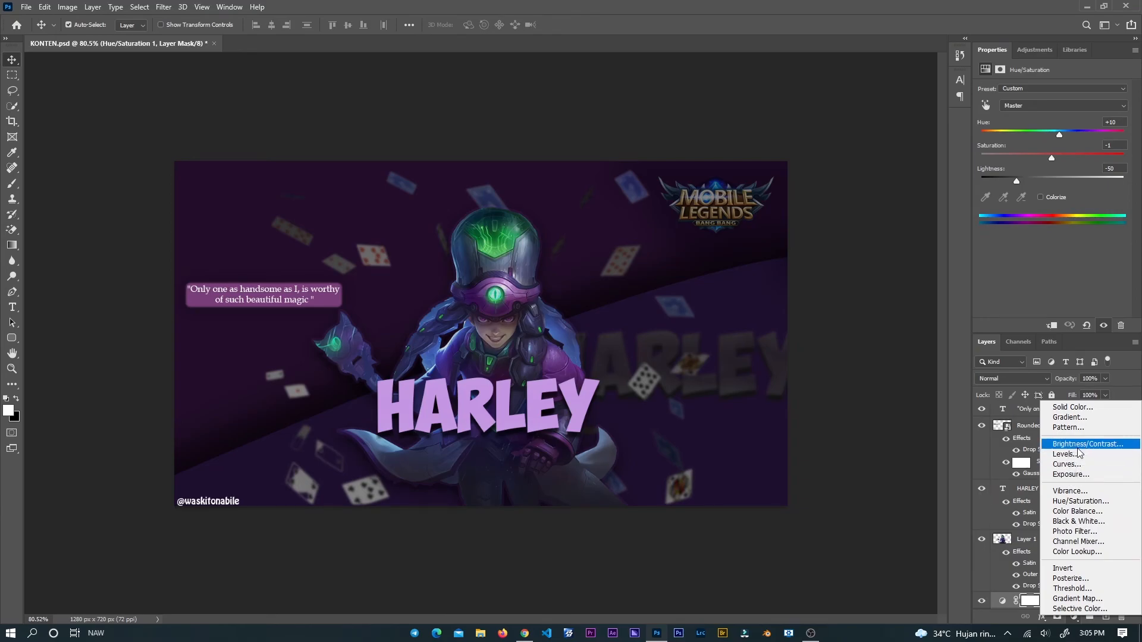
pyautogui.click(1080, 444)
pyautogui.scroll(-1, 1088, 609)
pyautogui.moveTo(1067, 578); pyautogui.dragTo(1058, 518)
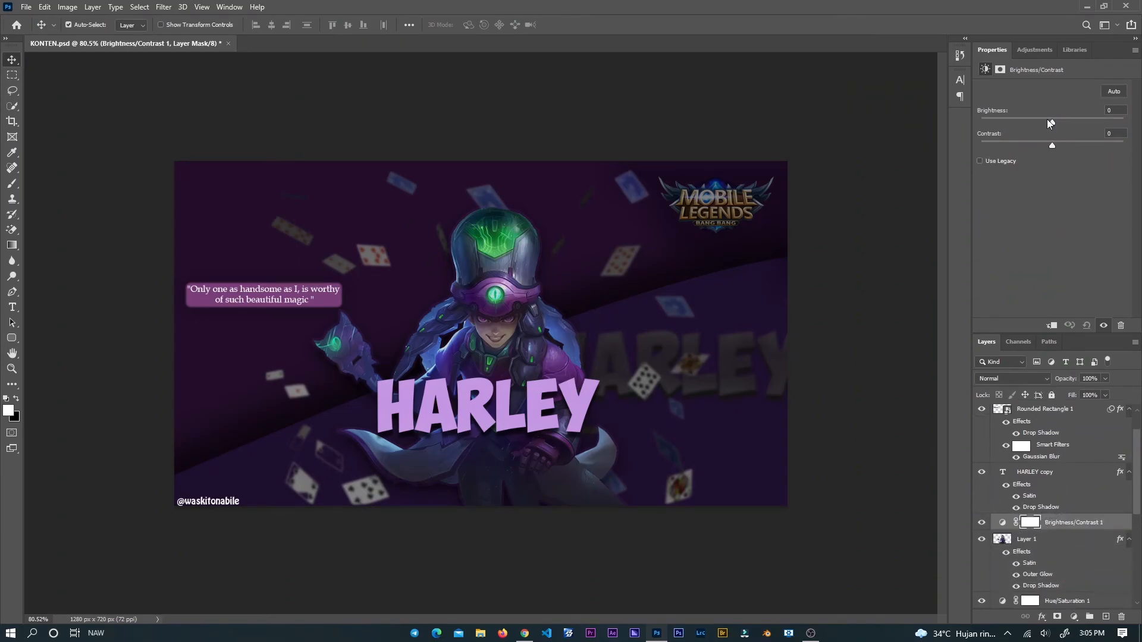
# Set the Brightness/Contrast adjustment to brightness 21 and contrast 68, and move its layer directly above the quote text layer.
pyautogui.moveTo(1053, 120); pyautogui.dragTo(1033, 141)
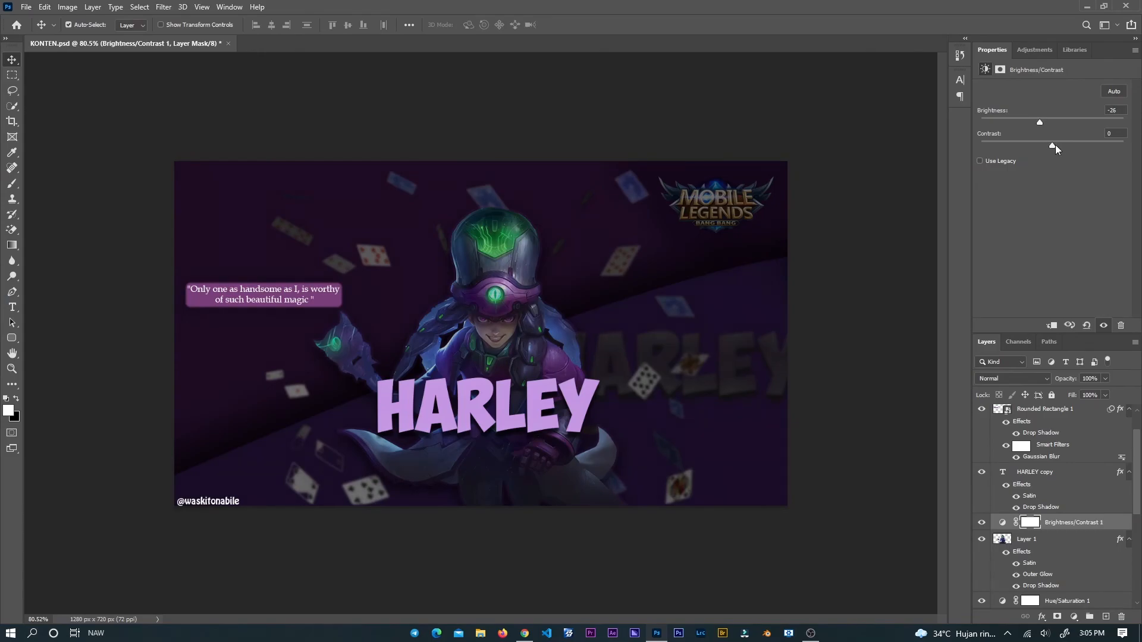
pyautogui.moveTo(1028, 143); pyautogui.dragTo(1122, 132)
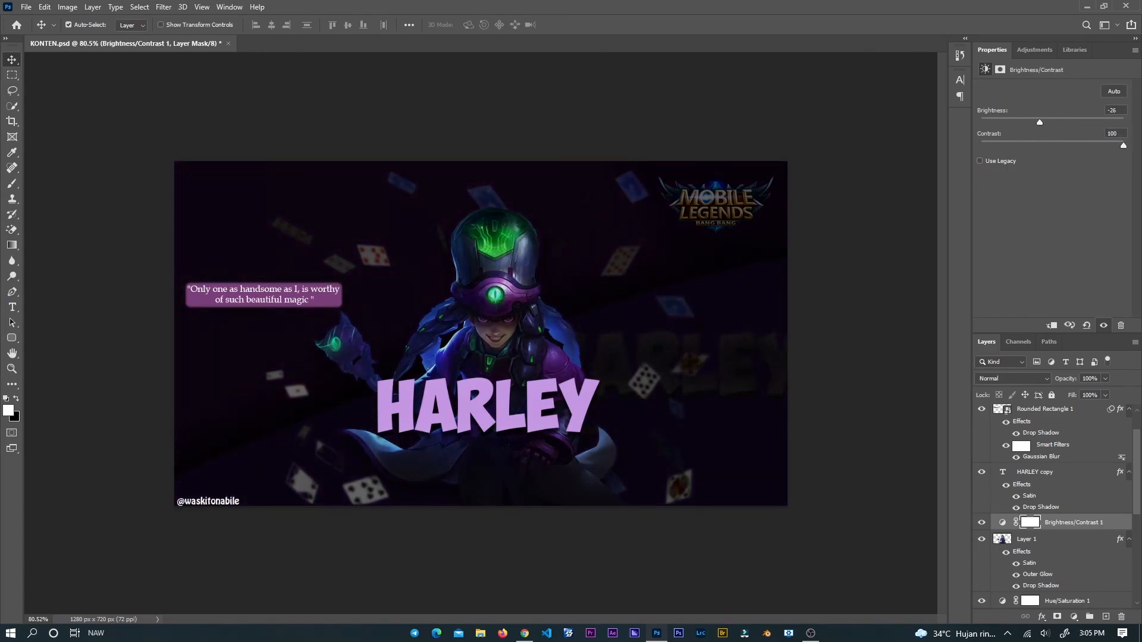
pyautogui.moveTo(1122, 146); pyautogui.dragTo(1090, 148)
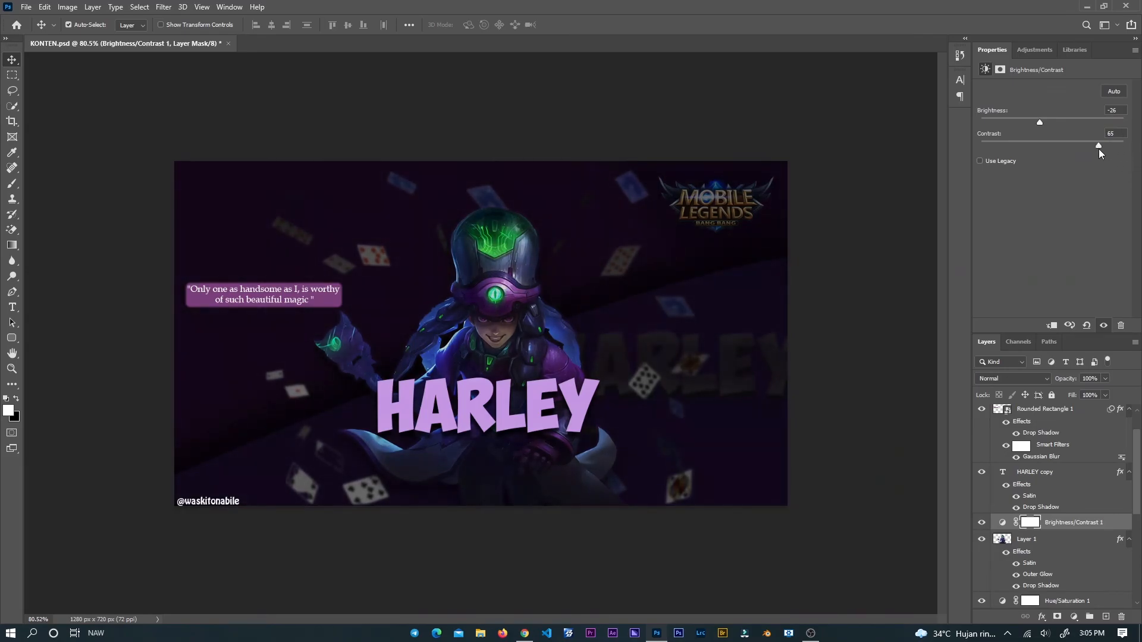
pyautogui.moveTo(1040, 124); pyautogui.dragTo(1101, 141)
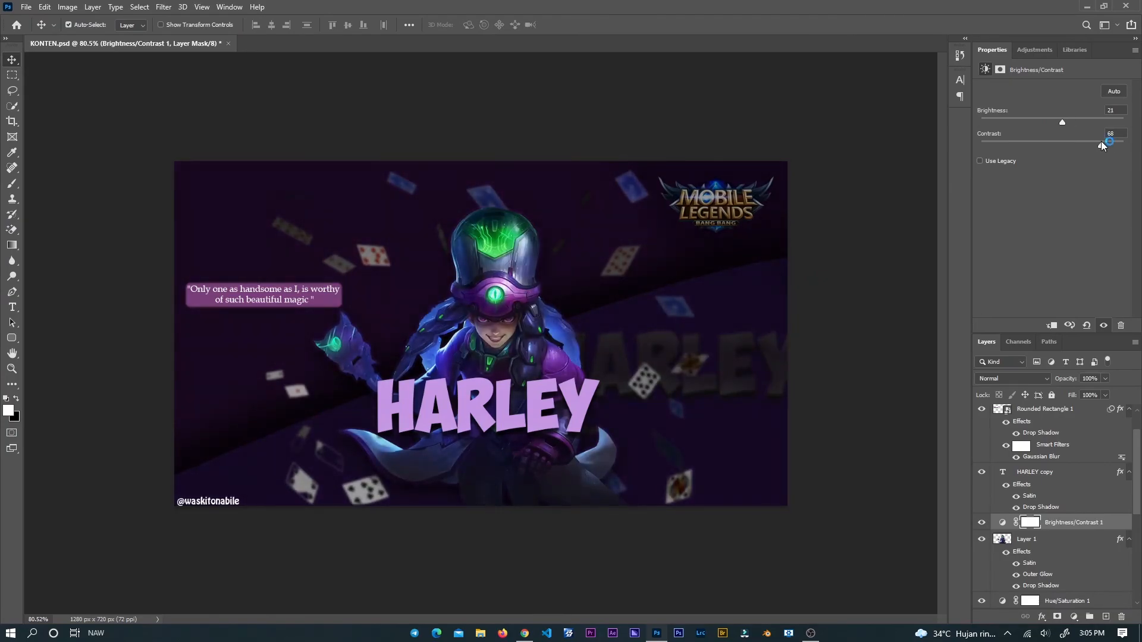
pyautogui.moveTo(1050, 524); pyautogui.dragTo(1042, 412)
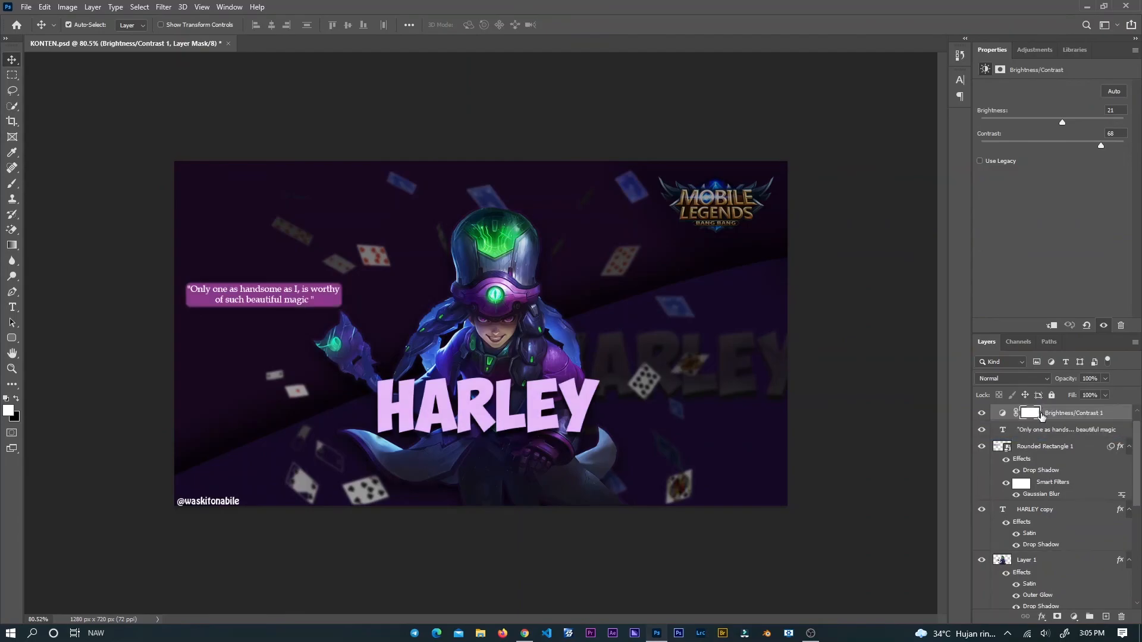
pyautogui.scroll(1, 1062, 412)
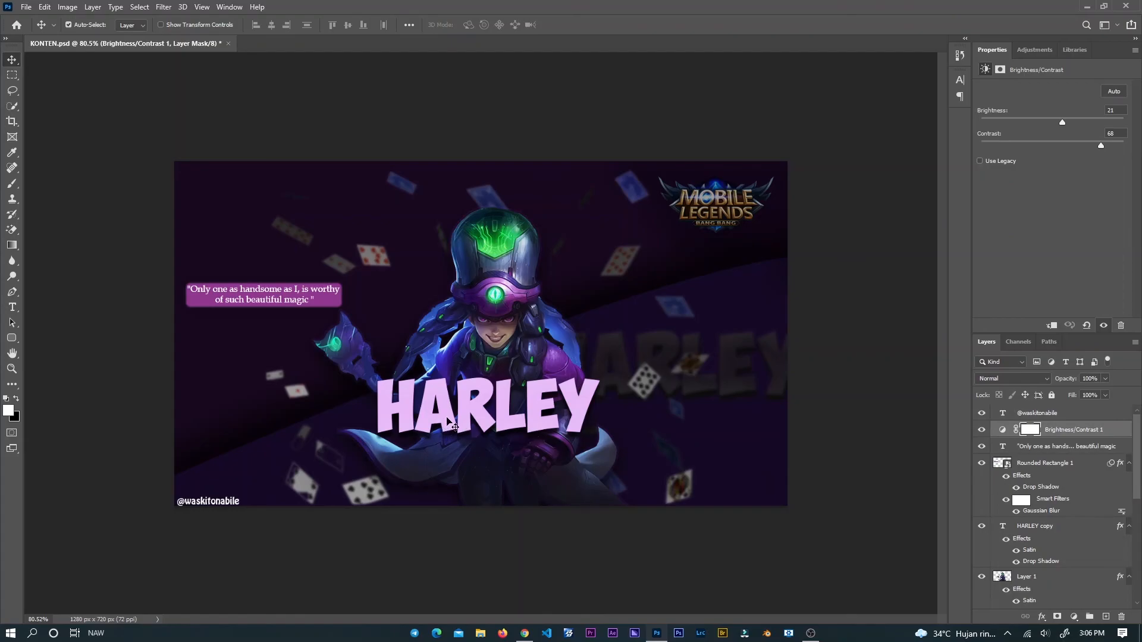
# Scale the HARLEY copy title to 38.48% and place it just above the quote box at X 96.89 px, Y 193 px.
pyautogui.moveTo(476, 424); pyautogui.dragTo(488, 486)
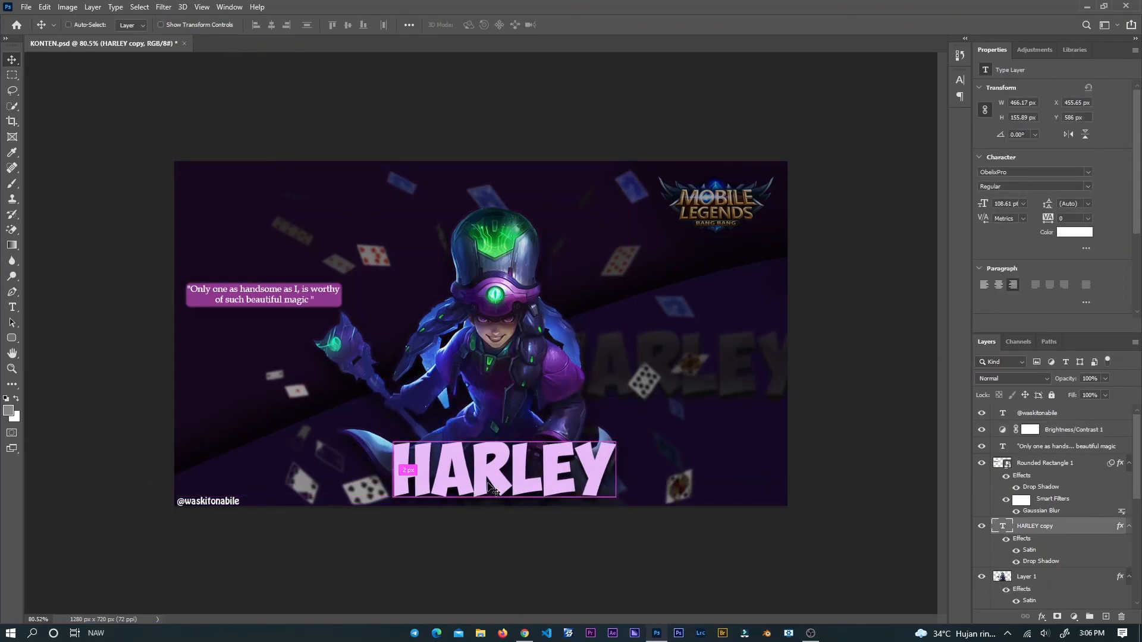
pyautogui.hotkey('ctrl', 't')
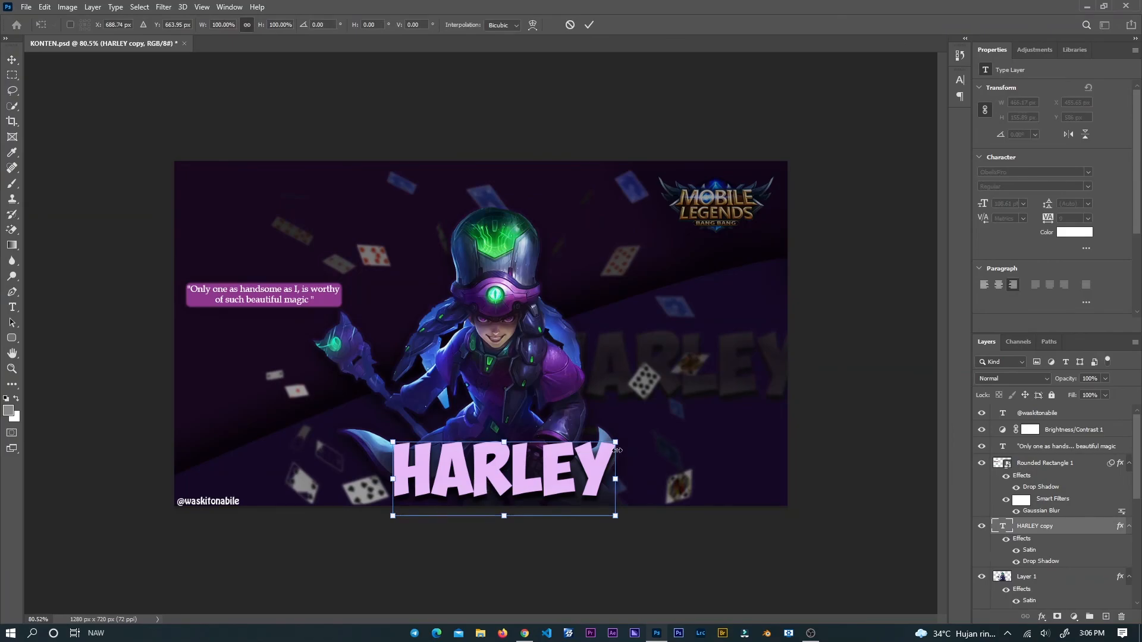
pyautogui.moveTo(616, 445); pyautogui.dragTo(281, 240)
pyautogui.moveTo(302, 288); pyautogui.dragTo(505, 447)
pyautogui.moveTo(314, 434); pyautogui.dragTo(277, 271)
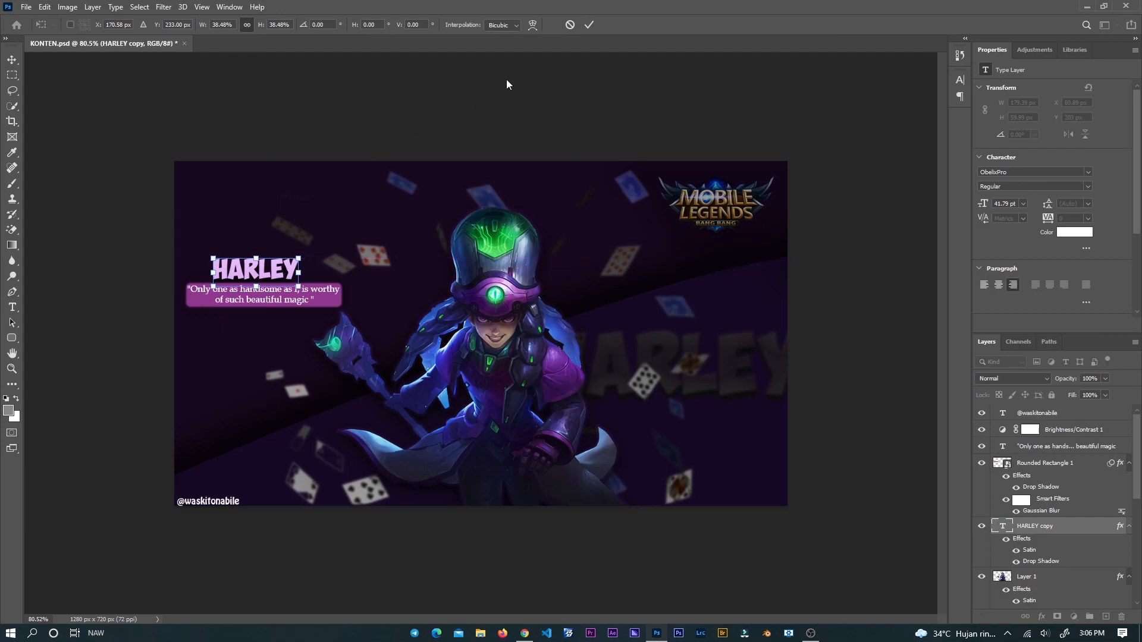
pyautogui.click(589, 24)
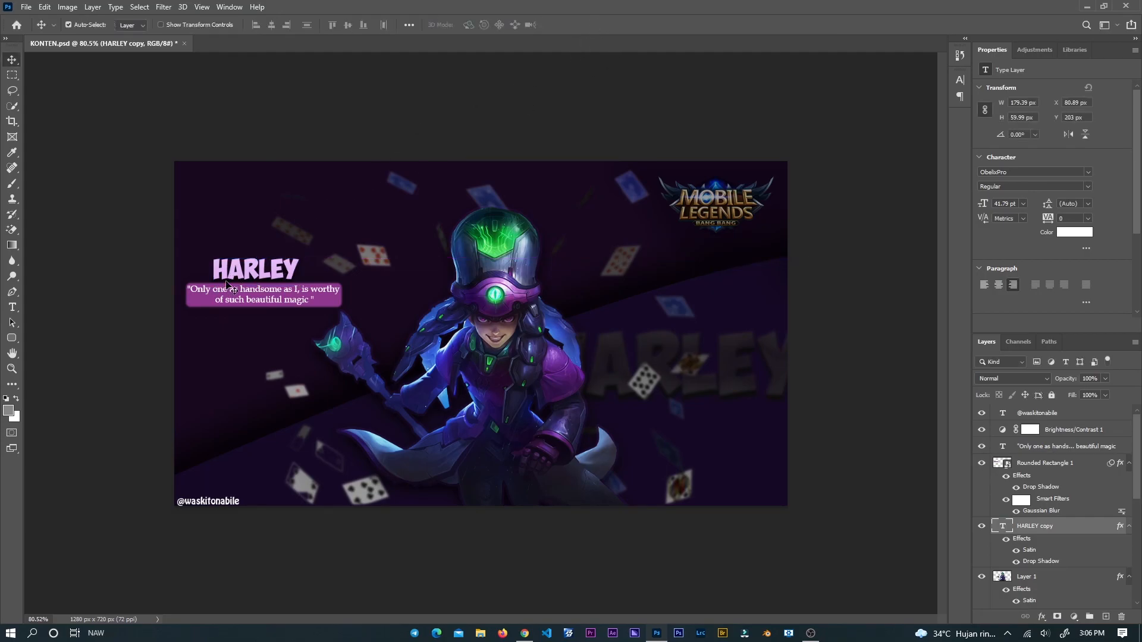
pyautogui.moveTo(259, 269); pyautogui.dragTo(267, 264)
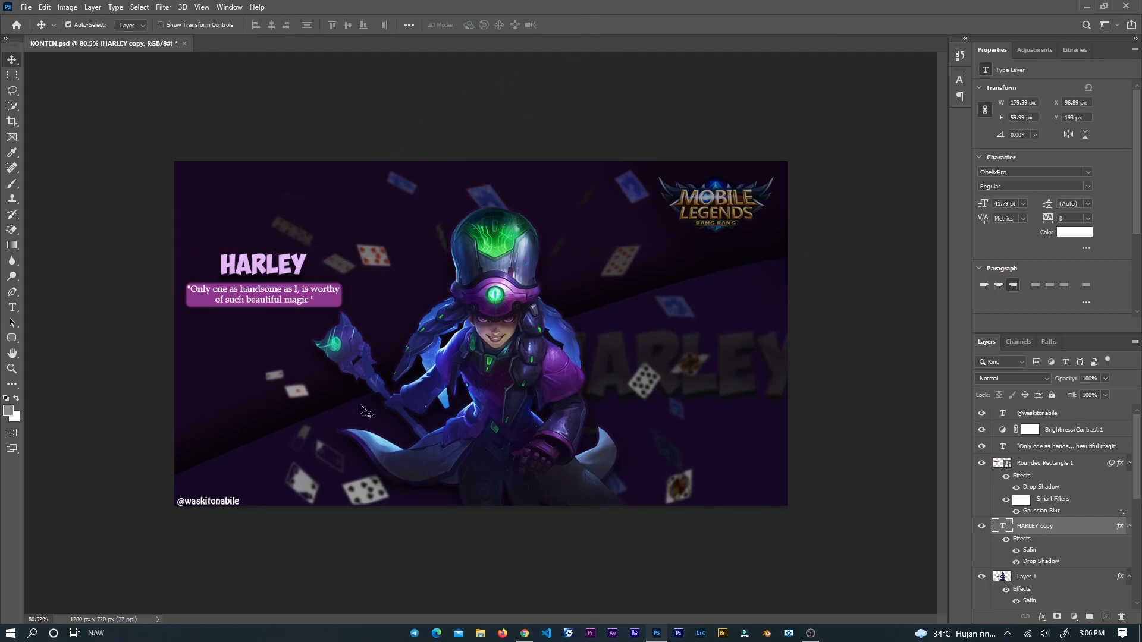